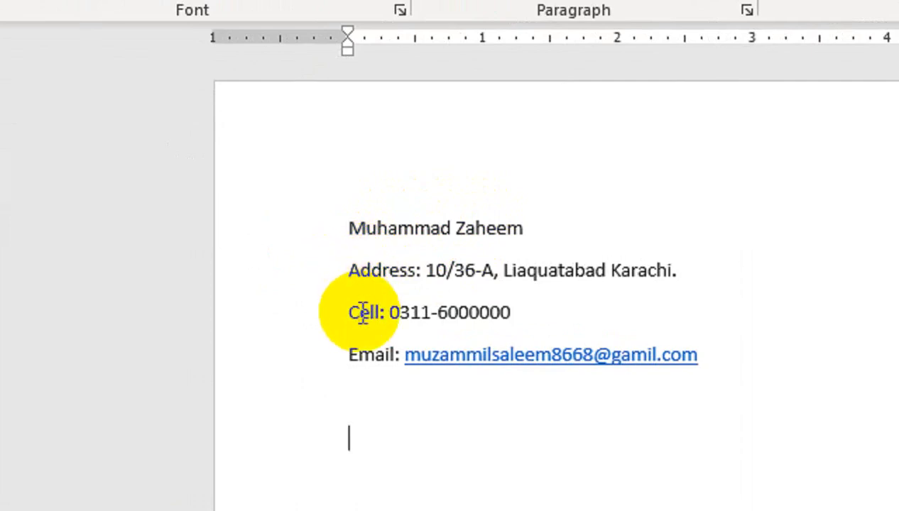
# - Add the heading "Objective" below the contact details and paste the copied objective paragraph on the line beneath it
pyautogui.write('Objective')
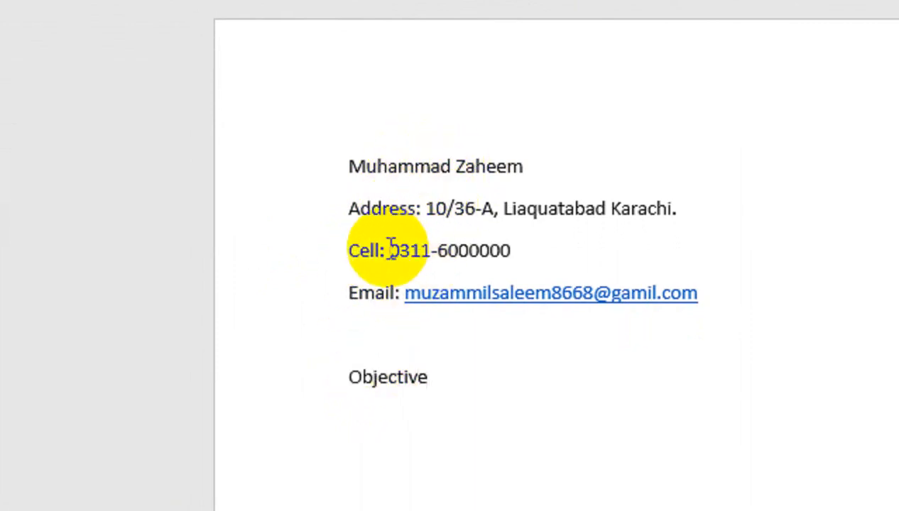
pyautogui.press('Return')
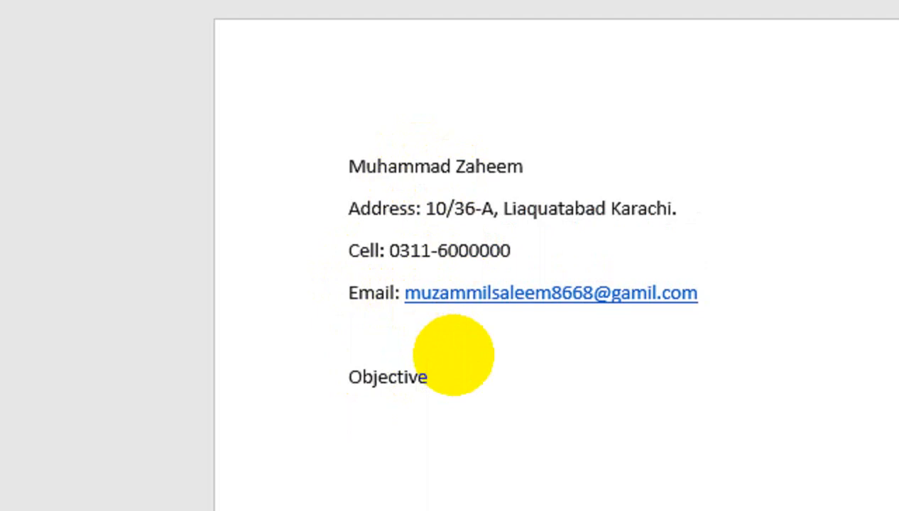
pyautogui.hotkey('ctrl', 'v')
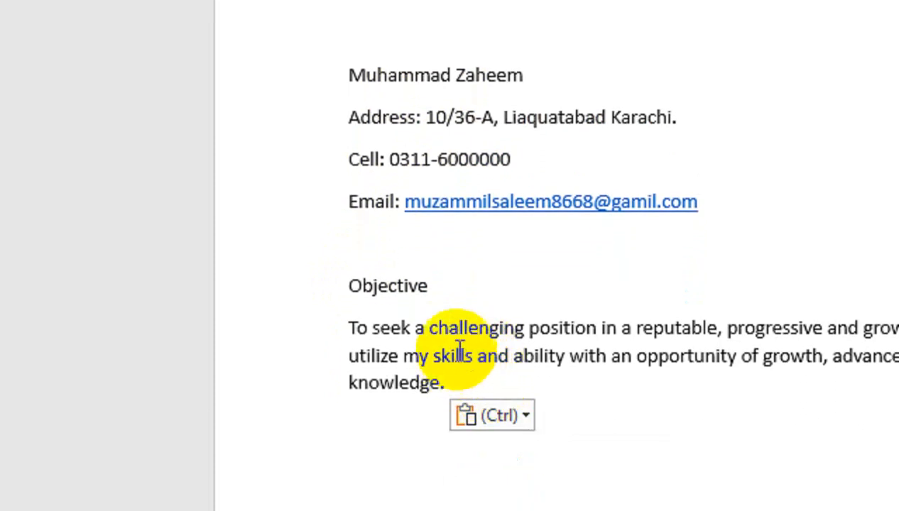
# - Insert the word "Carrer" before "Objective" so the section heading reads "Carrer Objective"
pyautogui.click(439, 328)
pyautogui.click(341, 296)
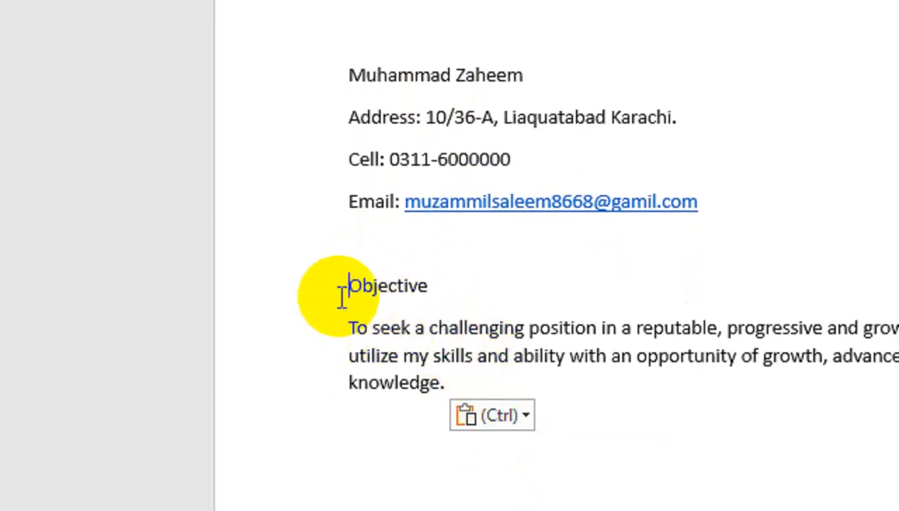
pyautogui.write('Carrer')
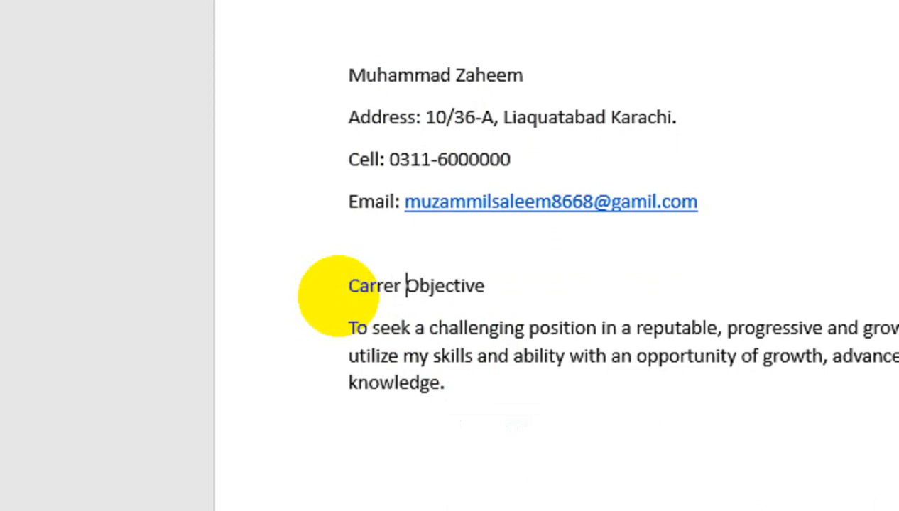
pyautogui.click(487, 286)
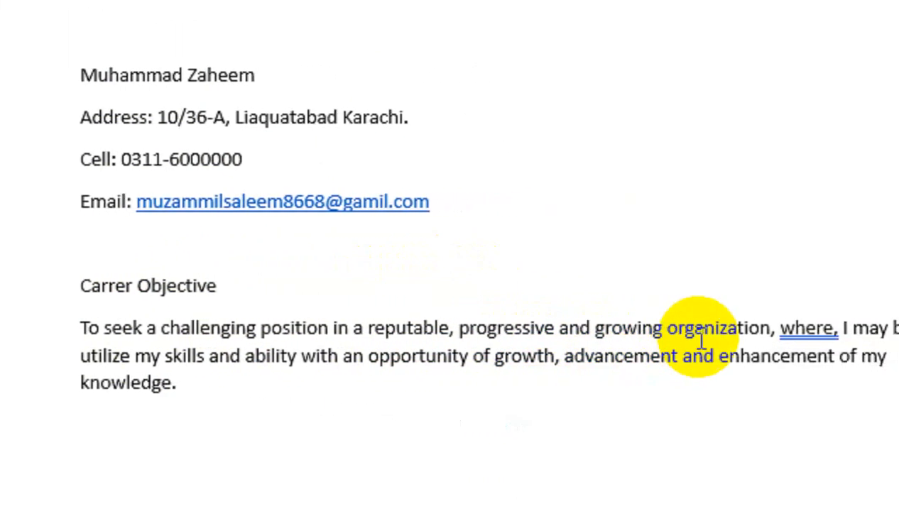
# - Try to remove the comma after "where" and accept the suggested comma after "progressive" in the objective paragraph
pyautogui.rightClick(675, 330)
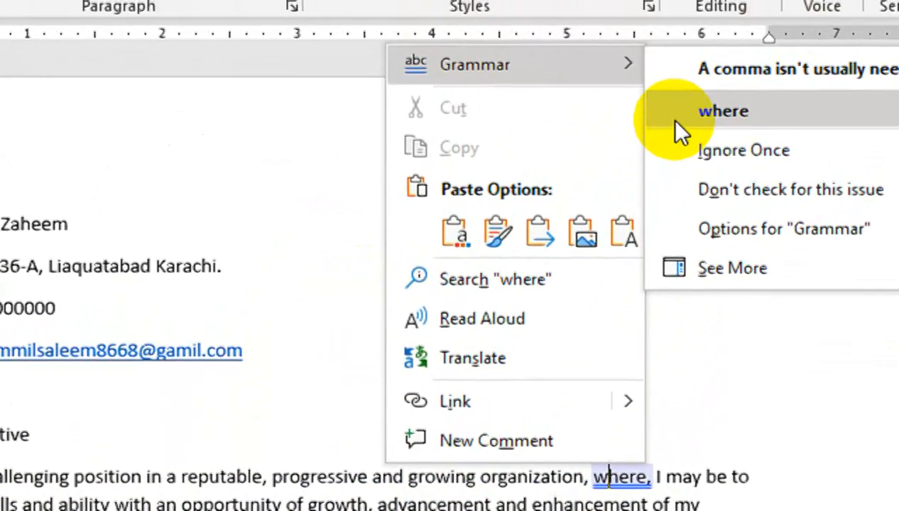
pyautogui.click(675, 115)
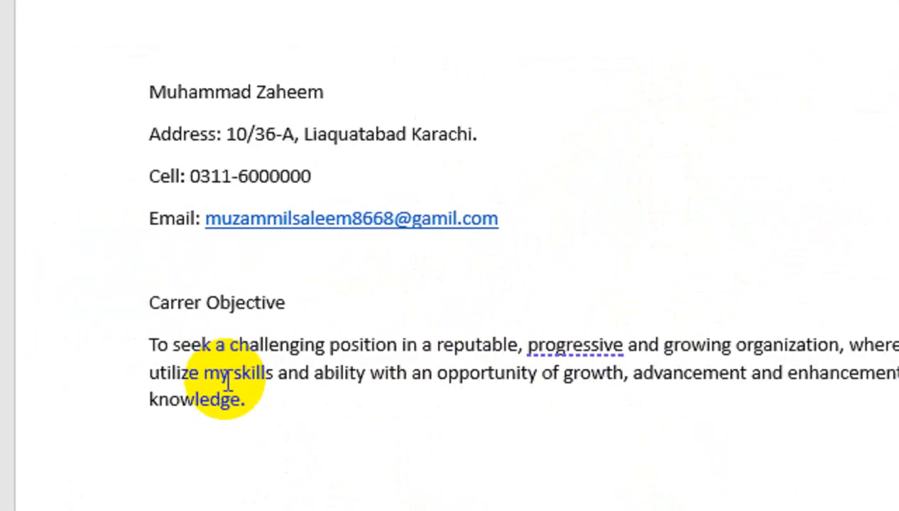
pyautogui.rightClick(572, 344)
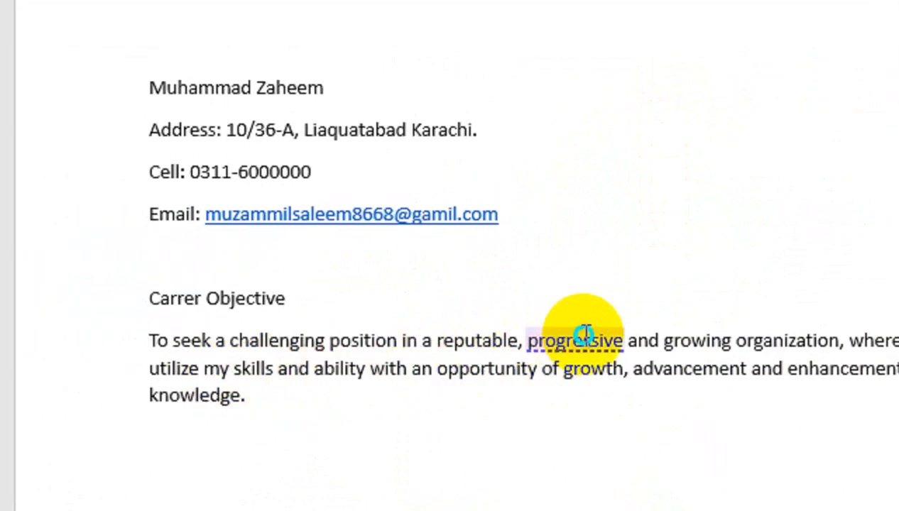
pyautogui.click(674, 40)
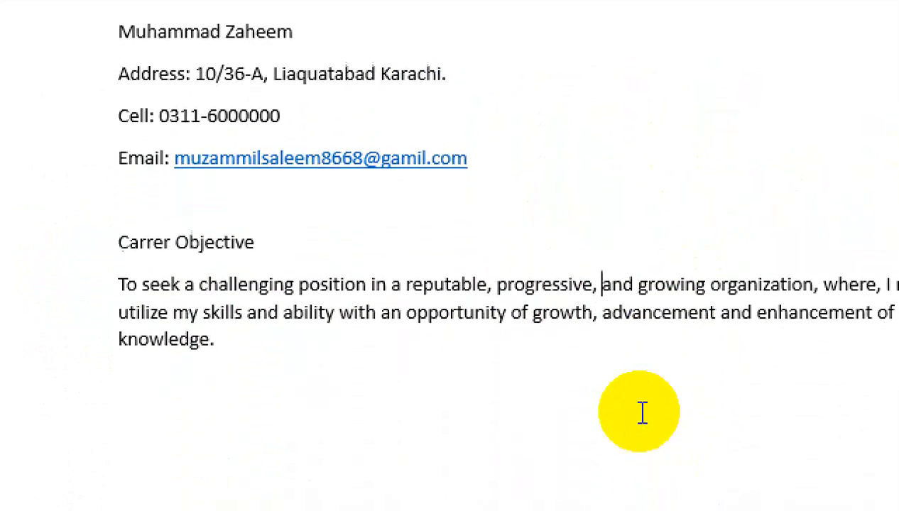
# - Add the heading "Academic Qualifications" on a new line below the objective paragraph
pyautogui.click(228, 270)
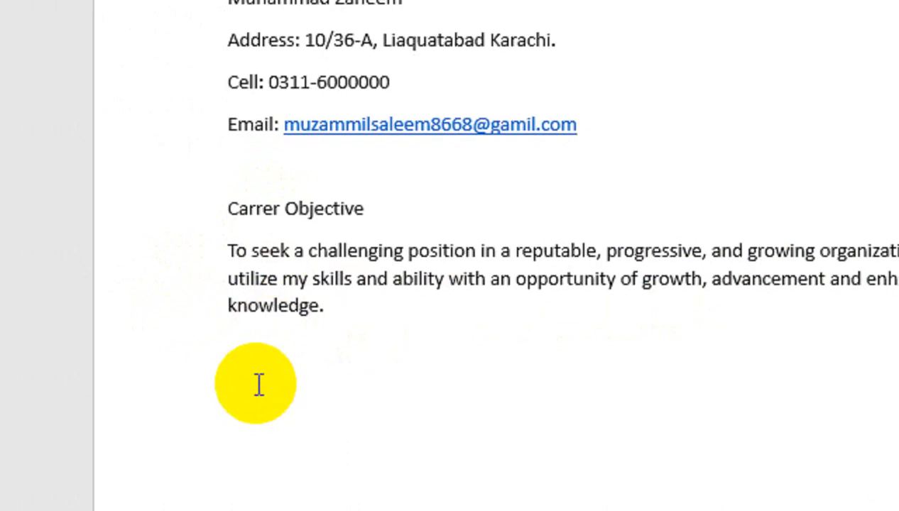
pyautogui.click(257, 382)
pyautogui.write('AcdeM')
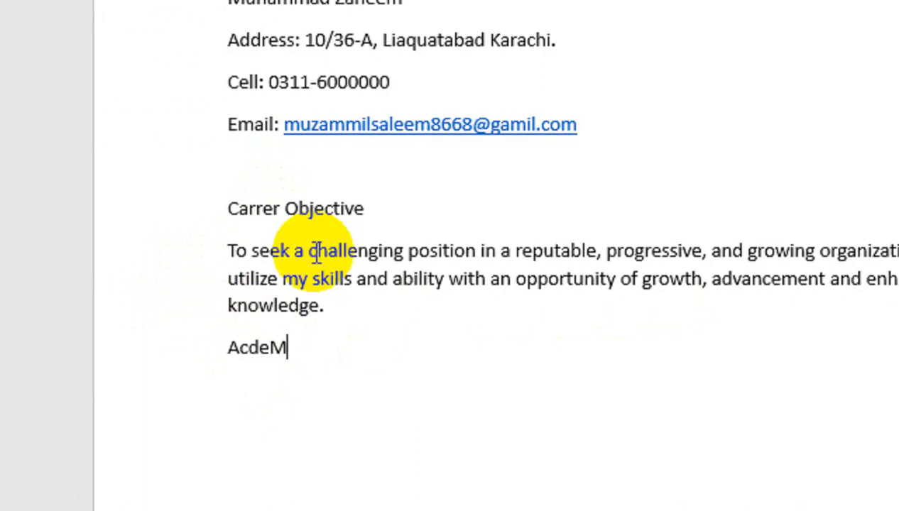
pyautogui.press('BackSpace')
pyautogui.write('mic')
pyautogui.press('BackSpace')
pyautogui.press('BackSpace')
pyautogui.press('BackSpace')
pyautogui.press('BackSpace')
pyautogui.press('BackSpace')
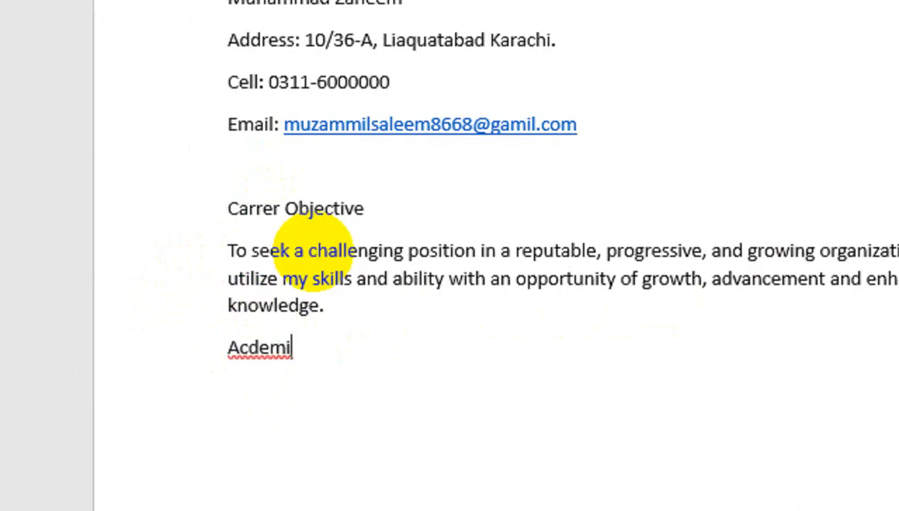
pyautogui.write('a')
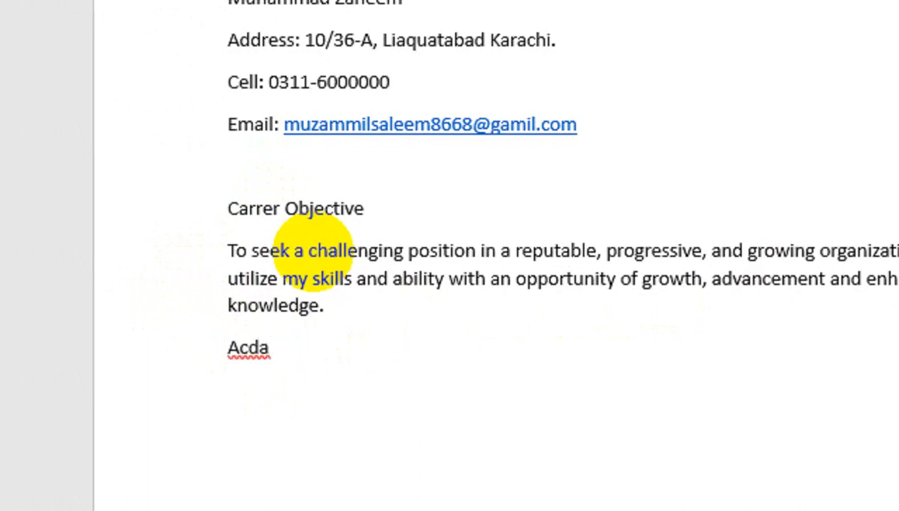
pyautogui.write('d')
pyautogui.press('BackSpace')
pyautogui.press('BackSpace')
pyautogui.press('BackSpace')
pyautogui.press('BackSpace')
pyautogui.write('c')
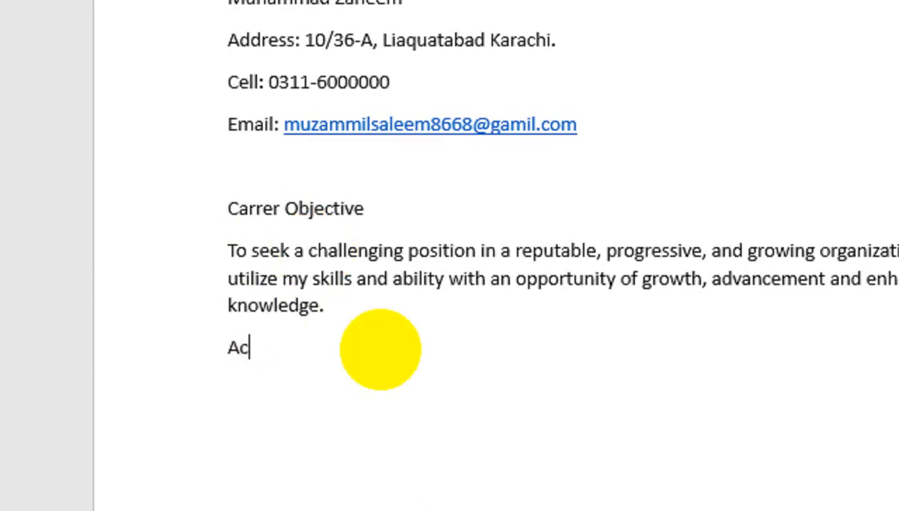
pyautogui.write('adem')
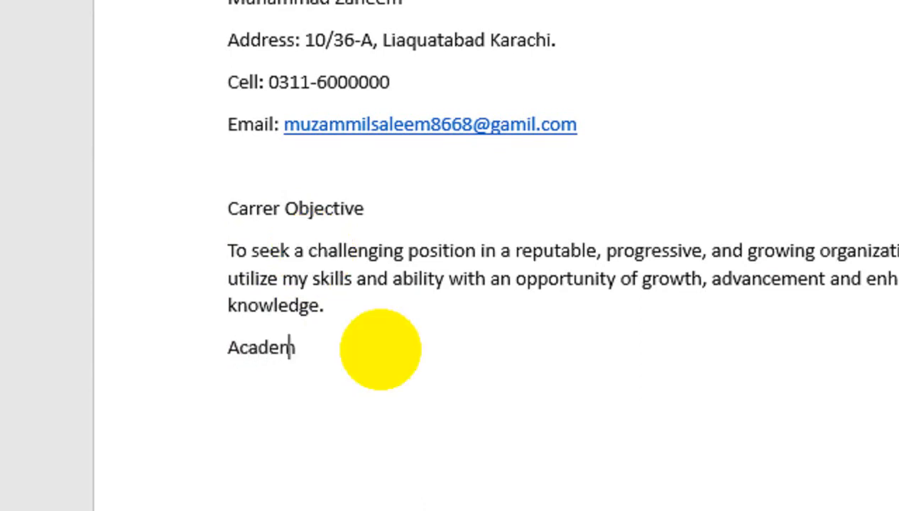
pyautogui.write('ic QW')
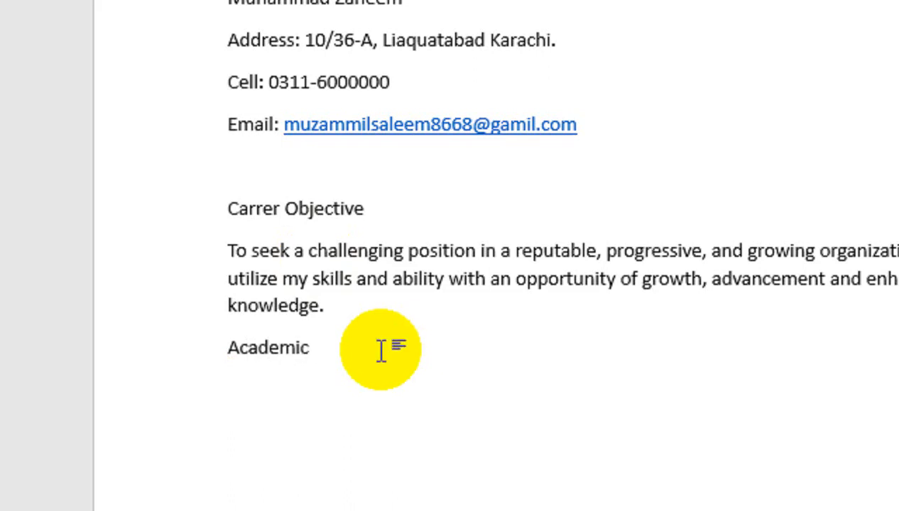
pyautogui.write('u')
pyautogui.press('BackSpace')
pyautogui.press('BackSpace')
pyautogui.write('ualifi')
pyautogui.press('Tab')
# - Add the indented lines "Intermediate: Commerce, from Govt. Islamia College." and "Matric: Science." below the Academic Qualifications heading
pyautogui.press('Return')
pyautogui.press('BackSpace')
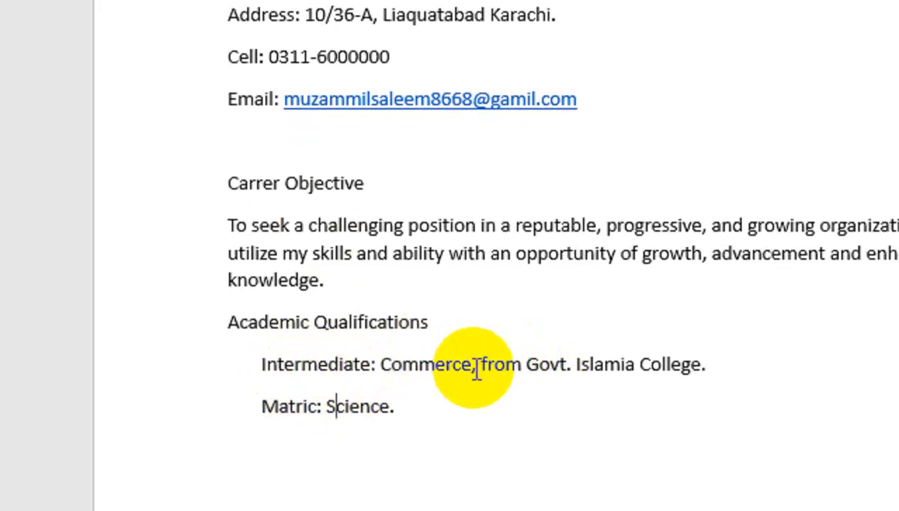
# - Add the heading "Job Experience" with the lines "2 years as a supervisor in A.A enterprises." and "1 year as a supervisor in A.A. enterprises."
pyautogui.click(411, 404)
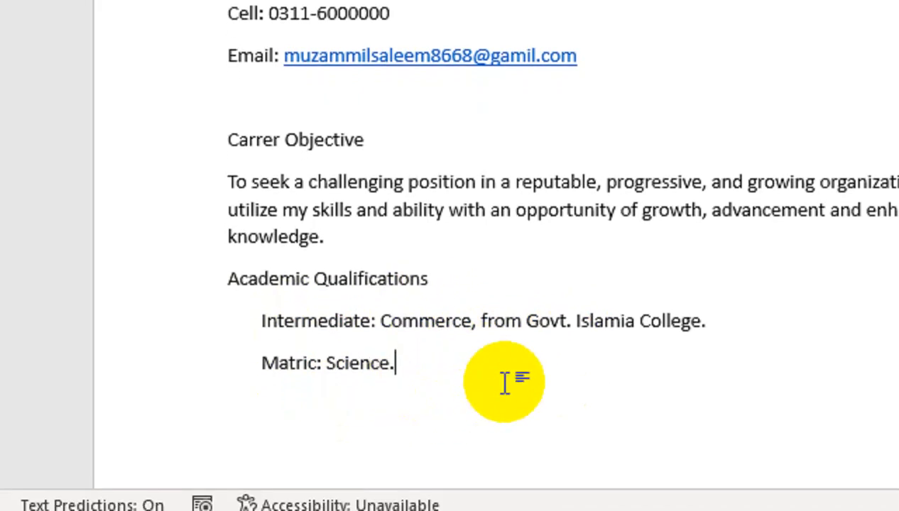
pyautogui.press('Return')
pyautogui.write('Jo')
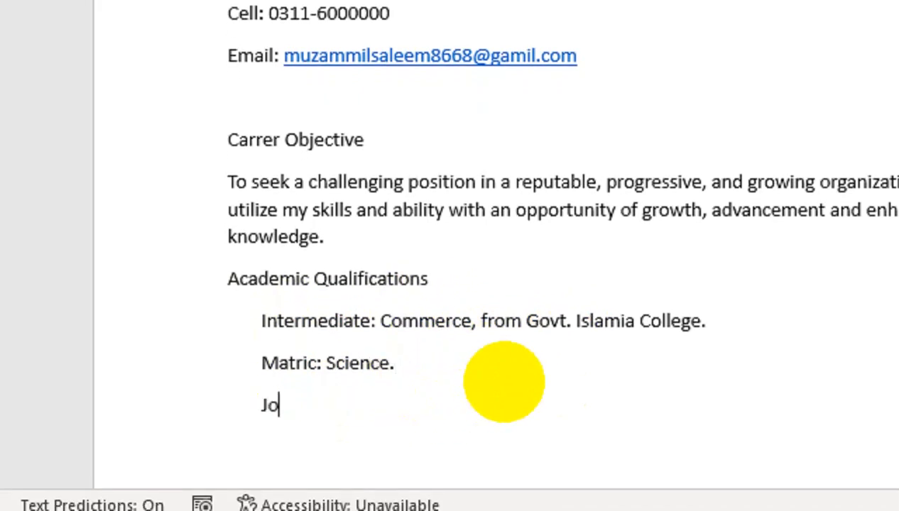
pyautogui.write('b Ex')
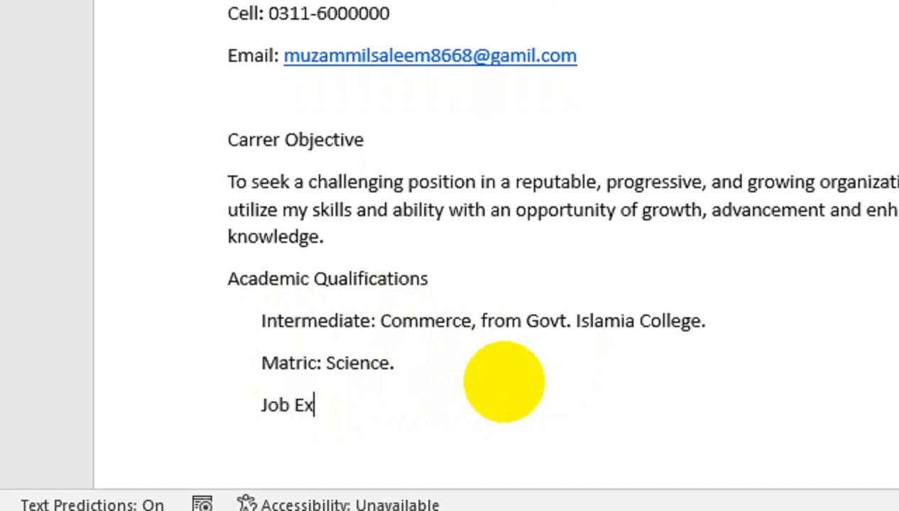
pyautogui.write('perience')
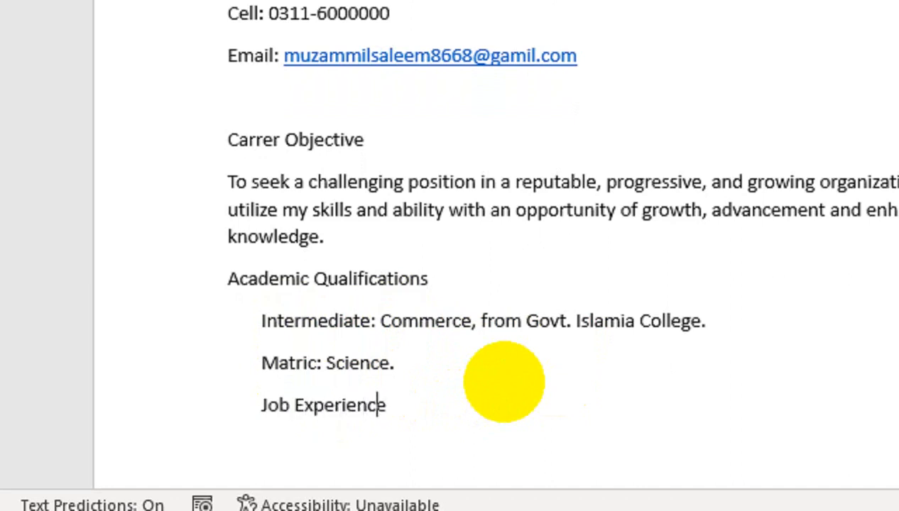
pyautogui.press('Return')
pyautogui.write('2 years as a supervisor in A.A enterprises. 1 year as a supervisor in A.A. enterprises.')
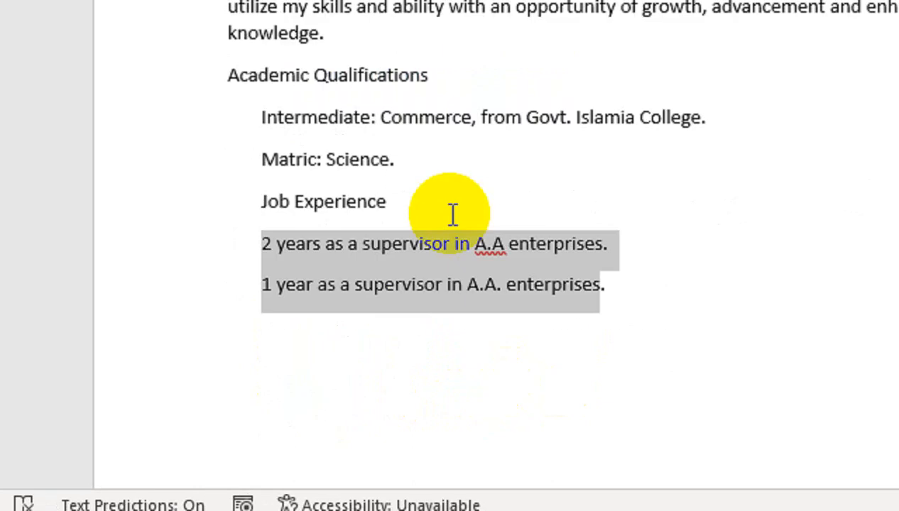
pyautogui.click(387, 257)
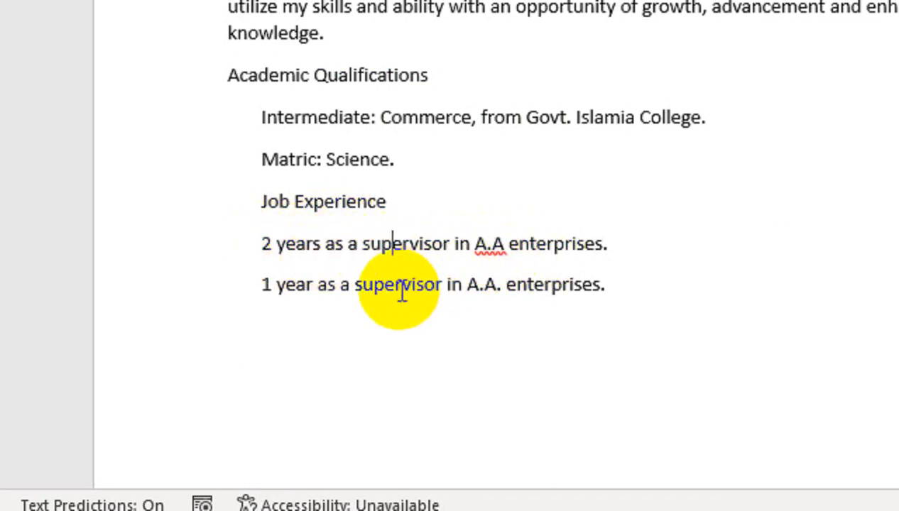
# - Add the heading "Computer Skills" on a new line below the last job experience entry
pyautogui.click(640, 278)
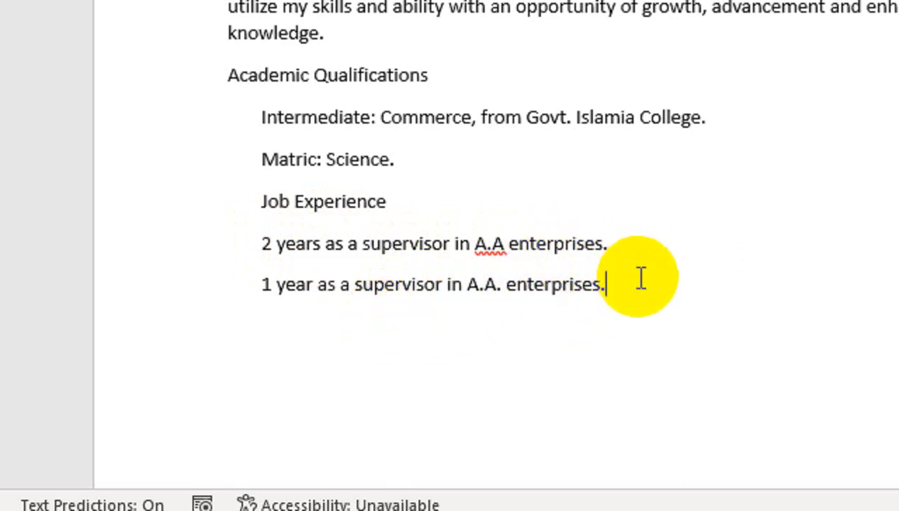
pyautogui.press('Return')
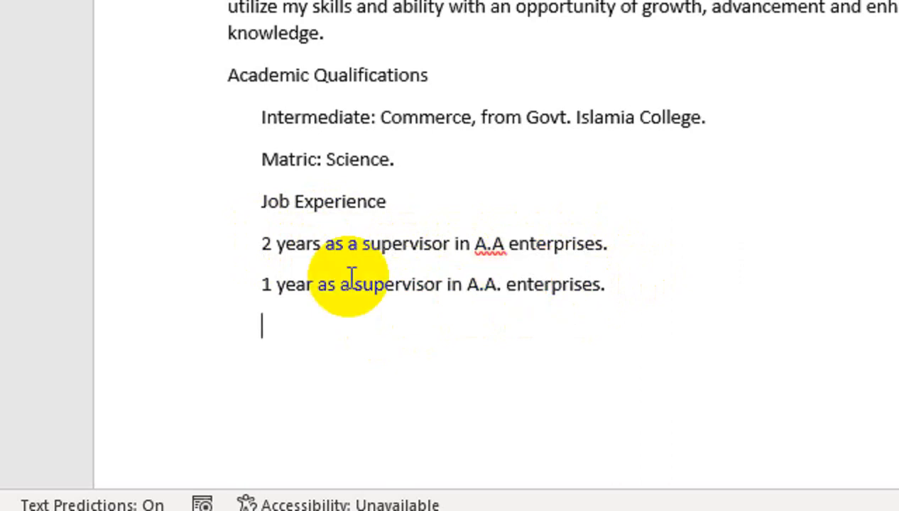
pyautogui.write('Coputer')
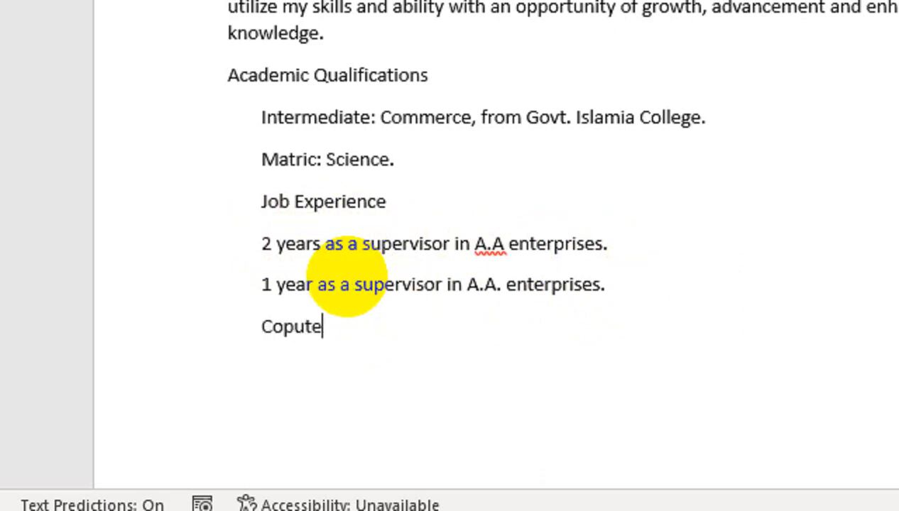
pyautogui.press('BackSpace')
pyautogui.press('BackSpace')
pyautogui.press('BackSpace')
pyautogui.press('BackSpace')
pyautogui.press('BackSpace')
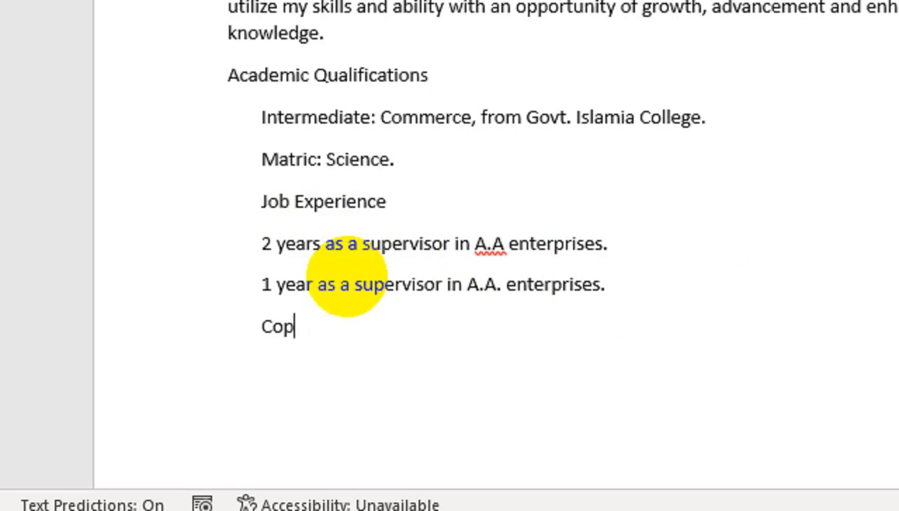
pyautogui.write('mputer ')
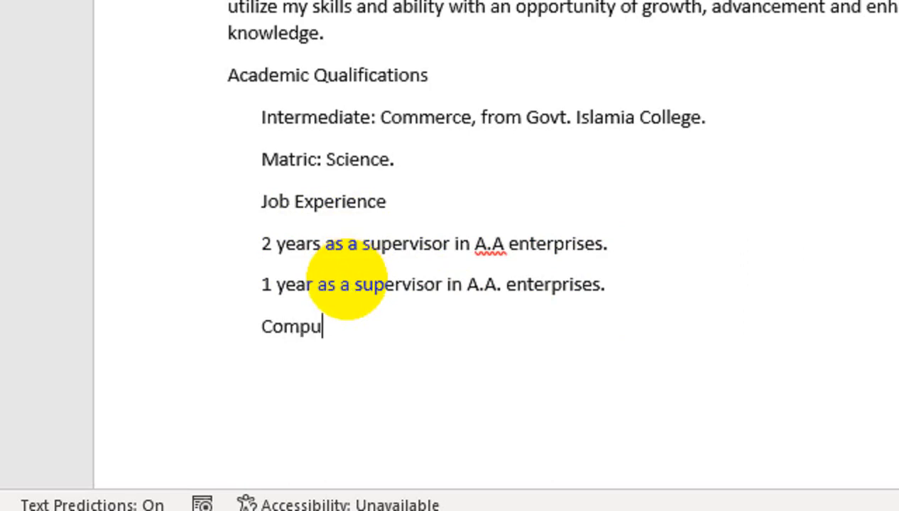
pyautogui.write('Skills')
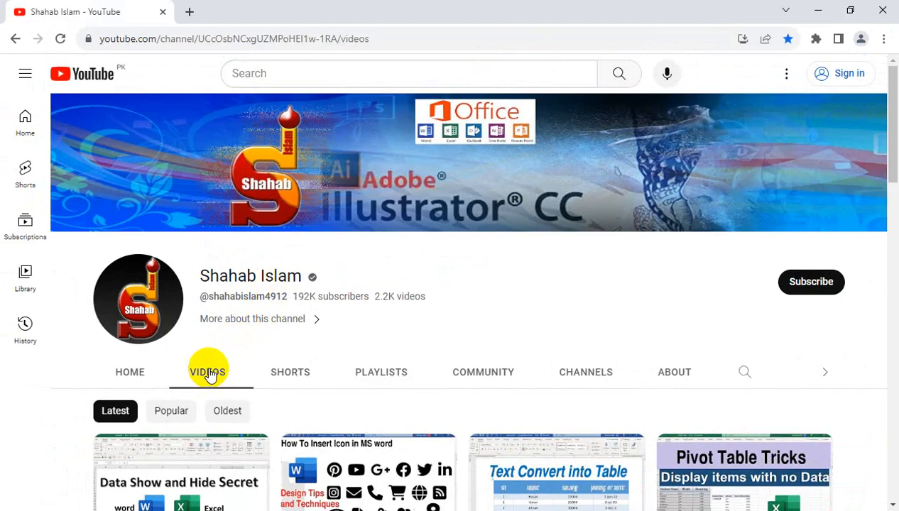
# - Look through the playlists and uploaded videos of the tutorial channel on YouTube in the browser
pyautogui.click(358, 372)
pyautogui.moveTo(886, 132); pyautogui.dragTo(889, 237)
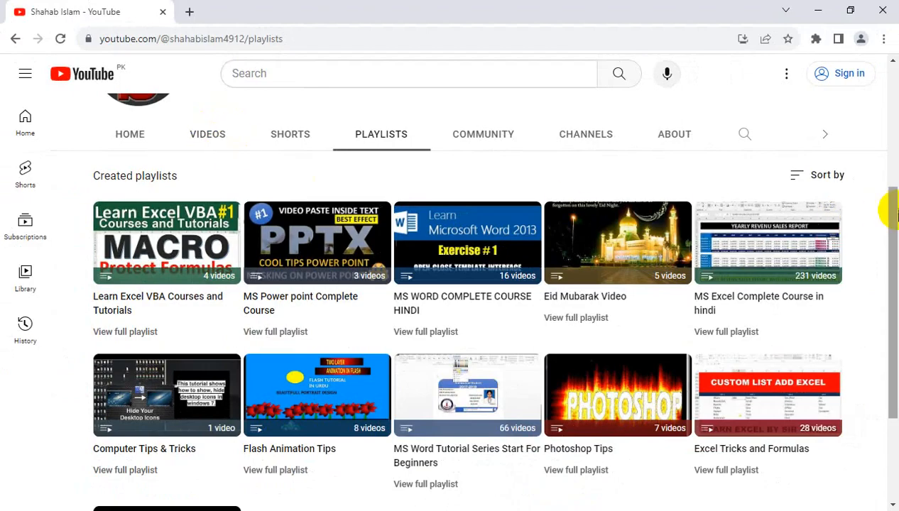
pyautogui.scroll(4, 896, 213)
pyautogui.moveTo(896, 169); pyautogui.dragTo(893, 259)
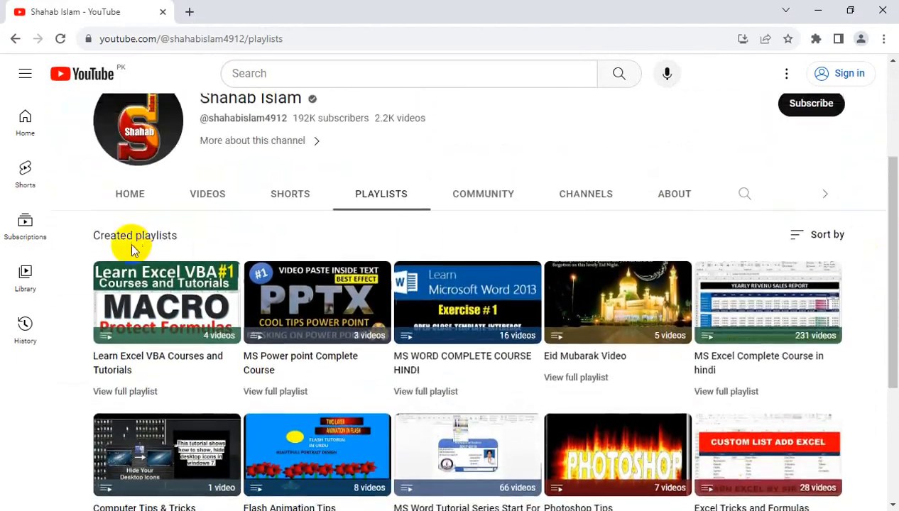
pyautogui.click(202, 194)
pyautogui.moveTo(885, 134); pyautogui.dragTo(893, 283)
pyautogui.moveTo(888, 328); pyautogui.dragTo(884, 142)
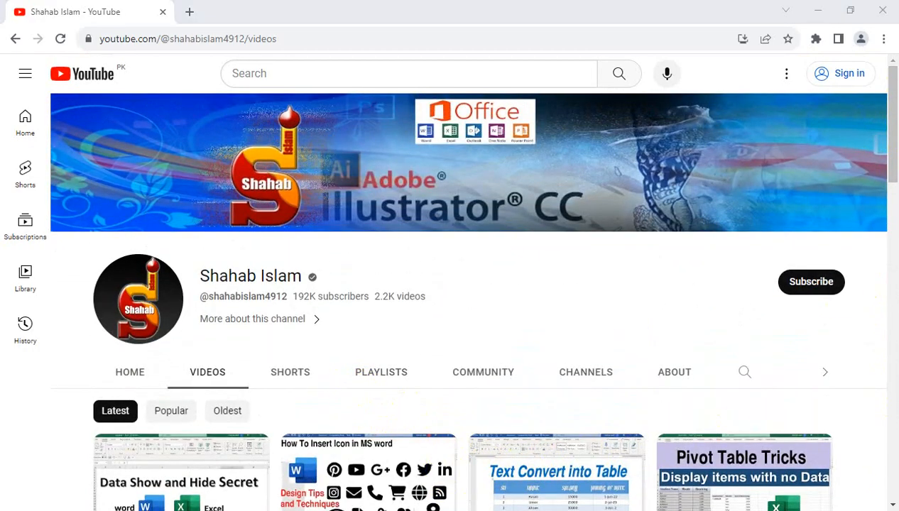
# - Return to the Word resume, restore the computer skills lines from "CIT from Roshi Computer Institute." to "Adobe Photoshop", and delete the stray backtick after "Microsoft Excel"
pyautogui.moveTo(458, 506)
pyautogui.click(483, 447)
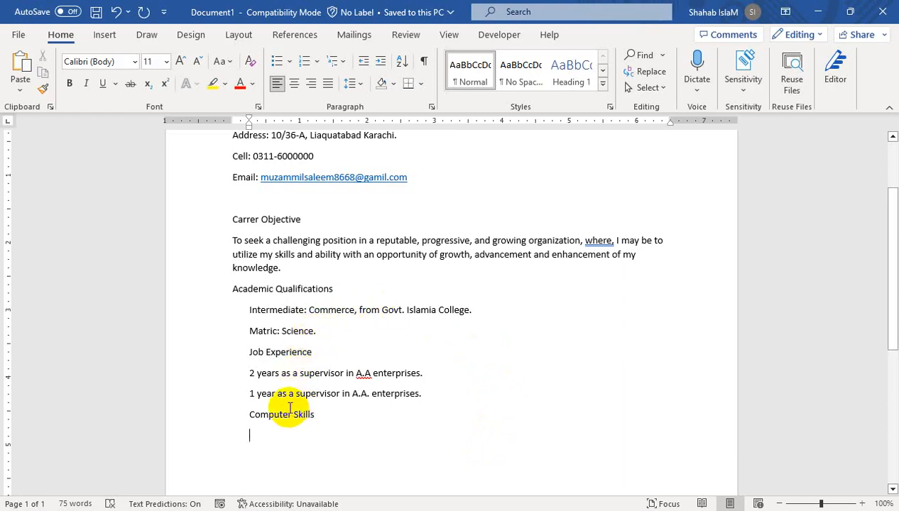
pyautogui.click(273, 431)
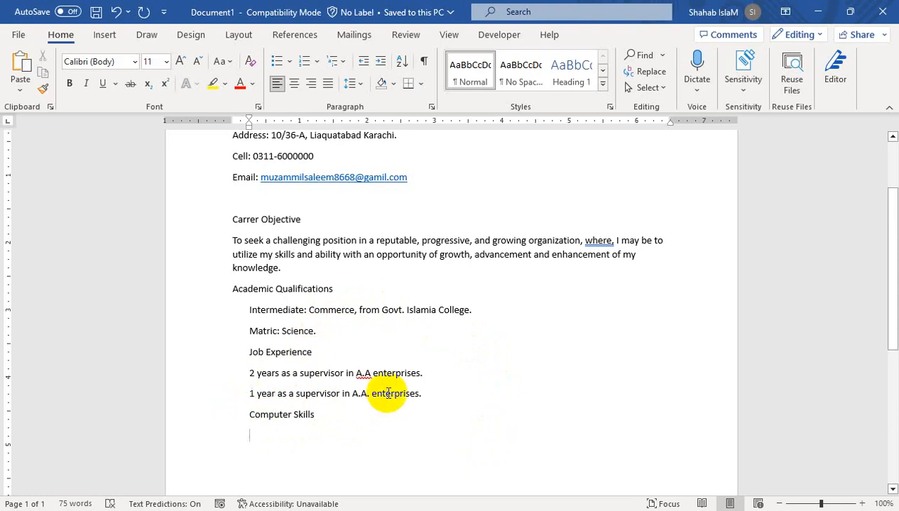
pyautogui.hotkey('ctrl', 'z')
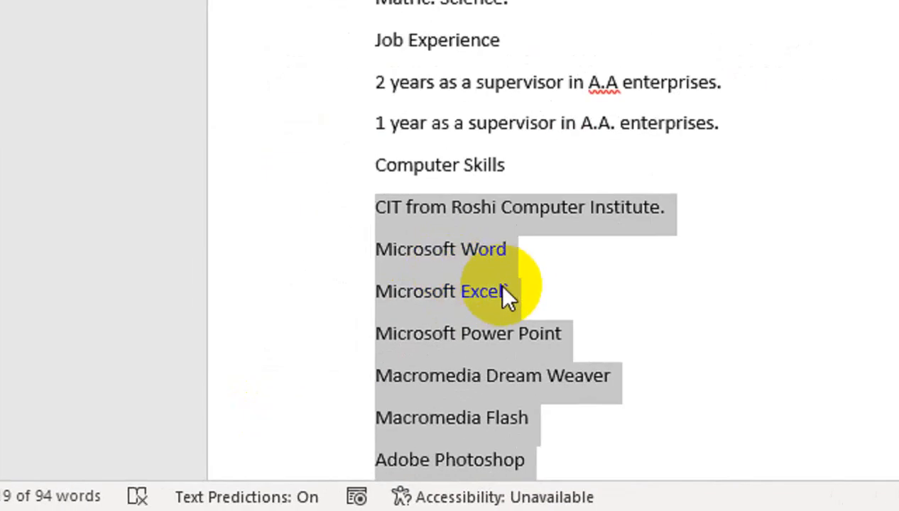
pyautogui.click(318, 387)
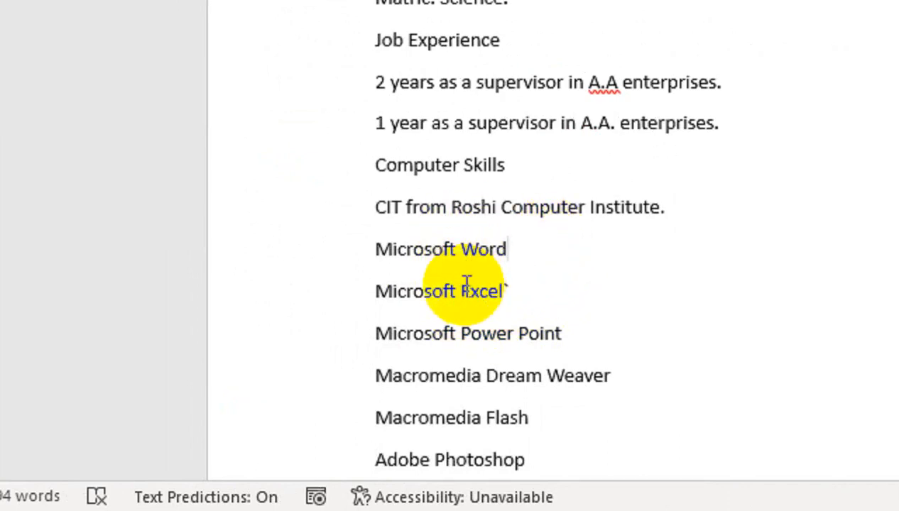
pyautogui.click(535, 290)
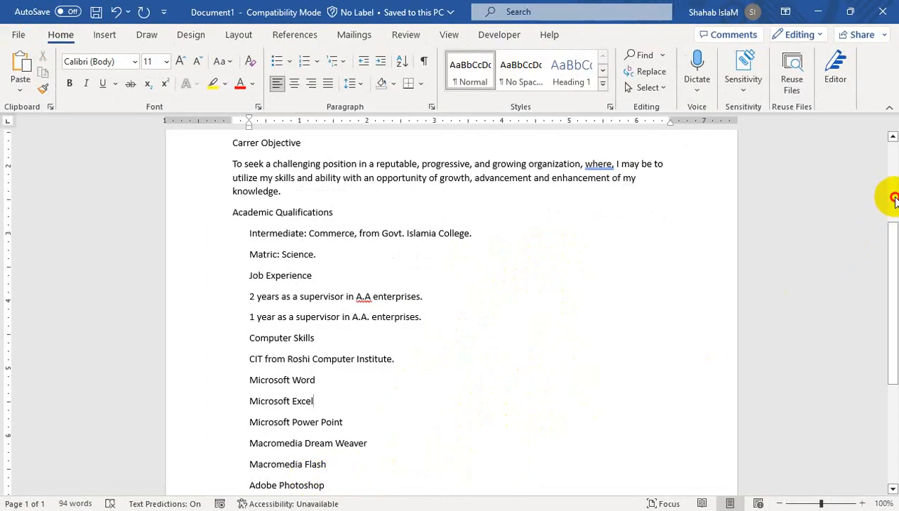
# - Add the heading "Language" with the line "English, Urdu" below "Adobe Photoshop", correcting the capitalization of "Urdu" with the spelling suggestion
pyautogui.click(893, 199)
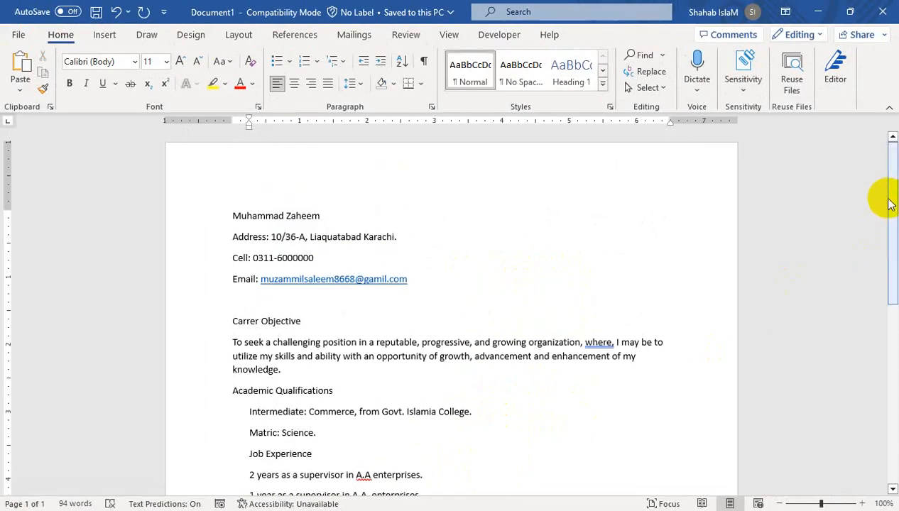
pyautogui.moveTo(877, 197); pyautogui.dragTo(893, 368)
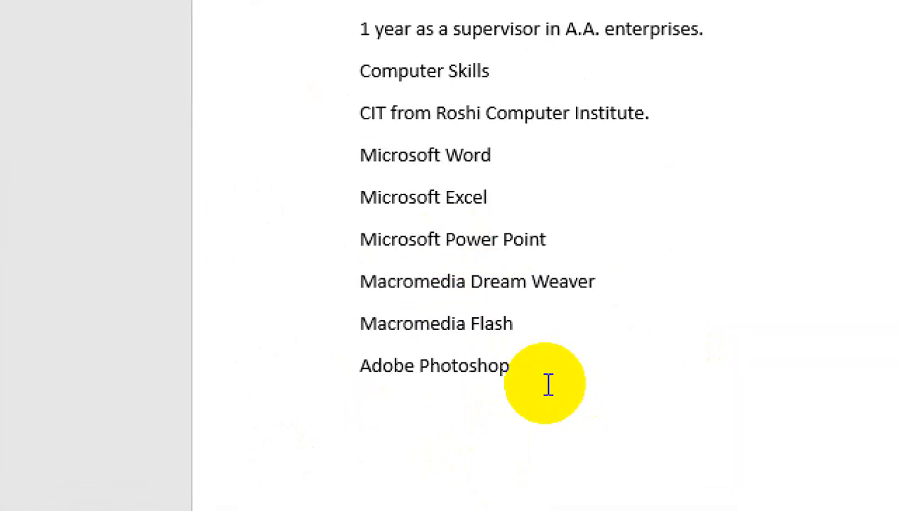
pyautogui.click(542, 380)
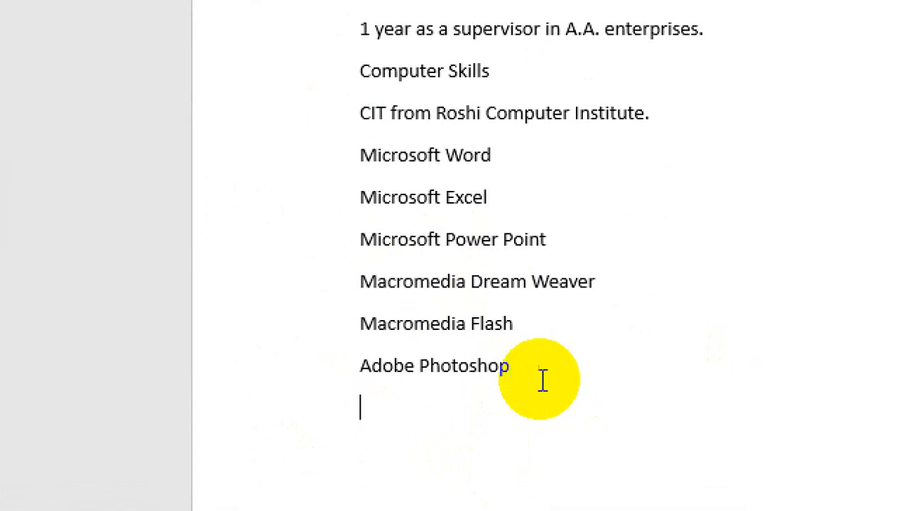
pyautogui.write('Language')
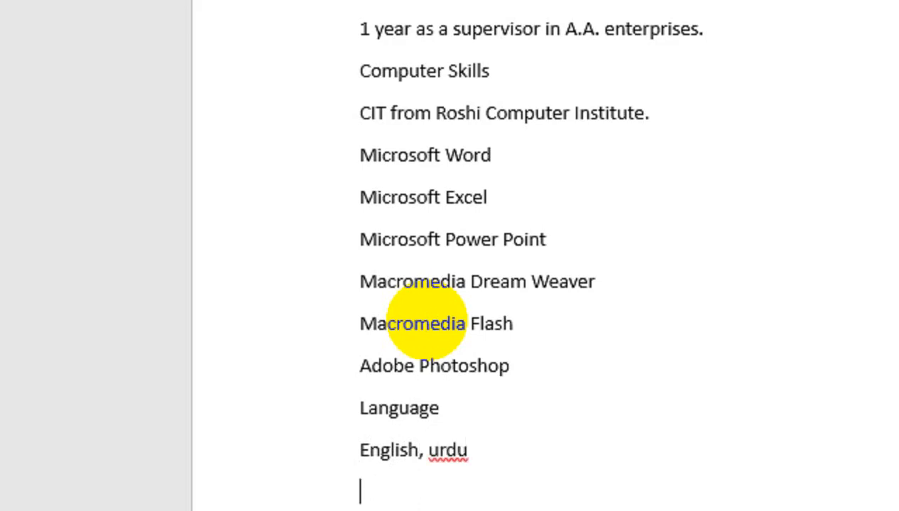
pyautogui.rightClick(446, 451)
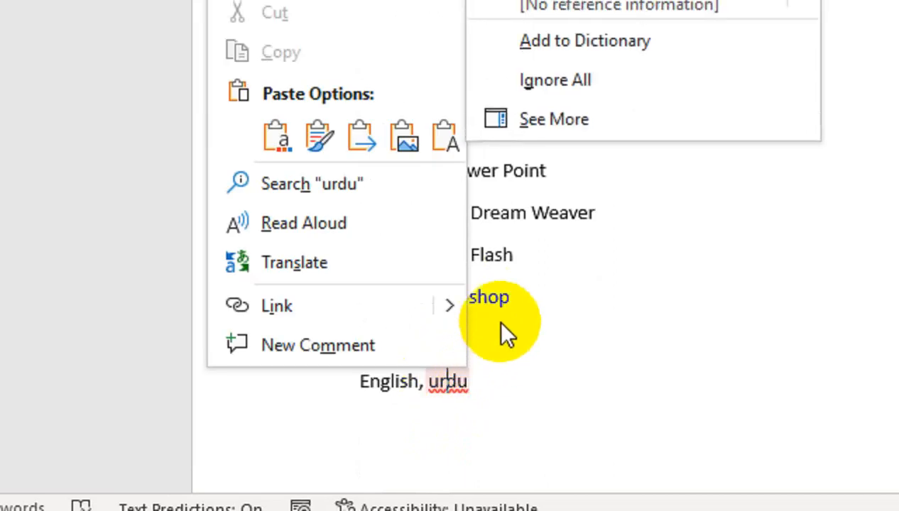
pyautogui.click(526, 84)
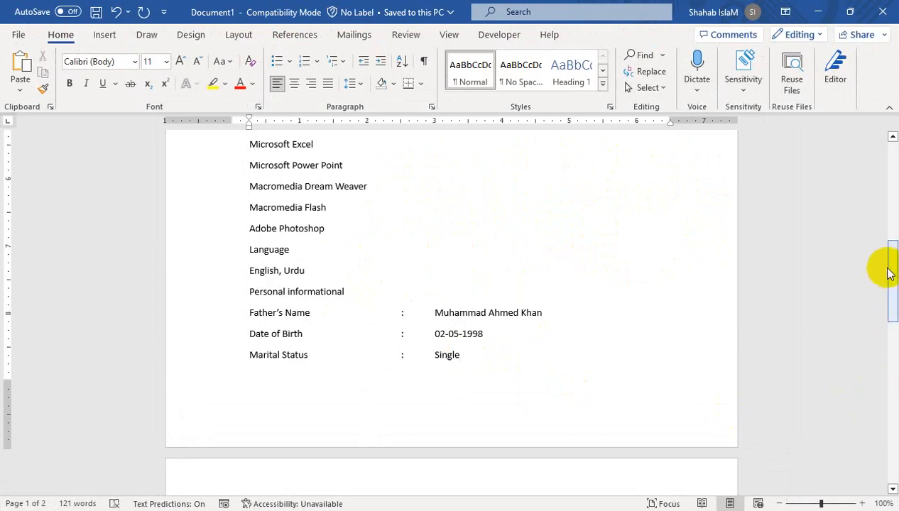
# - Add the heading "Reference" with the line "Will be furnished up on request." below the Domicile entry on the second page
pyautogui.moveTo(891, 250); pyautogui.dragTo(894, 298)
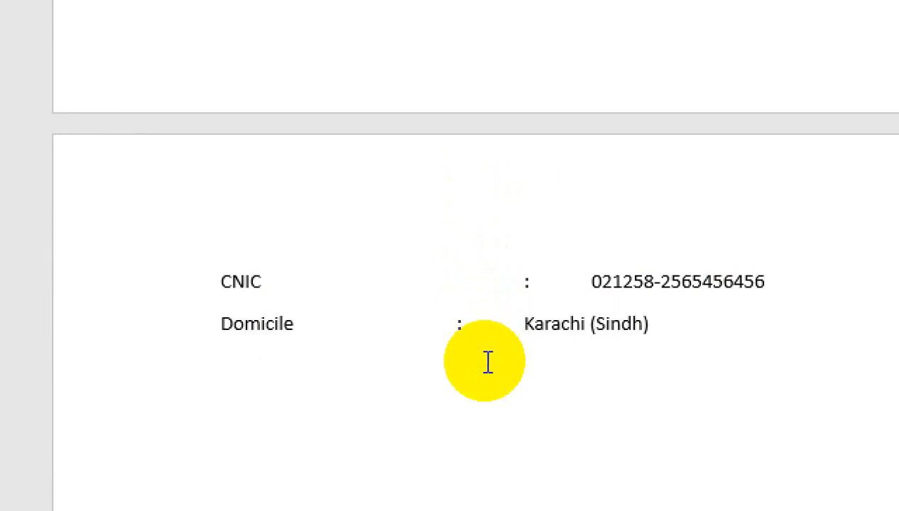
pyautogui.click(375, 416)
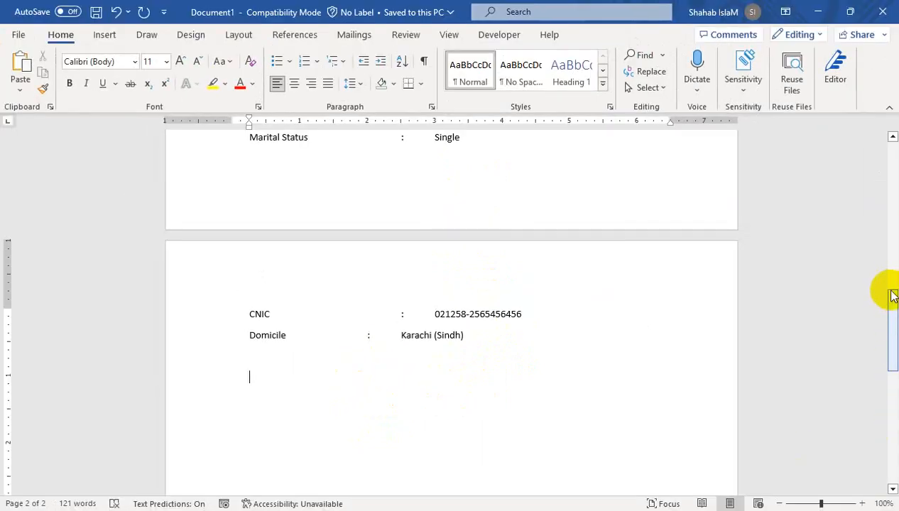
pyautogui.moveTo(893, 297); pyautogui.dragTo(889, 329)
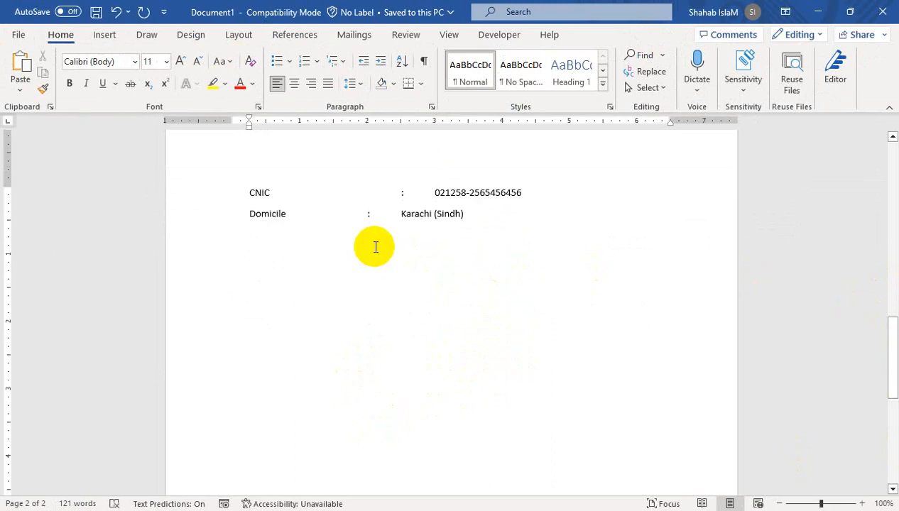
pyautogui.write('Reference')
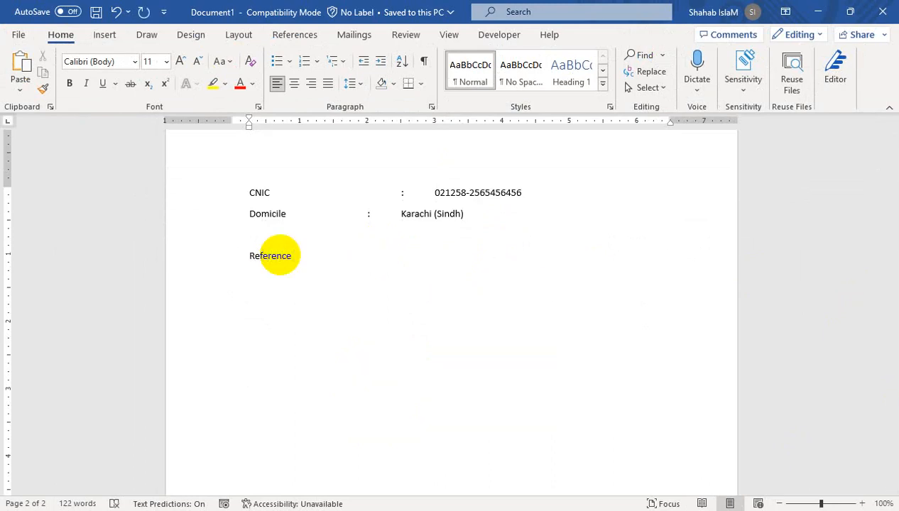
pyautogui.write('Will be furnished up on request.')
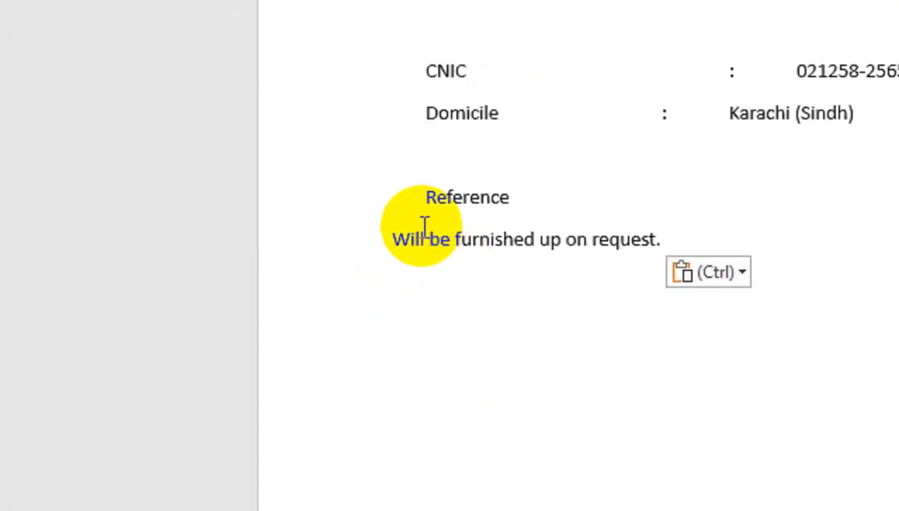
pyautogui.press('Return')
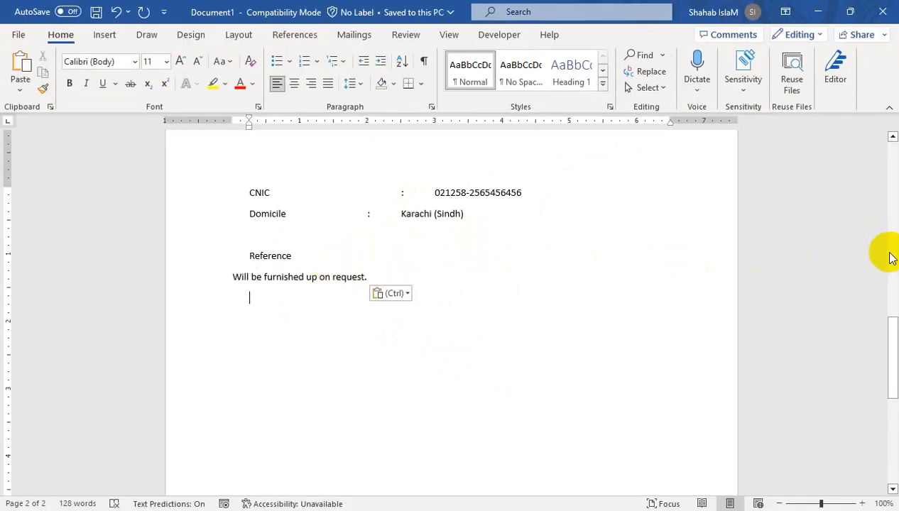
# - Apply the No Spacing style to the address, cell and email lines at the top of the resume
pyautogui.click(893, 256)
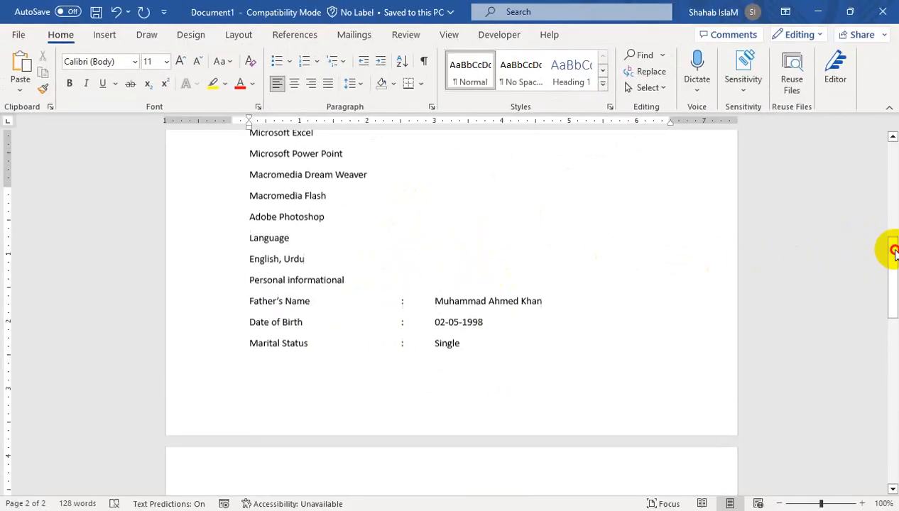
pyautogui.moveTo(893, 256); pyautogui.dragTo(893, 183)
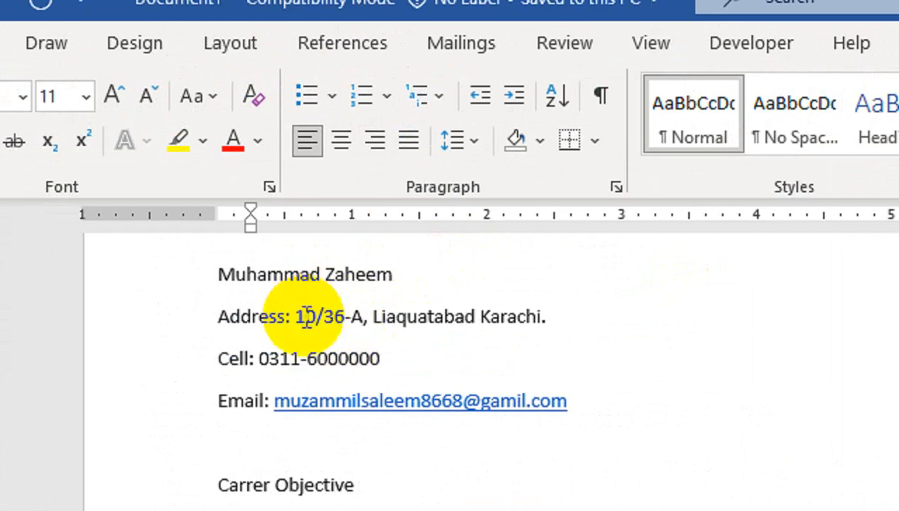
pyautogui.moveTo(229, 318); pyautogui.dragTo(612, 404)
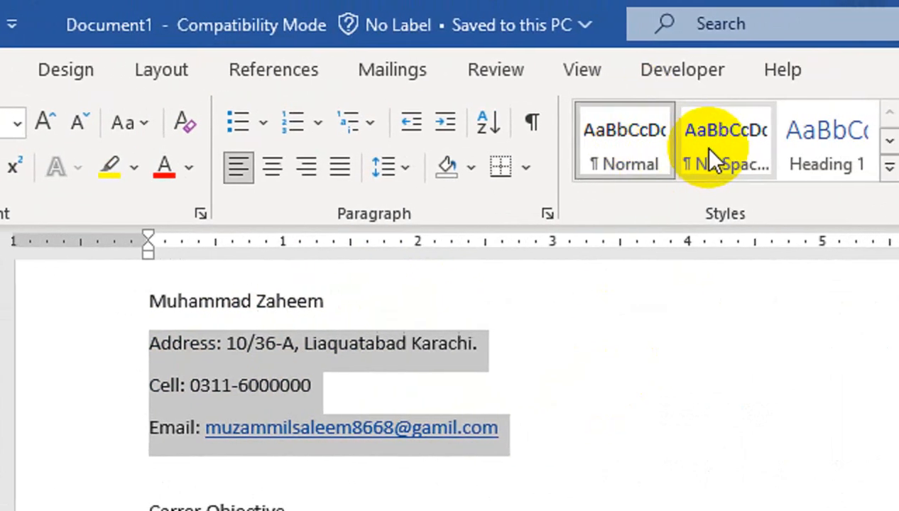
pyautogui.click(708, 149)
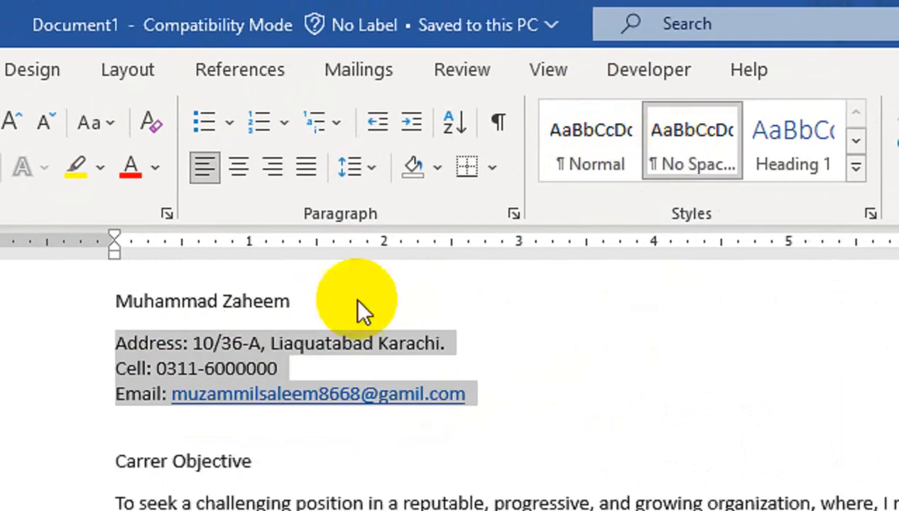
# - Center the name line together with the address, cell and email lines
pyautogui.moveTo(332, 306); pyautogui.dragTo(479, 373)
pyautogui.moveTo(534, 373); pyautogui.dragTo(596, 398)
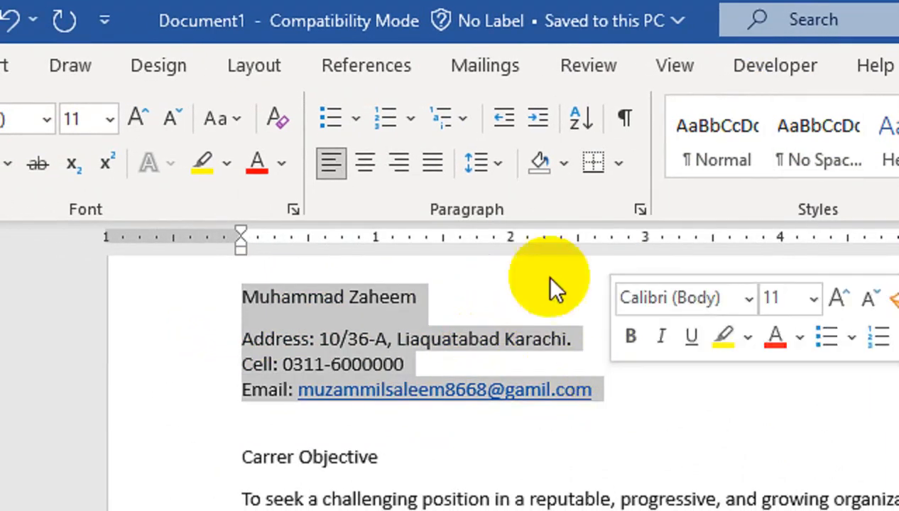
pyautogui.click(367, 168)
# - Enlarge the name line at the top of the resume to 28 points and make it bold
pyautogui.click(688, 305)
pyautogui.tripleClick(678, 306)
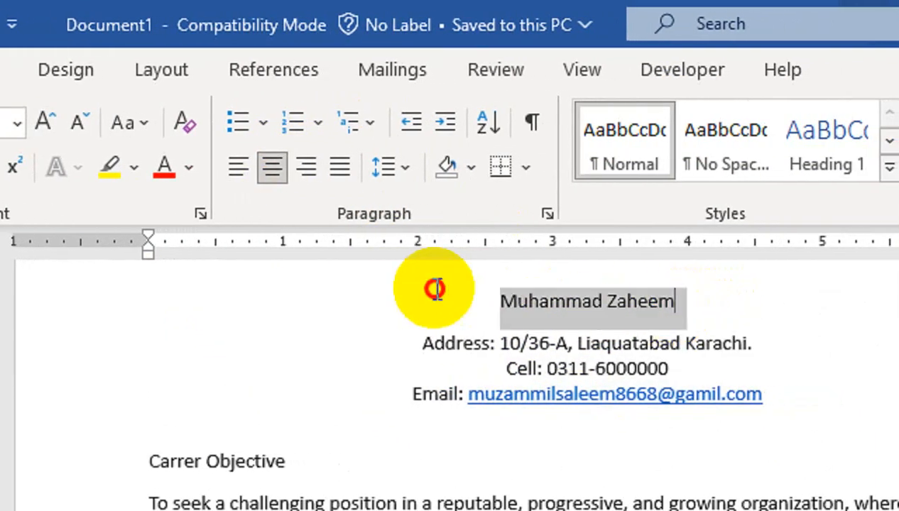
pyautogui.click(128, 122)
pyautogui.click(223, 135)
pyautogui.click(223, 135)
pyautogui.click(223, 135)
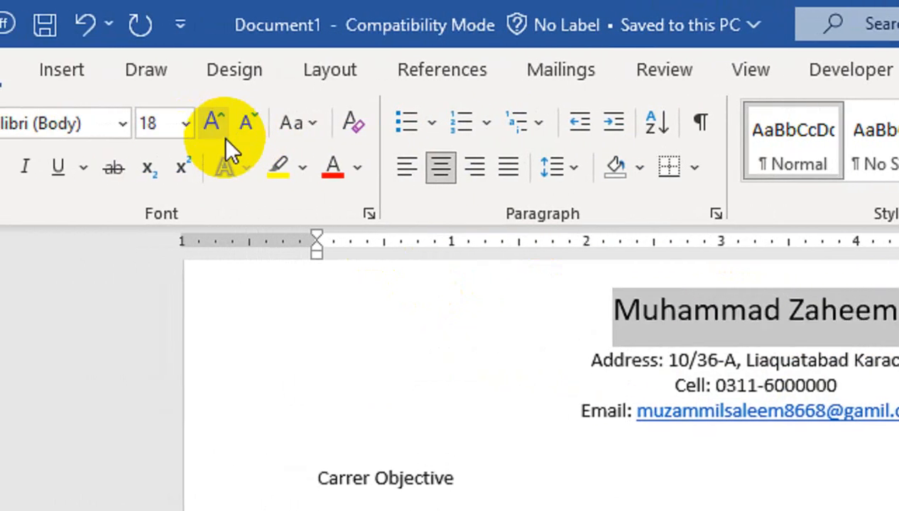
pyautogui.click(223, 135)
pyautogui.click(223, 135)
pyautogui.click(223, 135)
pyautogui.click(223, 135)
pyautogui.click(223, 134)
pyautogui.click(142, 165)
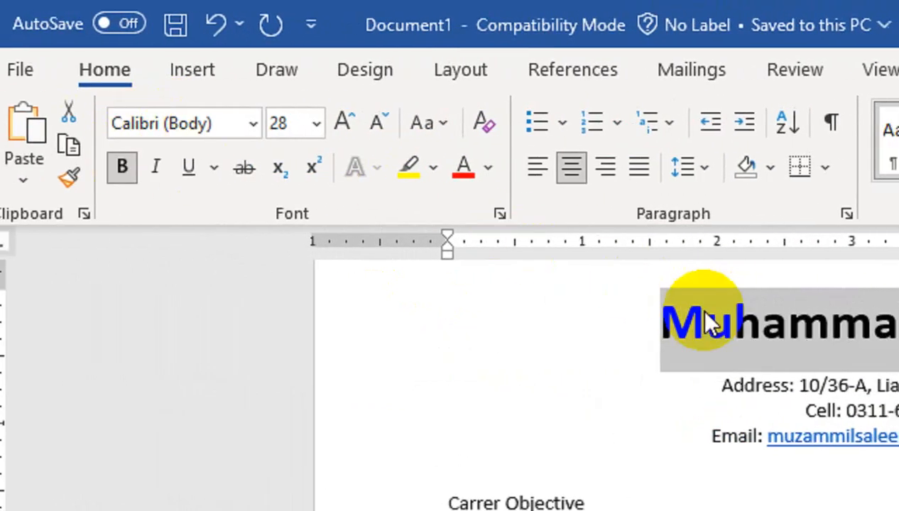
# - Set the font size of the name line to 22 points
pyautogui.click(760, 384)
pyautogui.click(615, 323)
pyautogui.moveTo(598, 321); pyautogui.dragTo(898, 324)
pyautogui.click(234, 124)
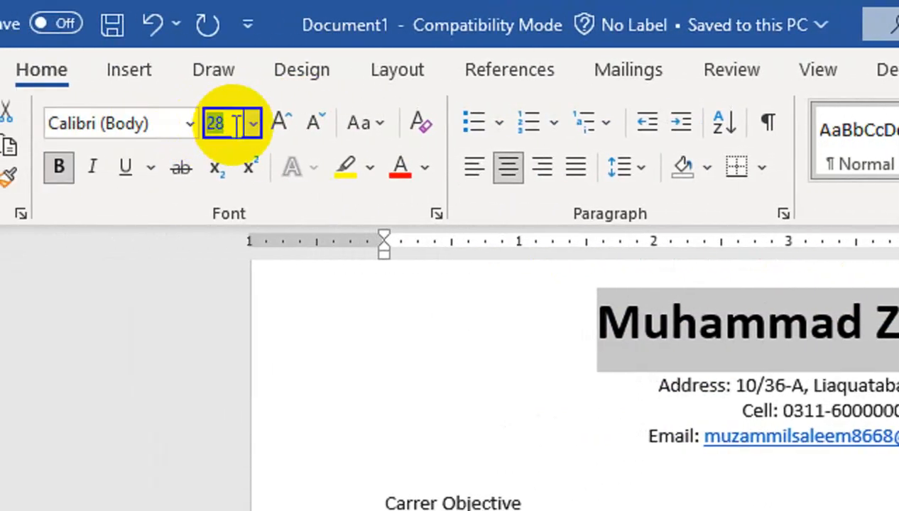
pyautogui.press('Return')
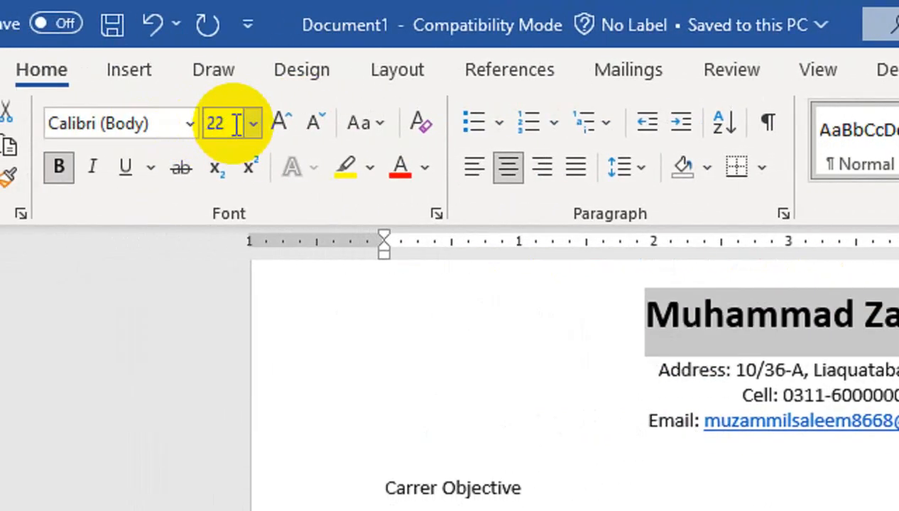
pyautogui.click(838, 370)
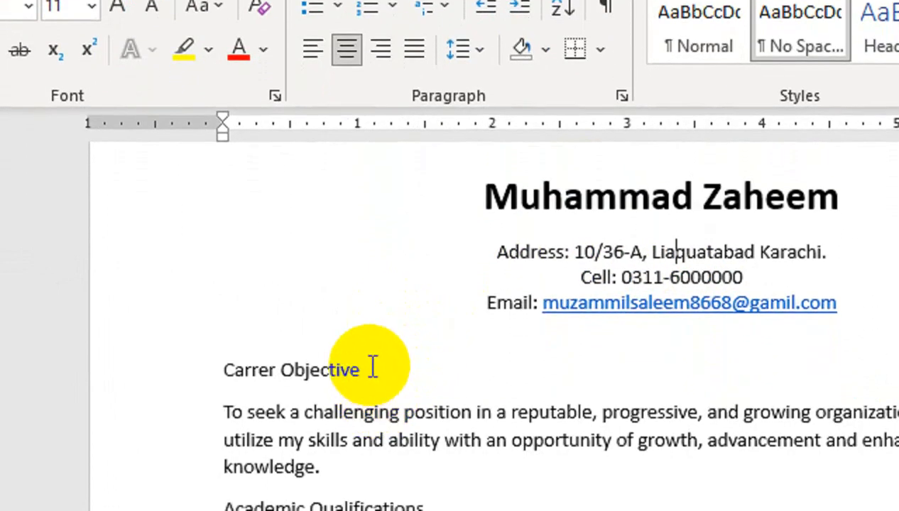
# - Format the "Carrer Objective" heading in the Congenial SemiBold font and enlarge it to 16 points
pyautogui.moveTo(371, 463); pyautogui.dragTo(272, 480)
pyautogui.moveTo(272, 384); pyautogui.dragTo(224, 369)
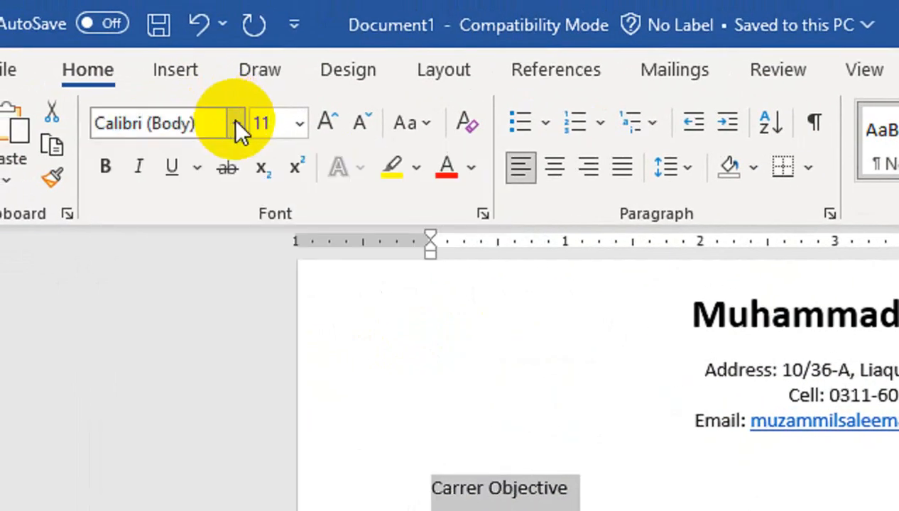
pyautogui.click(236, 122)
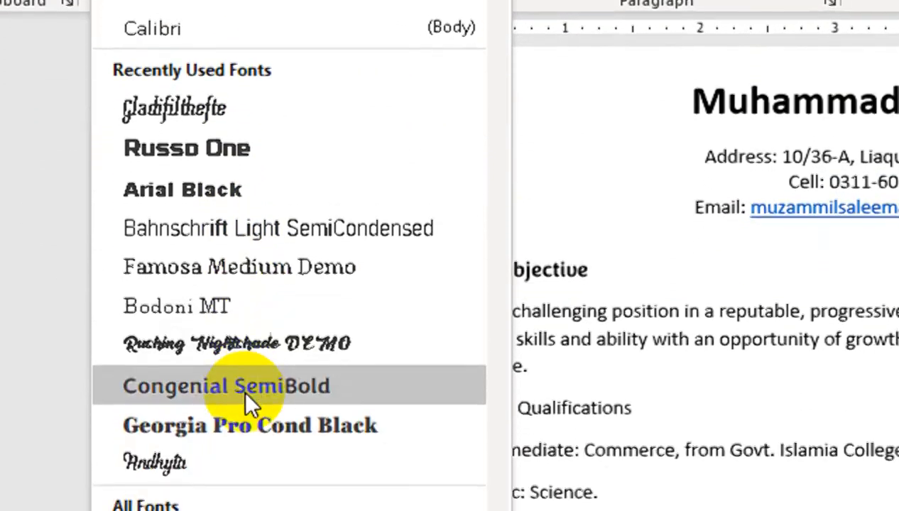
pyautogui.click(246, 387)
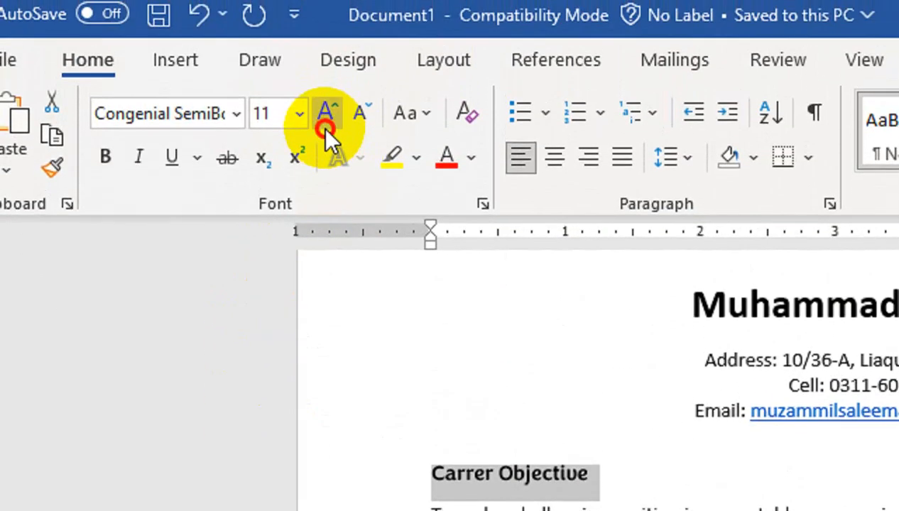
pyautogui.click(326, 129)
pyautogui.click(326, 130)
pyautogui.click(326, 130)
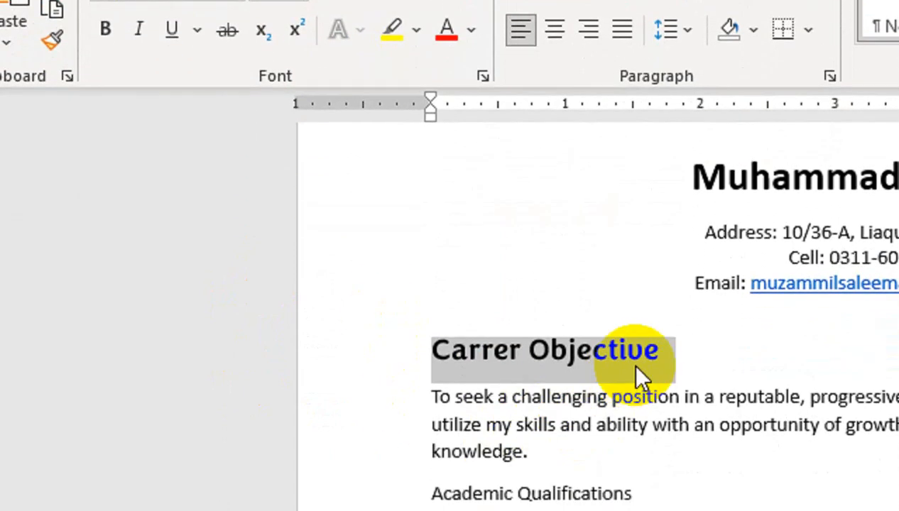
# - Change the font of the "Carrer Objective" heading to Bahnschrift SemiBold
pyautogui.moveTo(678, 477); pyautogui.dragTo(447, 475)
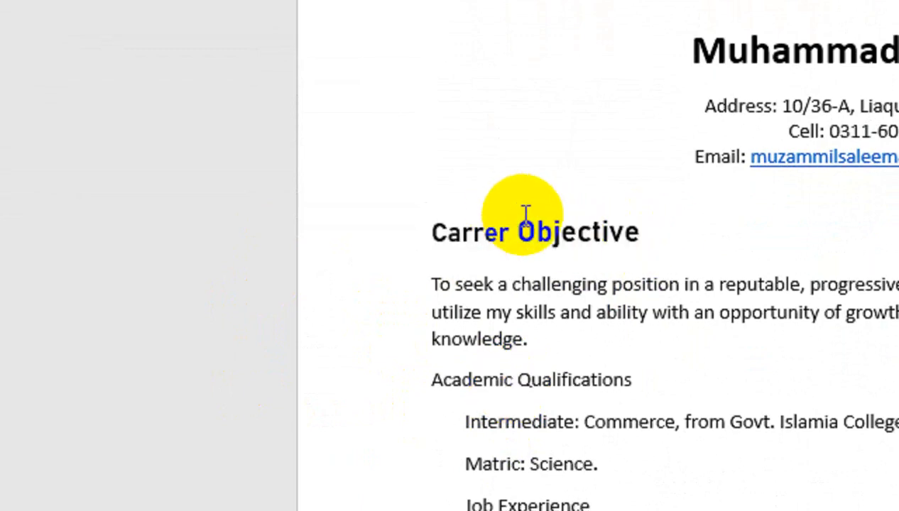
pyautogui.click(524, 217)
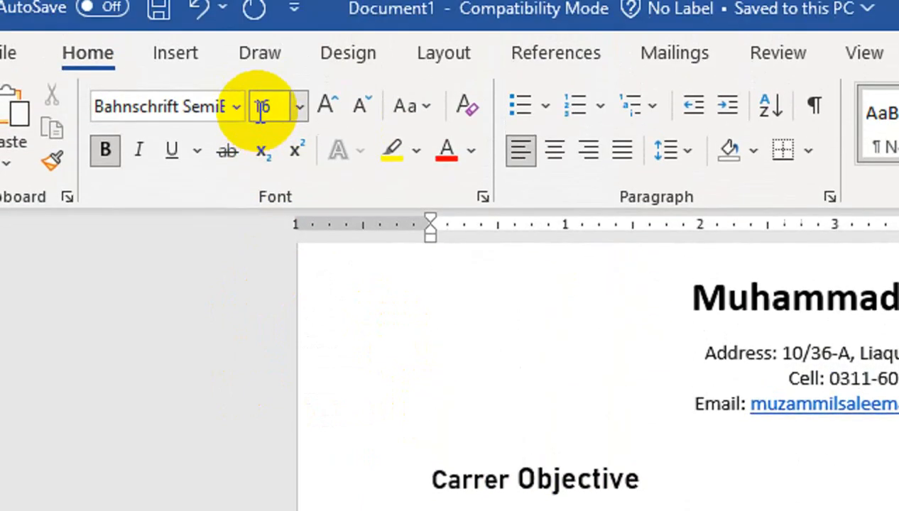
pyautogui.click(235, 106)
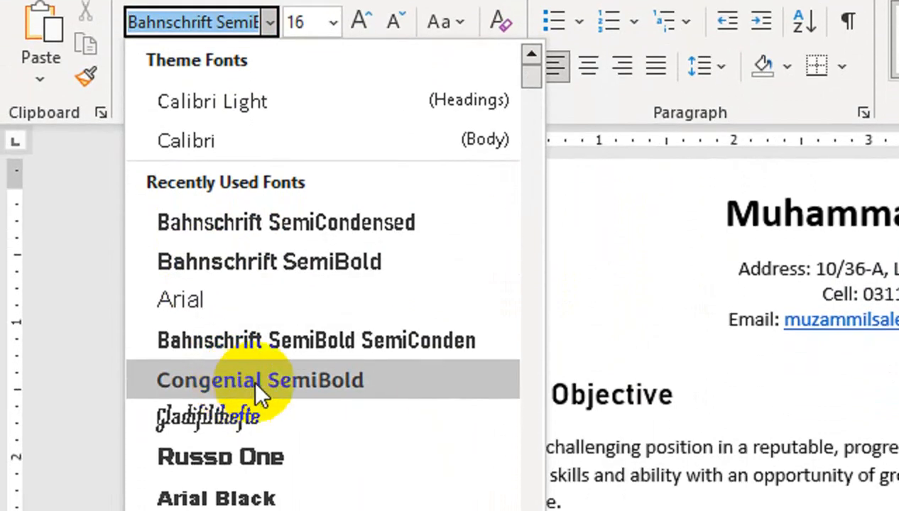
# - Add a colon to the end of the "Carrer Objective" heading and put a bottom border under it
pyautogui.click(685, 385)
pyautogui.click(683, 388)
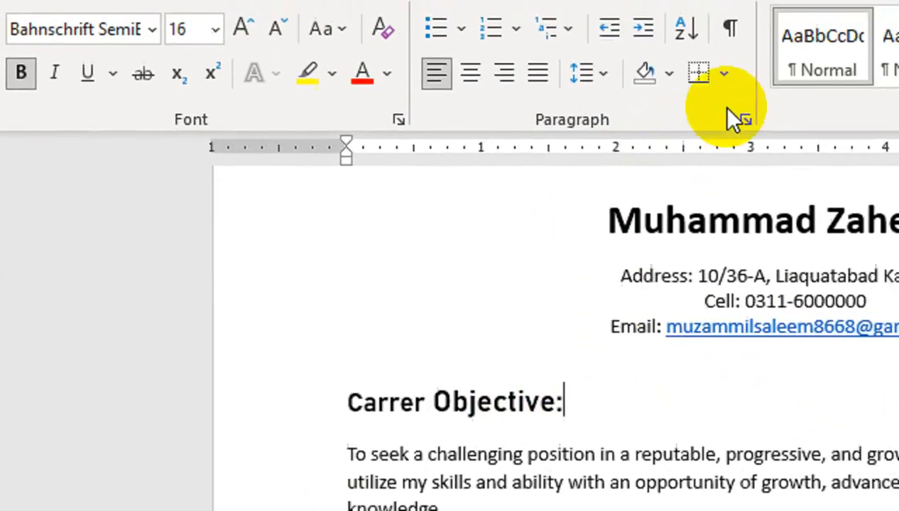
pyautogui.click(835, 55)
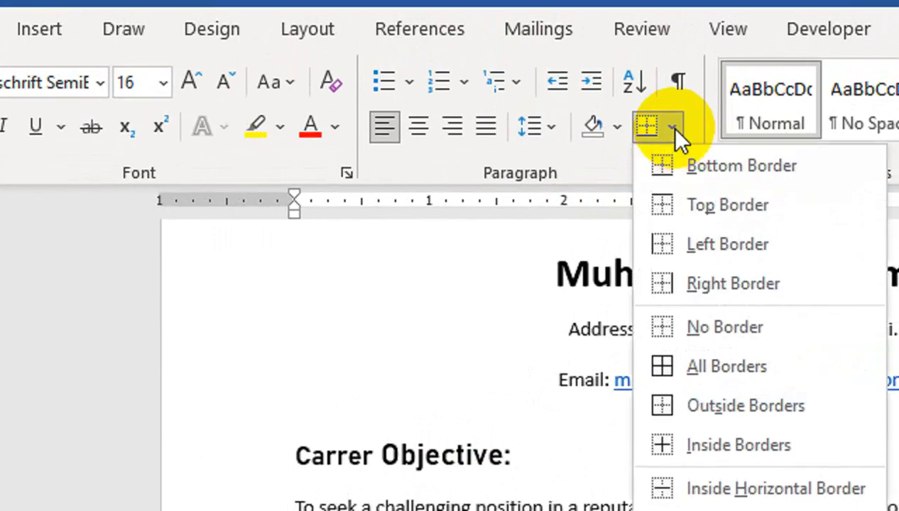
pyautogui.click(675, 172)
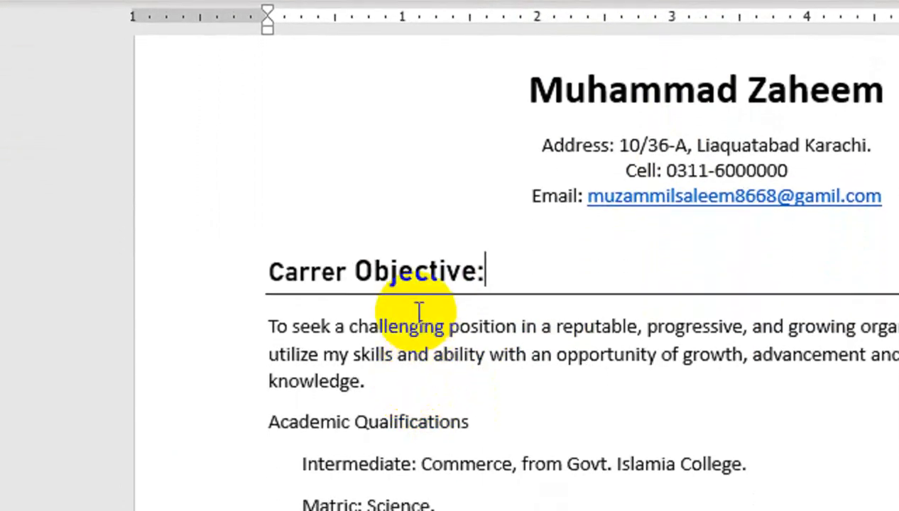
# - Try to copy the formatting of the "Carrer Objective:" heading to the "Academic Qualifications" heading, then undo the misapplied formatting
pyautogui.click(241, 235)
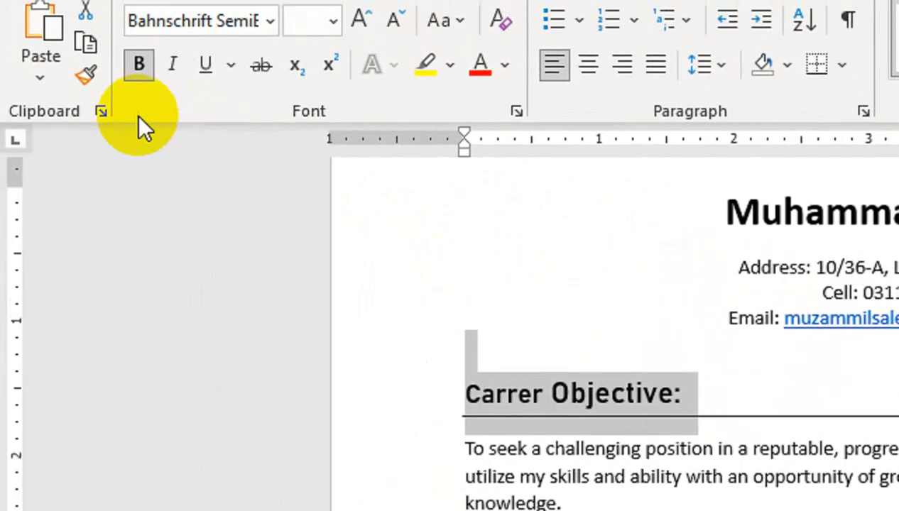
pyautogui.click(88, 76)
pyautogui.moveTo(628, 277); pyautogui.dragTo(387, 263)
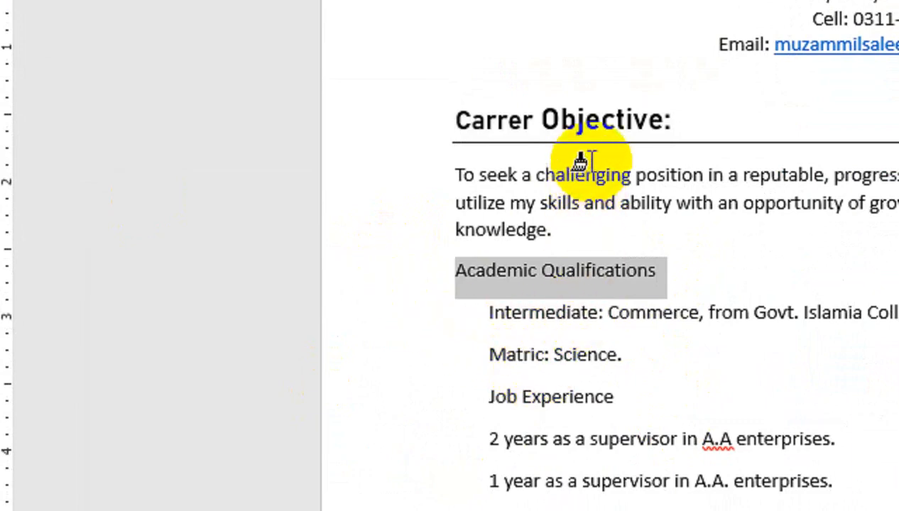
pyautogui.click(645, 109)
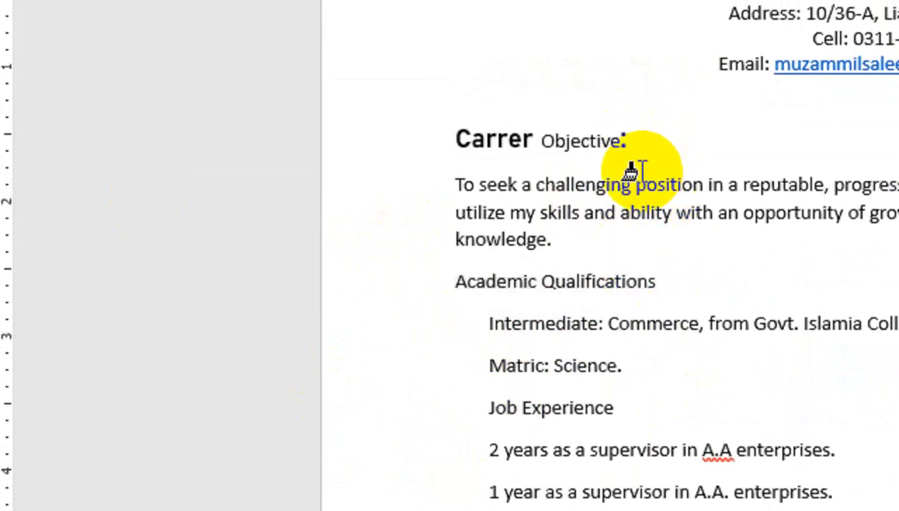
pyautogui.hotkey('ctrl', 'z')
# - Copy the formatting of the "Carrer Objective:" heading to the "Academic Qualifications" and "Job Experience" headings with Format Painter
pyautogui.moveTo(675, 133); pyautogui.dragTo(419, 99)
pyautogui.moveTo(419, 140); pyautogui.dragTo(452, 177)
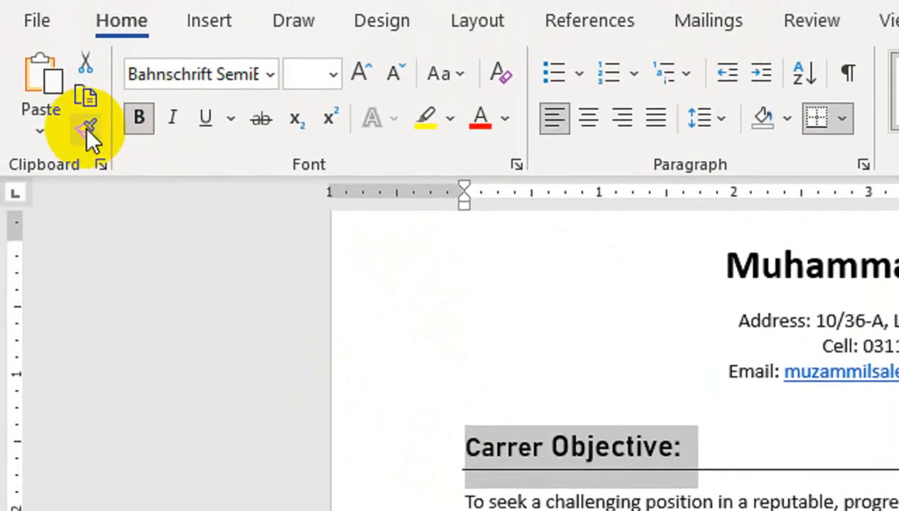
pyautogui.click(88, 134)
pyautogui.moveTo(568, 151); pyautogui.dragTo(340, 156)
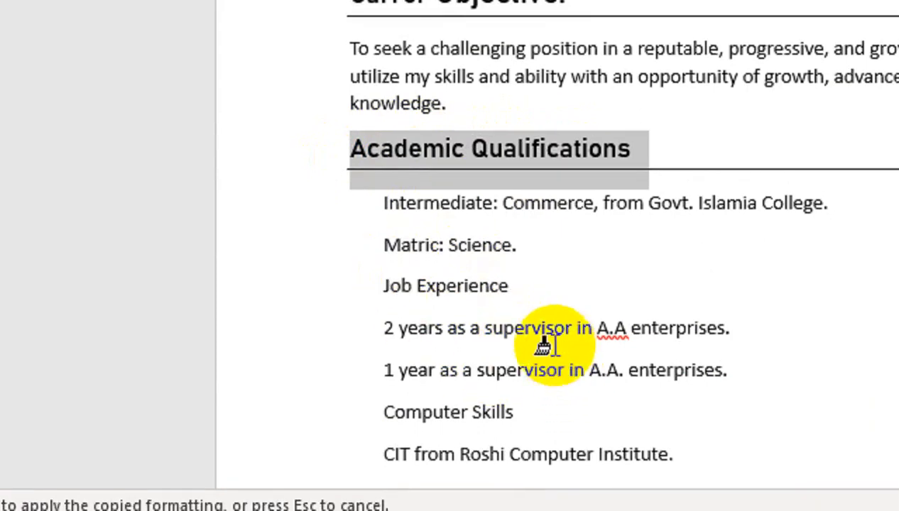
pyautogui.moveTo(515, 291); pyautogui.dragTo(352, 288)
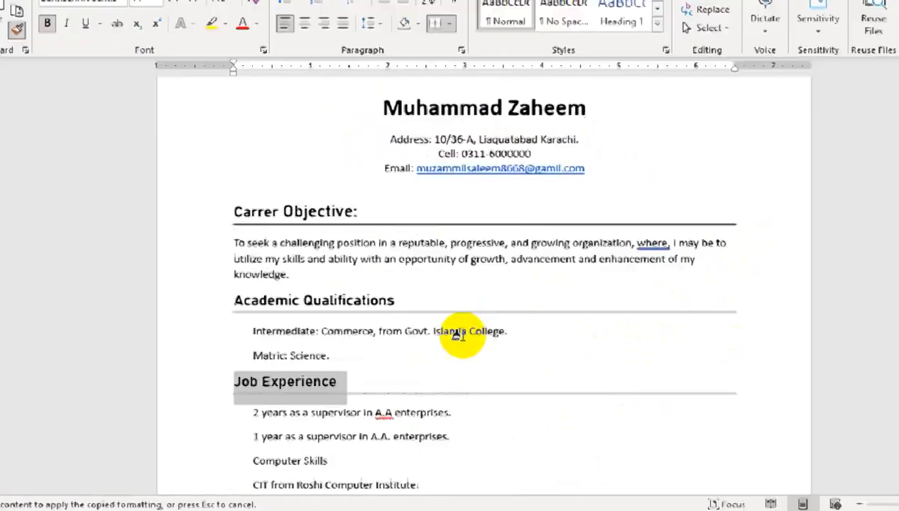
# - Apply the copied heading formatting to "Computer Skills", "Language", "Personal informational" and "Reference", and end the format copying
pyautogui.moveTo(885, 247); pyautogui.dragTo(889, 206)
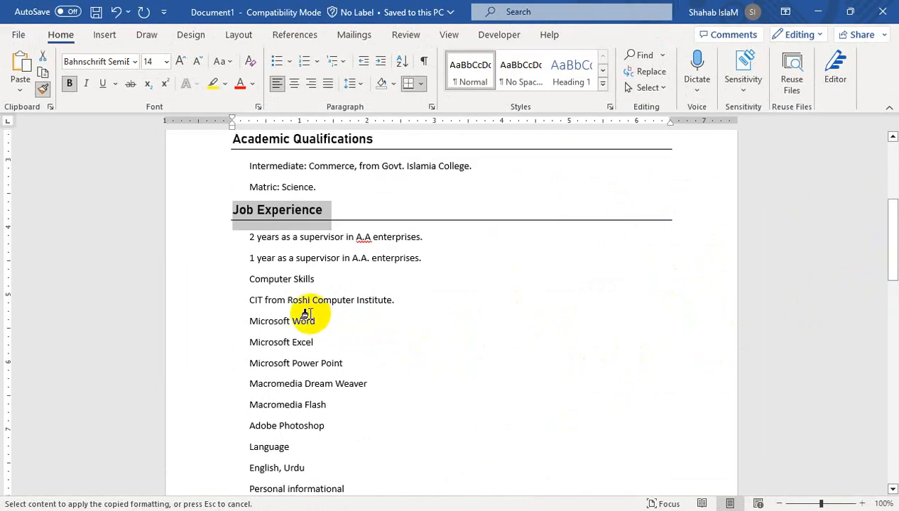
pyautogui.moveTo(316, 282); pyautogui.dragTo(245, 279)
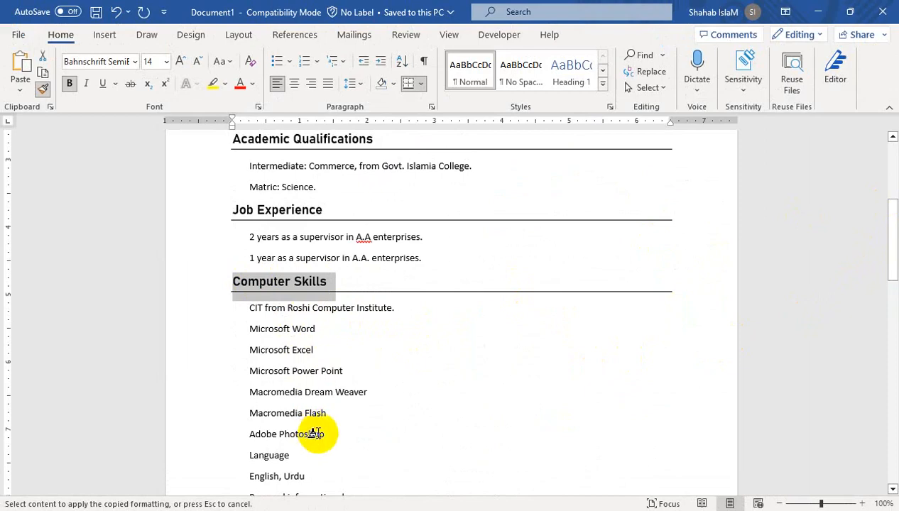
pyautogui.moveTo(298, 449)
pyautogui.mouseDown()
pyautogui.moveTo(190, 435)
pyautogui.moveTo(199, 469)
pyautogui.mouseUp()
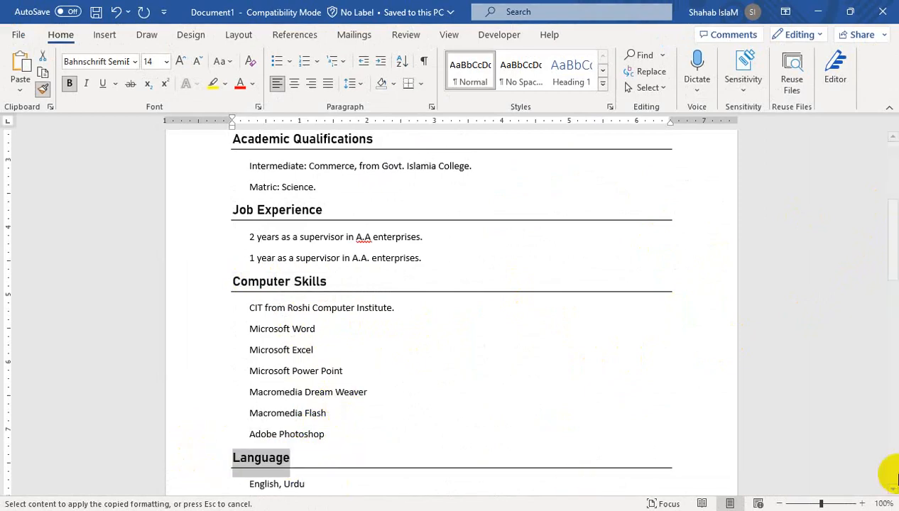
pyautogui.click(893, 301)
pyautogui.moveTo(242, 151); pyautogui.dragTo(359, 150)
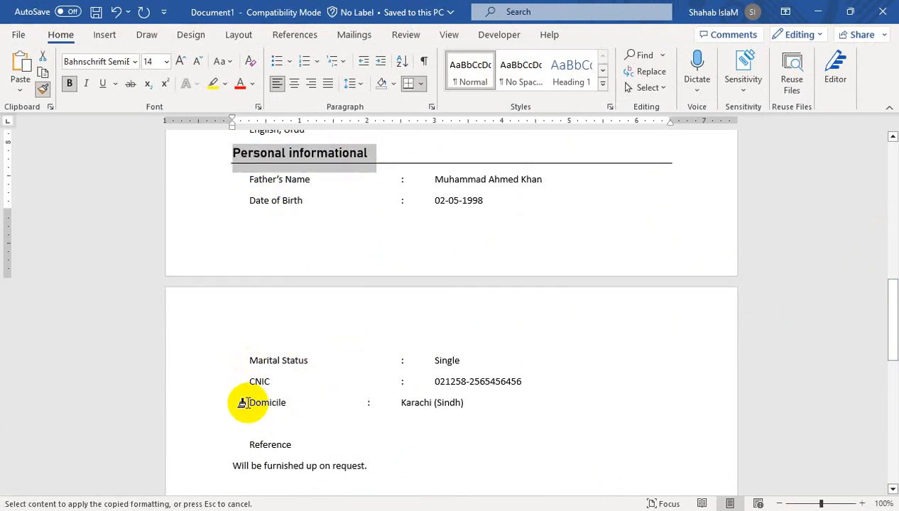
pyautogui.moveTo(243, 445)
pyautogui.mouseDown()
pyautogui.moveTo(246, 435)
pyautogui.moveTo(264, 455)
pyautogui.mouseUp()
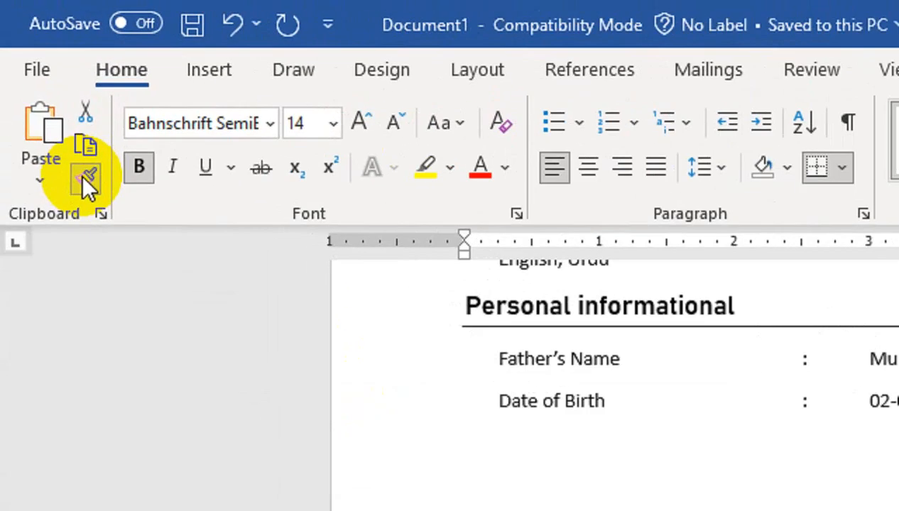
pyautogui.click(43, 90)
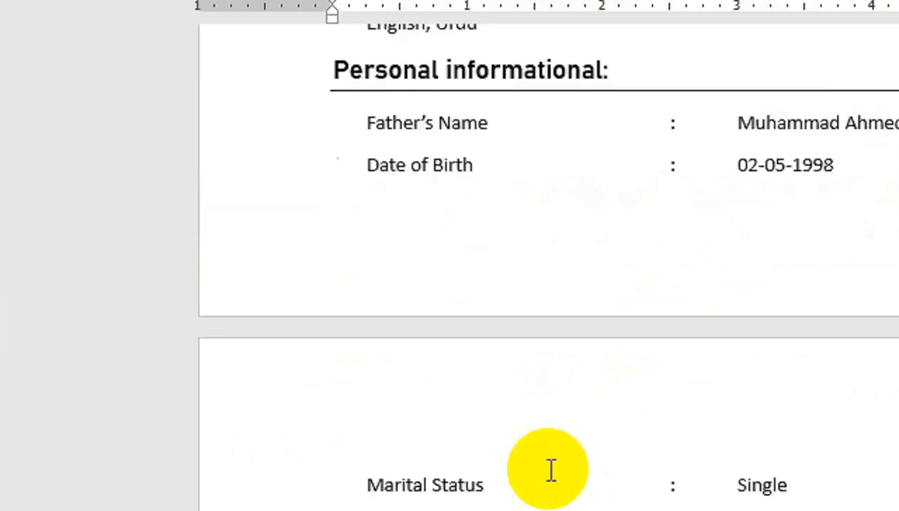
# - Add a colon to the end of the "Reference", "Academic Qualifications" and "Job Experience" headings
pyautogui.click(496, 387)
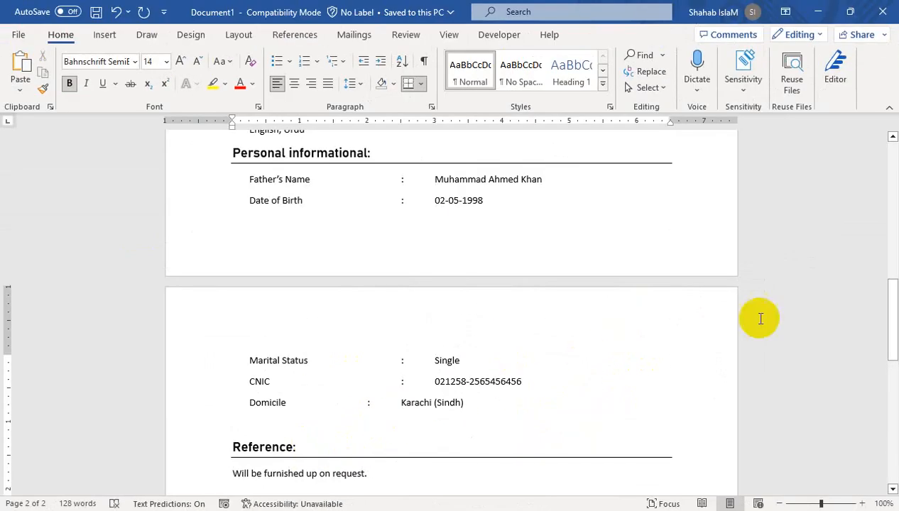
pyautogui.scroll(-10, 892, 386)
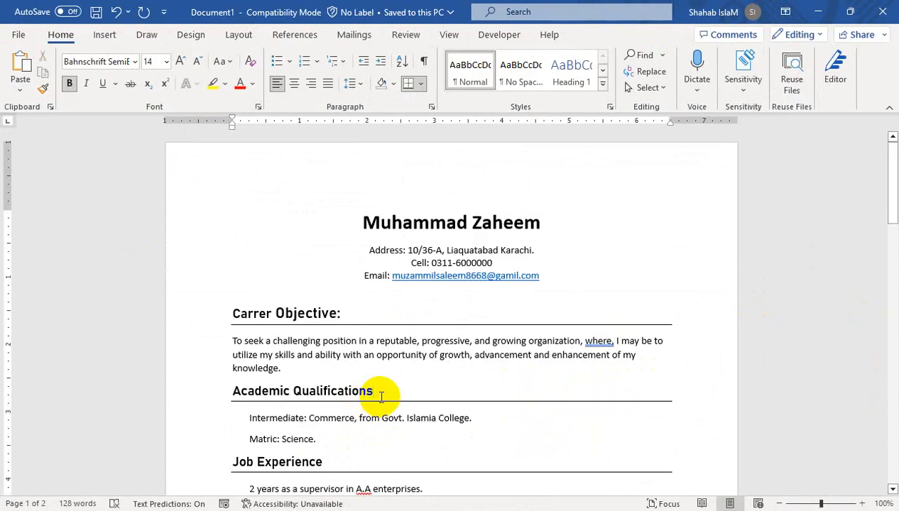
pyautogui.click(381, 397)
pyautogui.write(':')
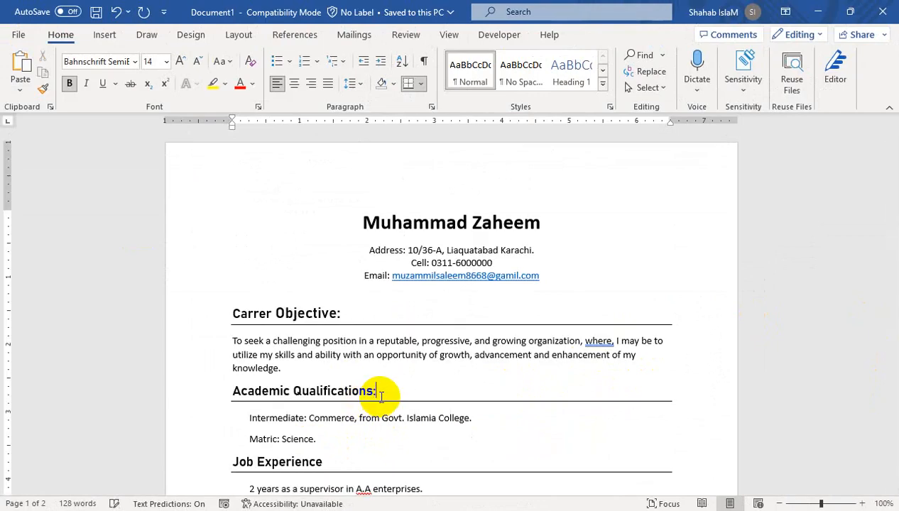
pyautogui.click(339, 458)
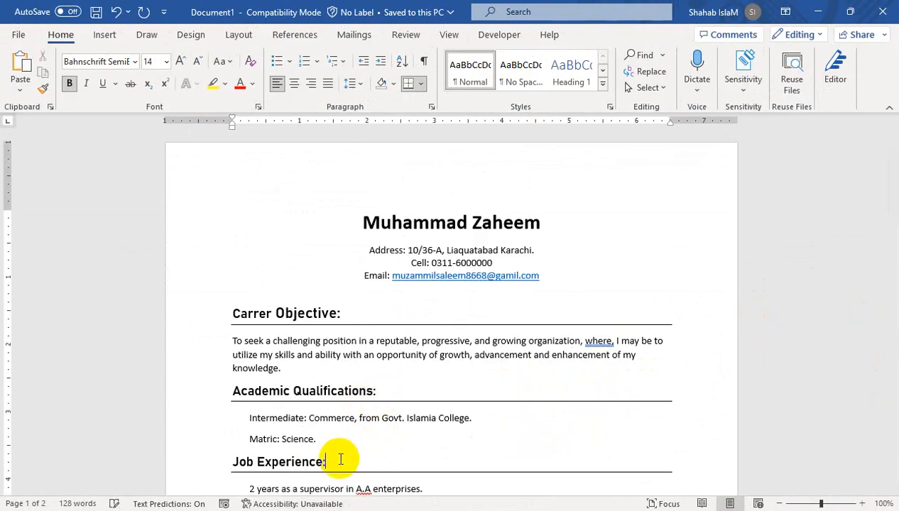
# - Add a colon to the end of the "Computer Skills" and "Language" headings
pyautogui.press('Down')
pyautogui.press('Down')
pyautogui.press('Down')
pyautogui.press('Down')
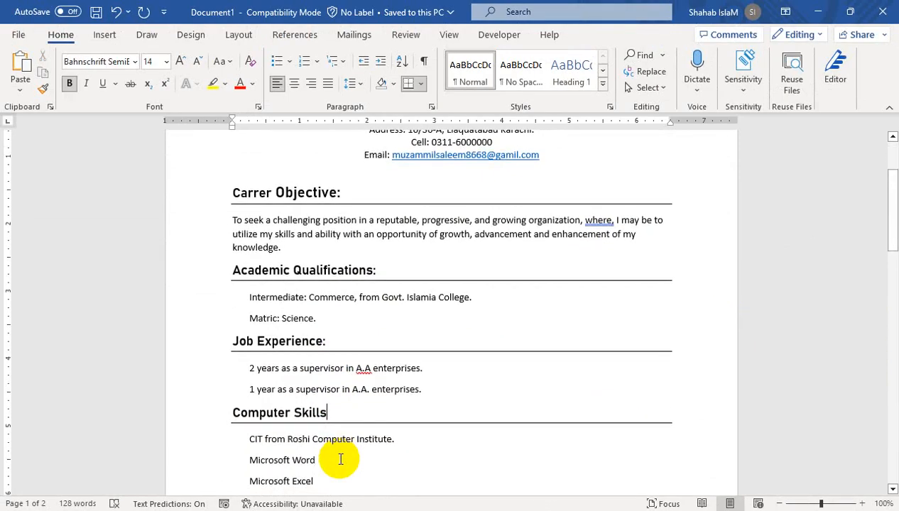
pyautogui.press('Down')
pyautogui.press('Down')
pyautogui.press('Down')
pyautogui.press('Down')
pyautogui.press('Down')
pyautogui.press('Down')
pyautogui.press('Down')
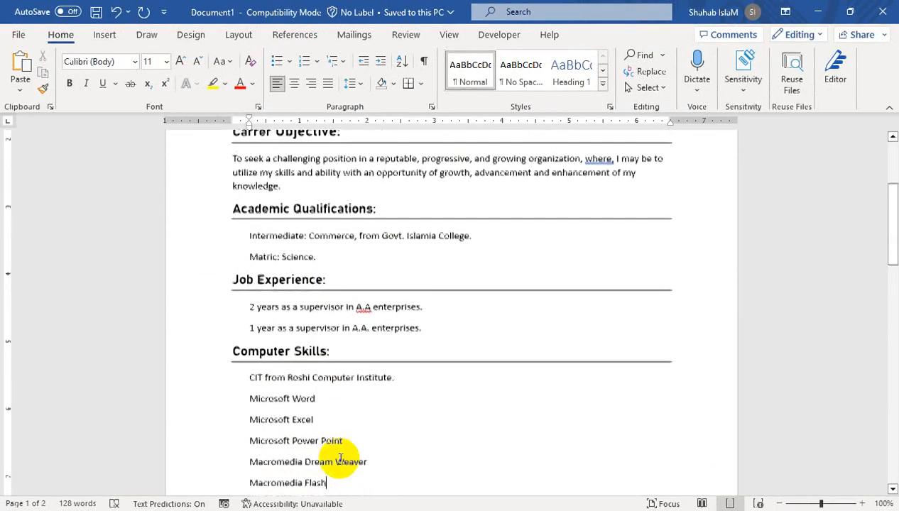
pyautogui.press('Up')
pyautogui.press('Up')
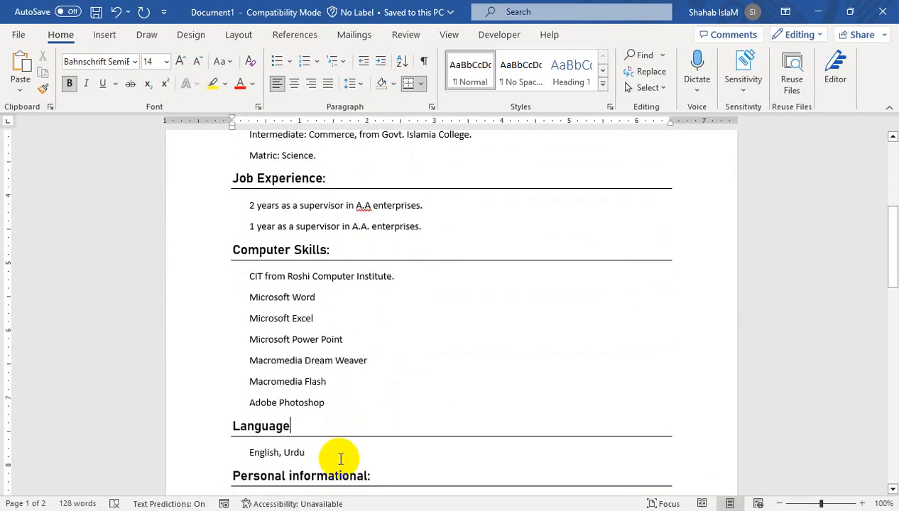
pyautogui.write(':')
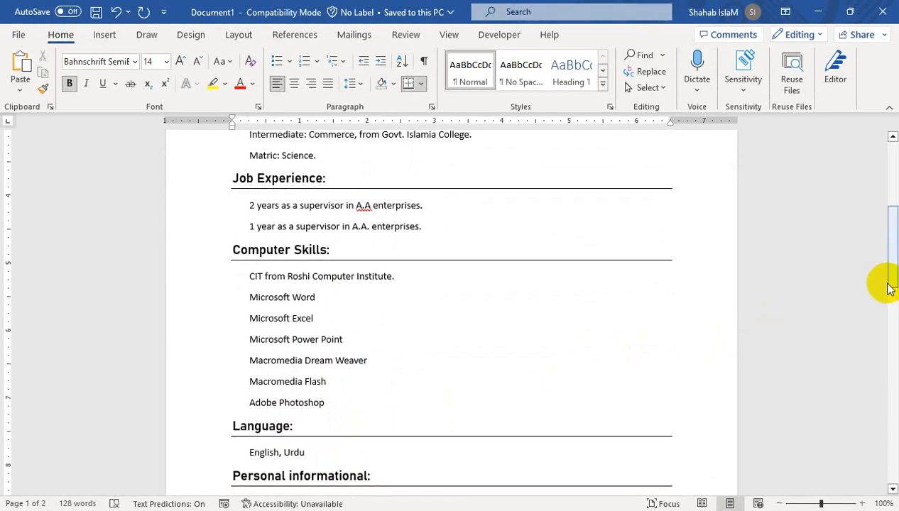
# - Apply the No Spacing style to the name, address, cell and email lines and center them again
pyautogui.hotkey('ctrl', 'Home')
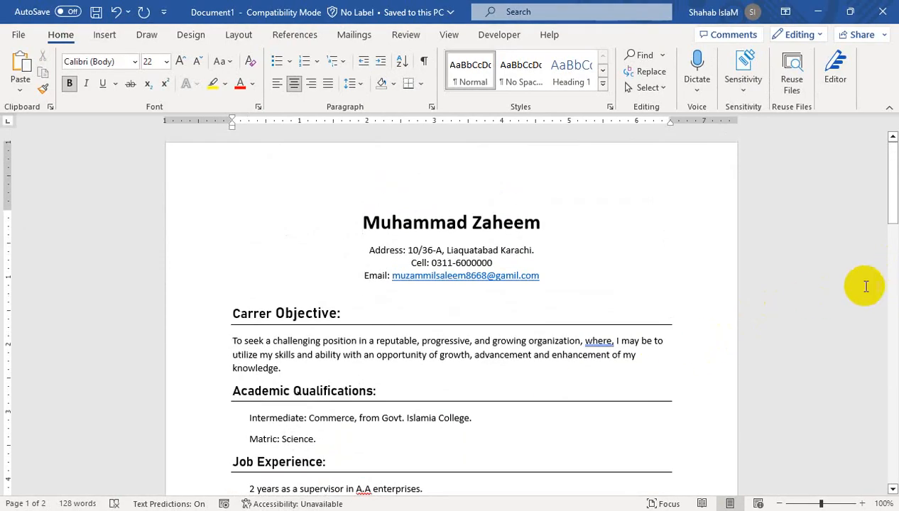
pyautogui.moveTo(362, 222); pyautogui.dragTo(547, 272)
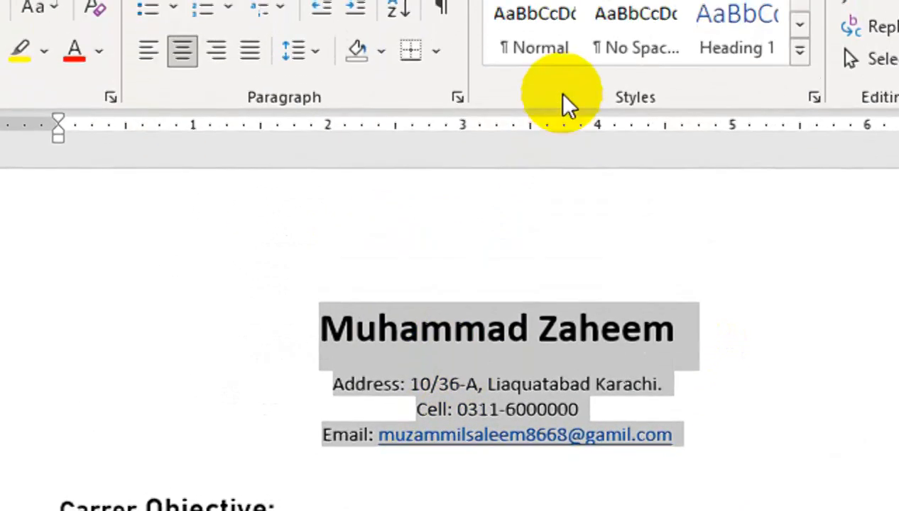
pyautogui.click(615, 129)
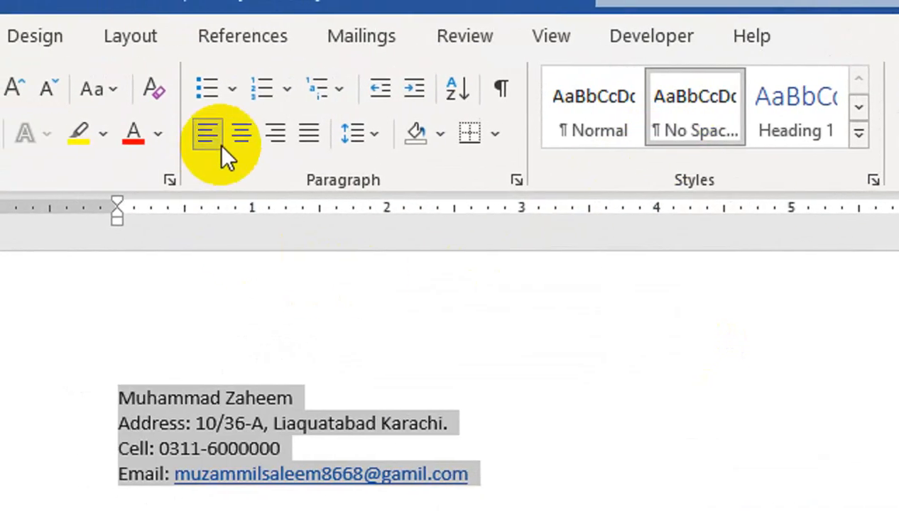
pyautogui.click(182, 133)
# - Make the name line at the top of the resume bold and set its font size to 22 points
pyautogui.click(477, 398)
pyautogui.moveTo(649, 381); pyautogui.dragTo(472, 373)
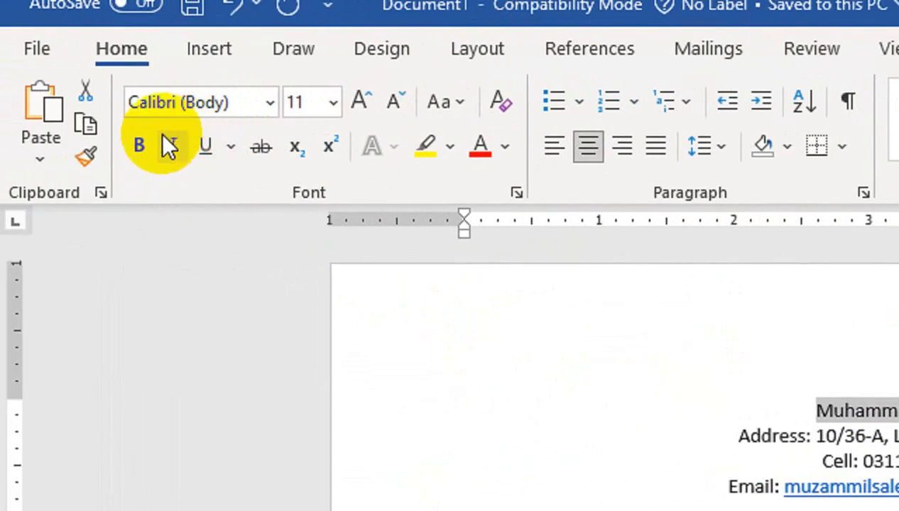
pyautogui.click(140, 148)
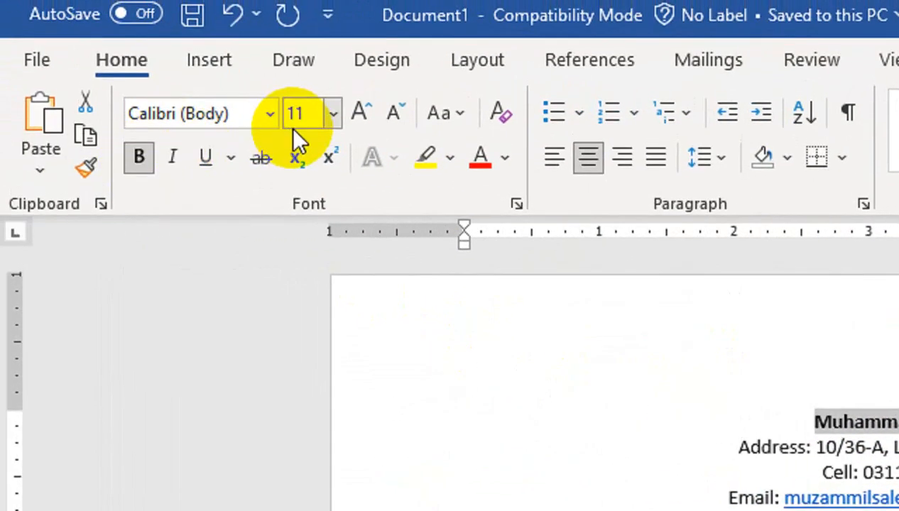
pyautogui.click(360, 106)
pyautogui.click(360, 106)
pyautogui.click(360, 106)
pyautogui.click(360, 107)
pyautogui.click(360, 106)
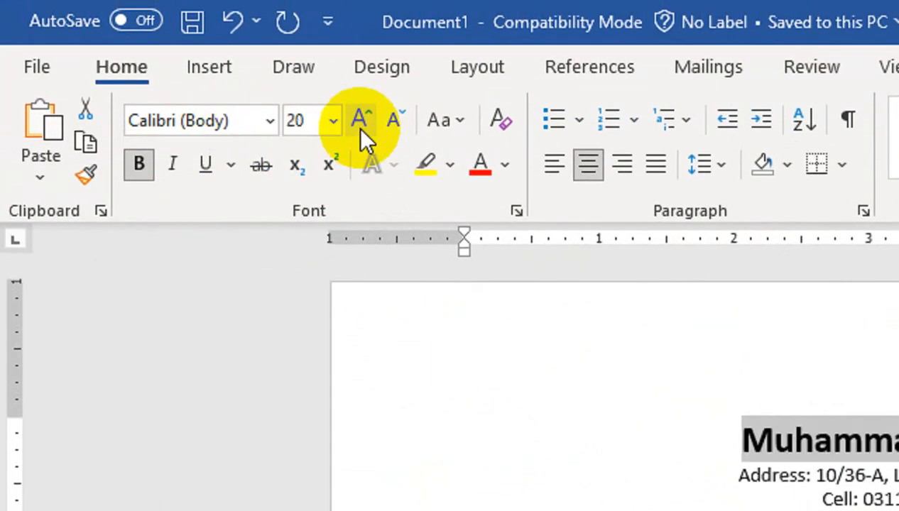
pyautogui.click(359, 126)
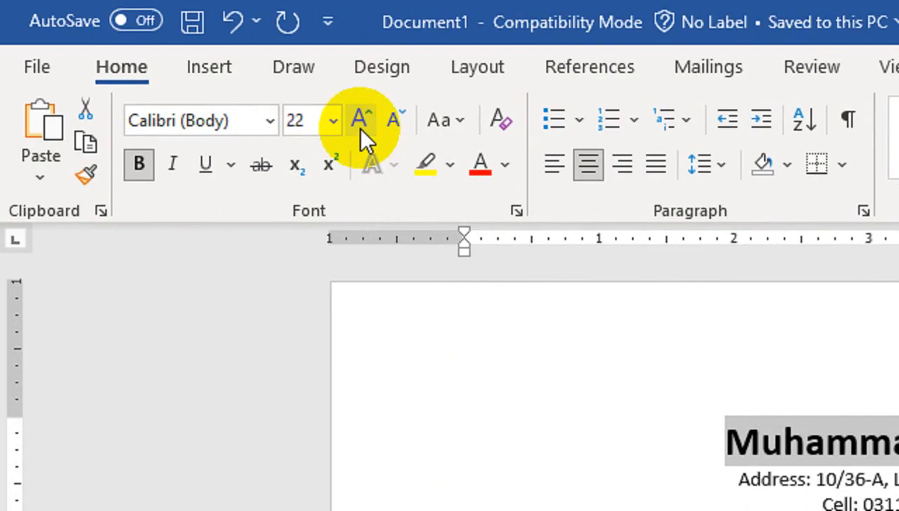
pyautogui.click(359, 126)
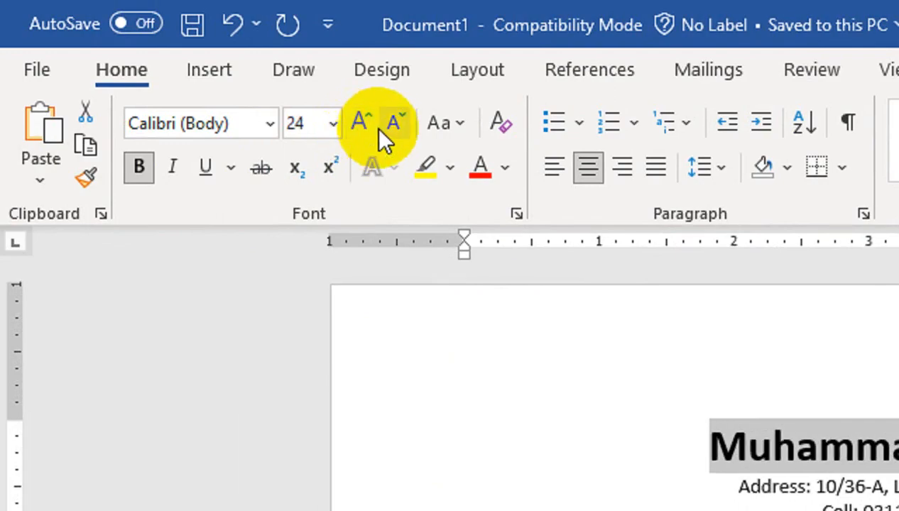
pyautogui.click(387, 127)
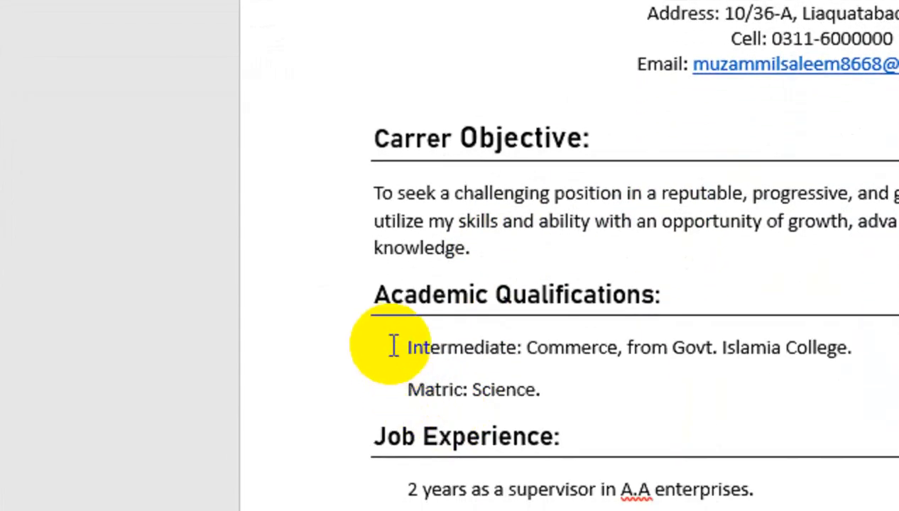
# - Apply the four-diamond bullet style to the Intermediate and Matric lines under "Academic Qualifications"
pyautogui.moveTo(405, 444); pyautogui.dragTo(551, 489)
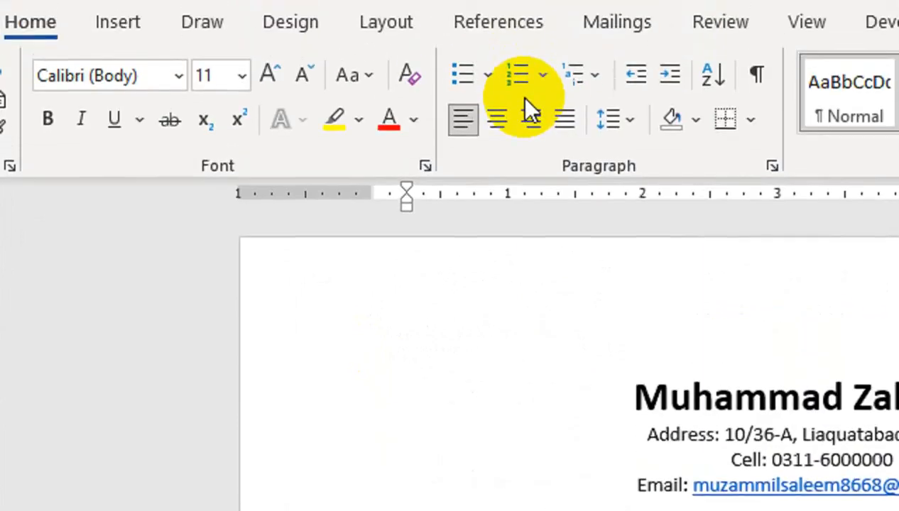
pyautogui.click(488, 75)
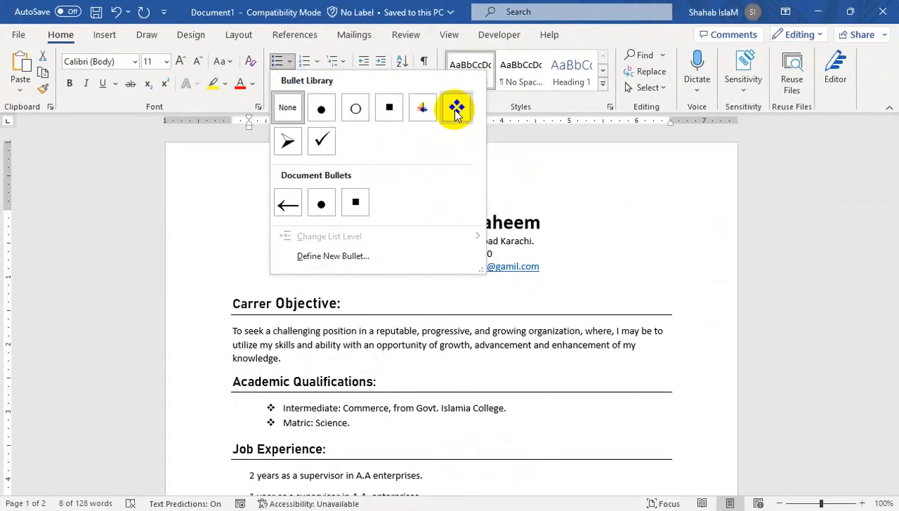
pyautogui.click(455, 108)
# - Apply the same four-diamond bullets to the two supervisor lines under "Job Experience"
pyautogui.moveTo(894, 179); pyautogui.dragTo(894, 217)
pyautogui.moveTo(246, 291); pyautogui.dragTo(426, 316)
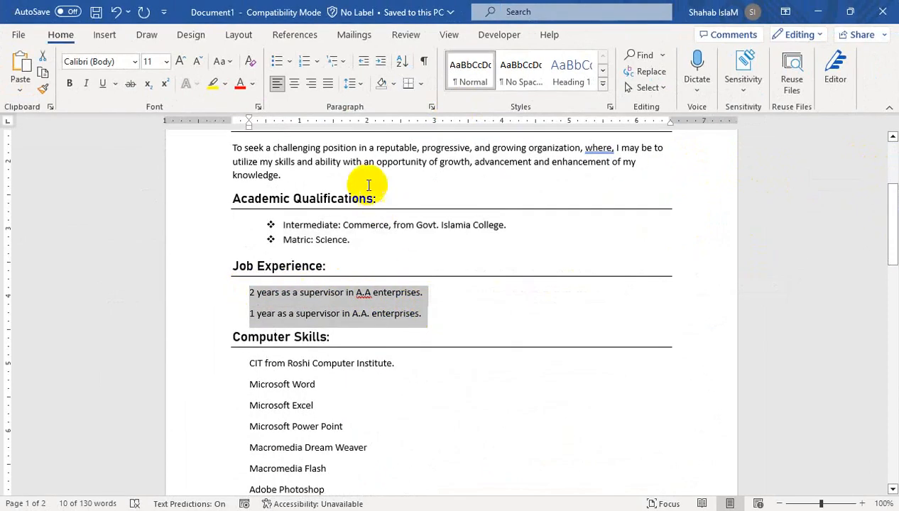
pyautogui.click(281, 63)
# - Add four-diamond bullets to all entries under "Computer Skills", from the CIT line to Adobe Photoshop
pyautogui.moveTo(252, 356); pyautogui.dragTo(333, 451)
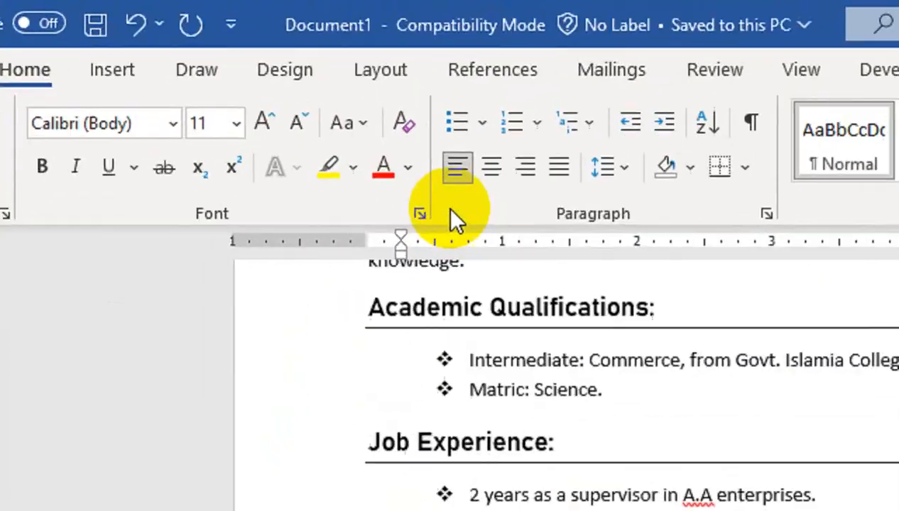
pyautogui.click(457, 123)
pyautogui.click(401, 400)
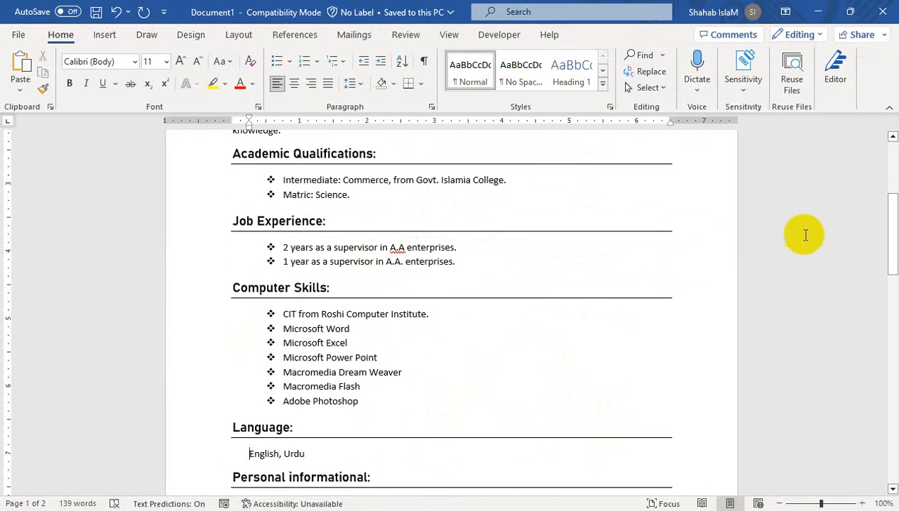
# - Apply the left-arrow bullet to the personal information rows, from Father's Name to Domicile
pyautogui.moveTo(888, 268); pyautogui.dragTo(890, 308)
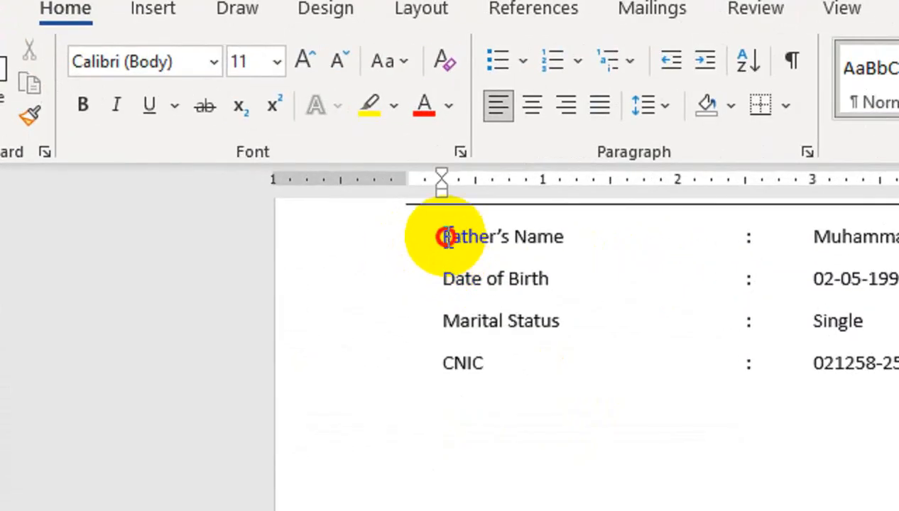
pyautogui.moveTo(446, 237); pyautogui.dragTo(804, 510)
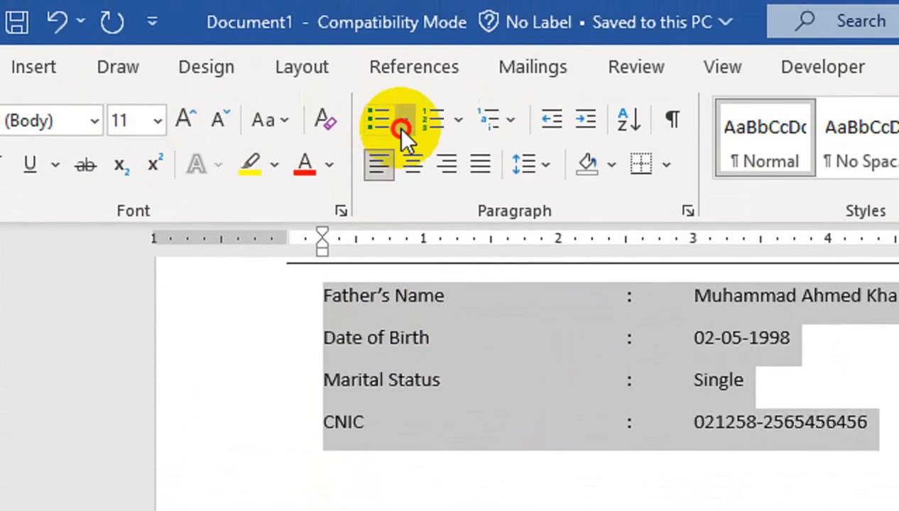
pyautogui.click(402, 125)
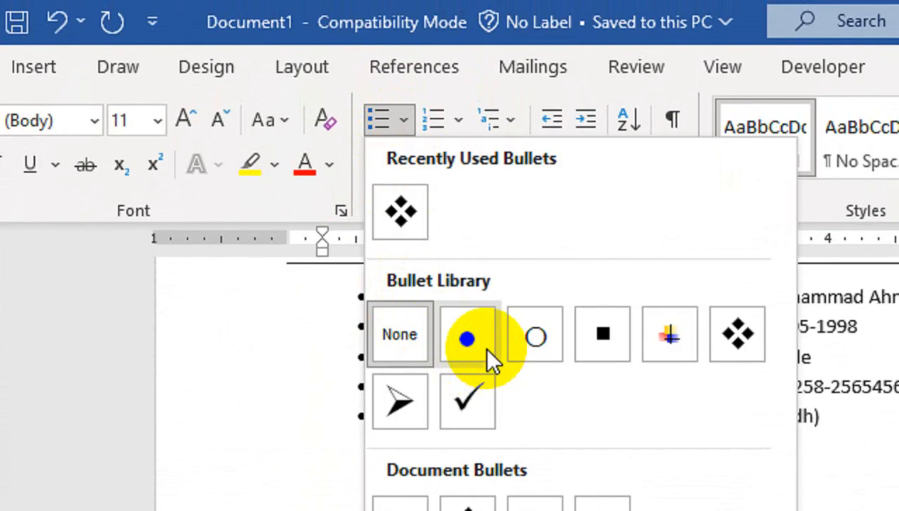
pyautogui.click(414, 392)
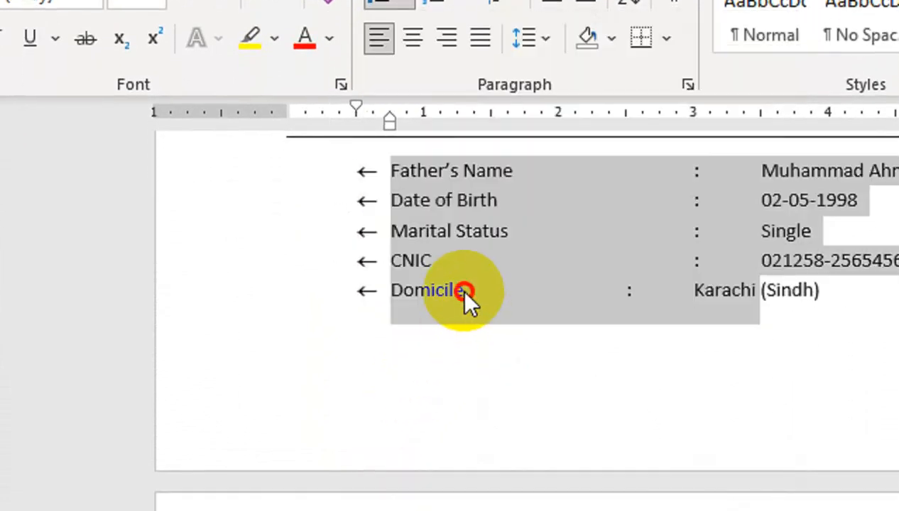
pyautogui.click(459, 288)
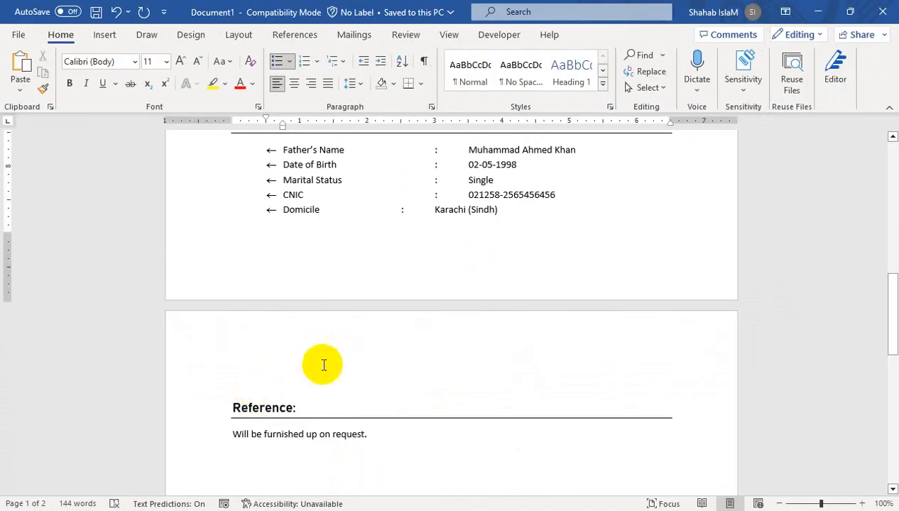
# - Align the Domicile row's colon and value with the rows above it by using a tab before the colon
pyautogui.moveTo(892, 288); pyautogui.dragTo(891, 236)
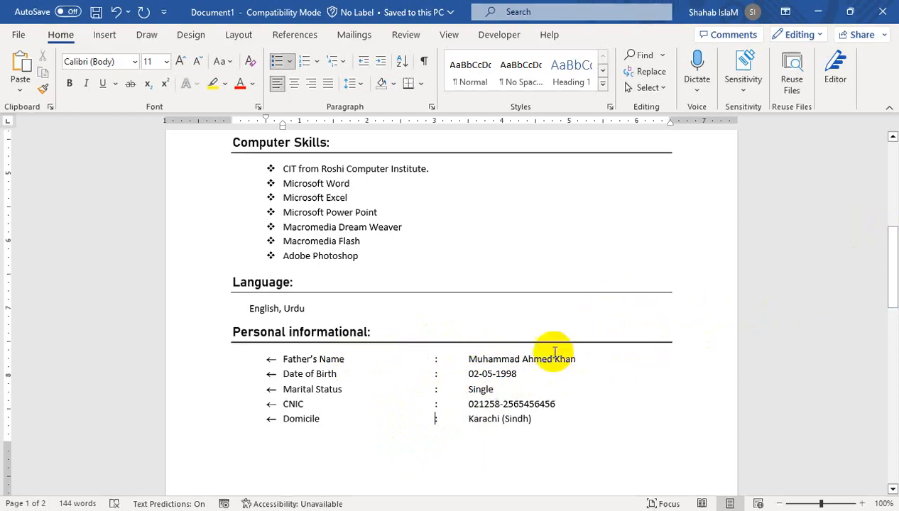
pyautogui.press('Tab')
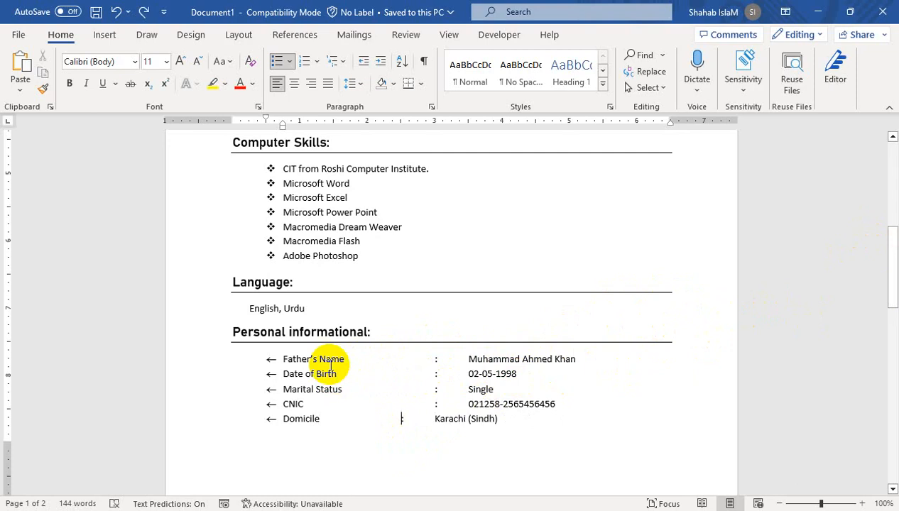
pyautogui.hotkey('ctrl', 'z')
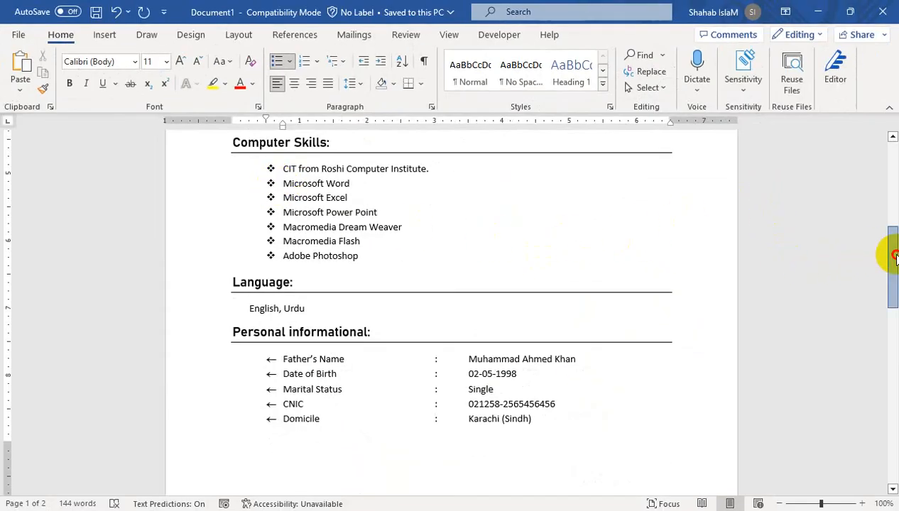
pyautogui.moveTo(892, 251); pyautogui.dragTo(889, 161)
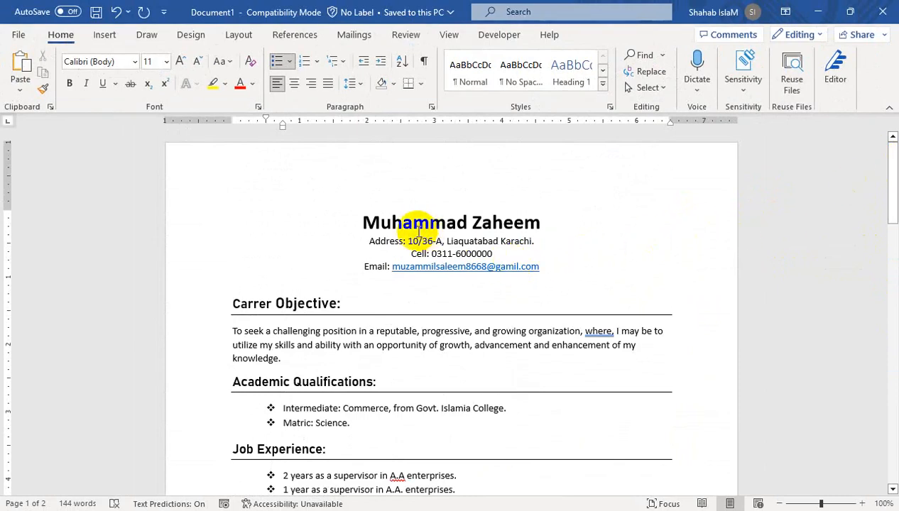
pyautogui.click(364, 222)
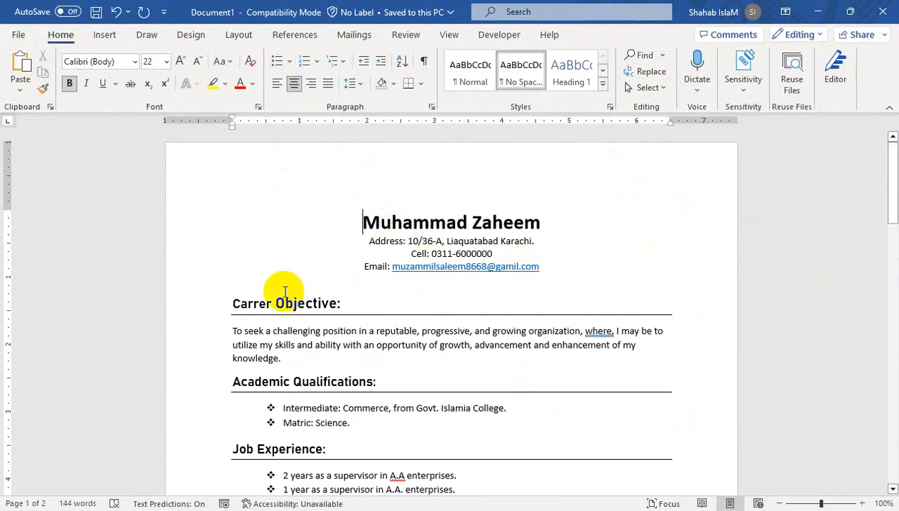
pyautogui.click(282, 287)
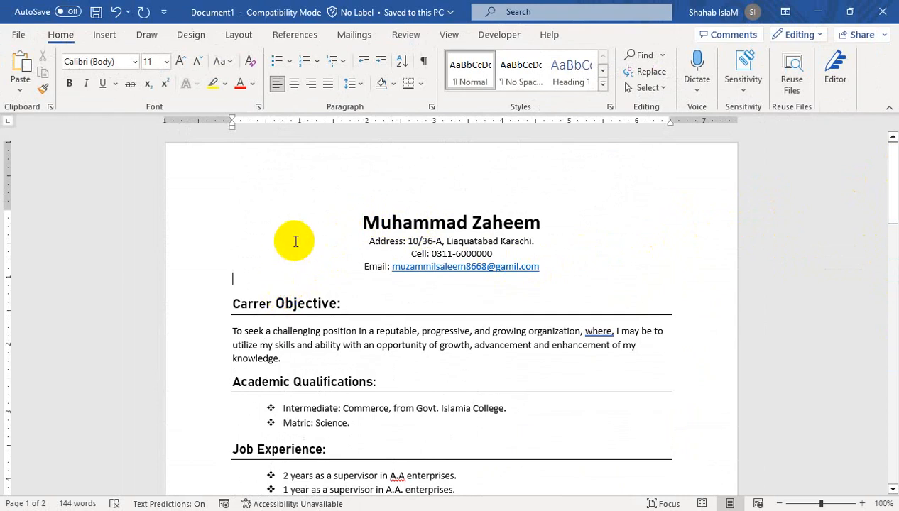
pyautogui.click(382, 198)
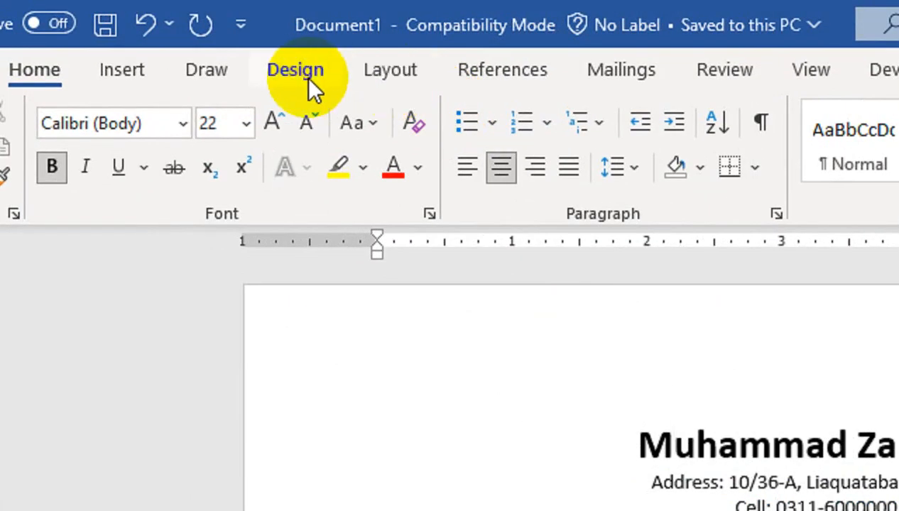
# - Set a custom top page margin of 0.6" for the whole document
pyautogui.click(193, 36)
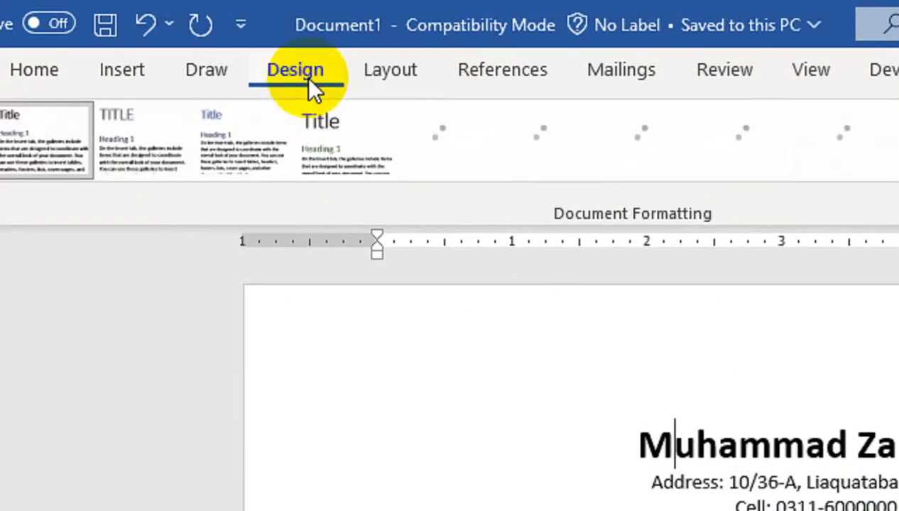
pyautogui.click(355, 65)
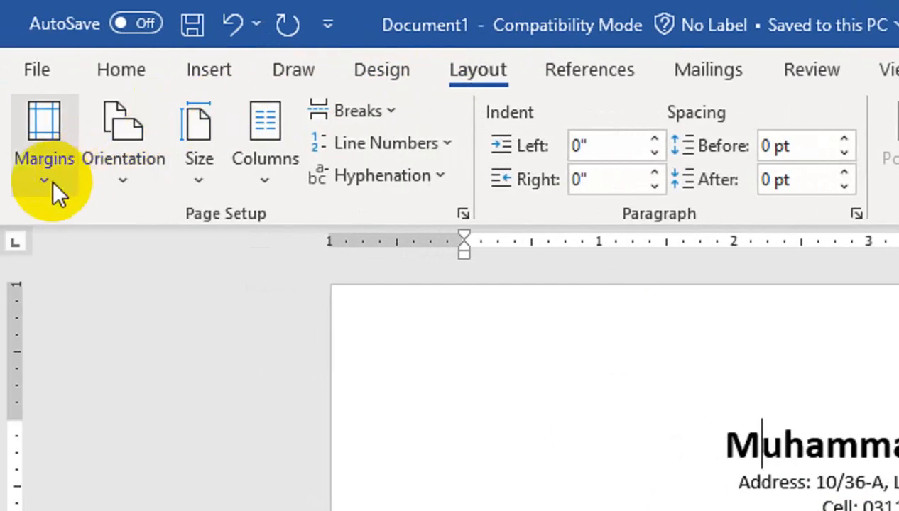
pyautogui.click(54, 193)
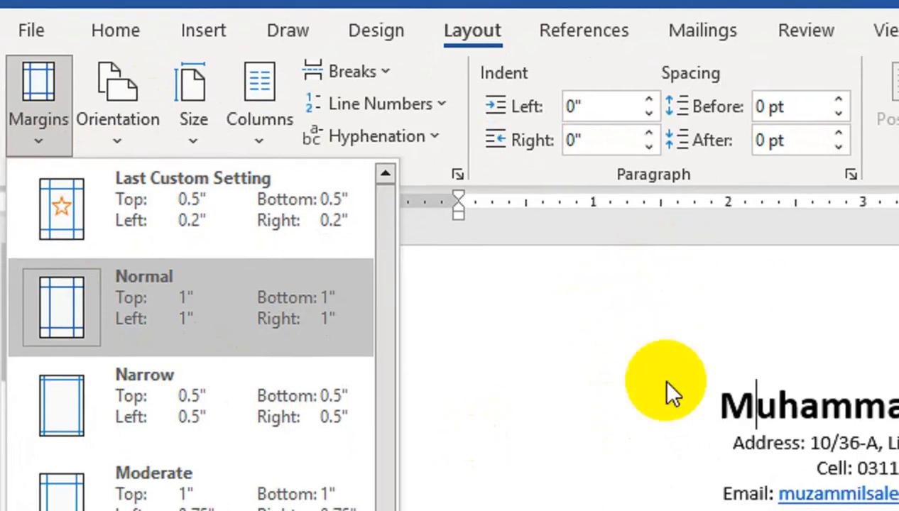
pyautogui.click(685, 359)
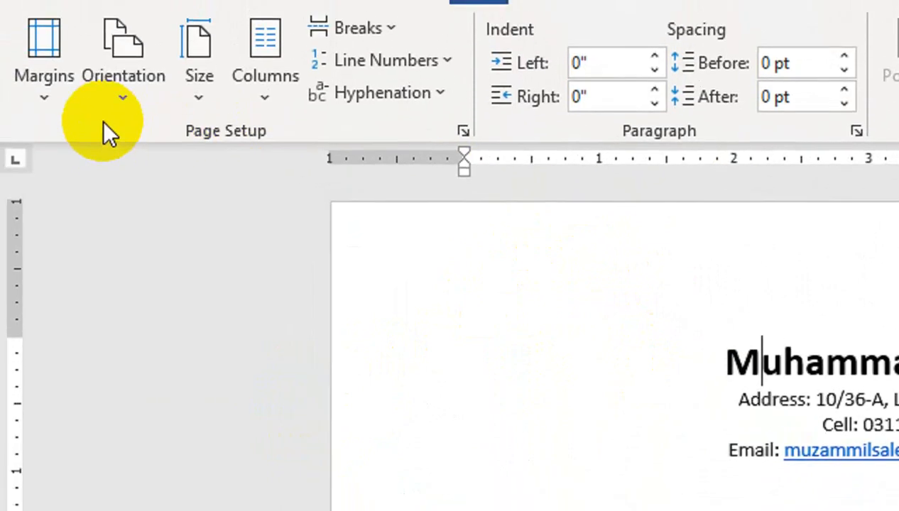
pyautogui.click(56, 130)
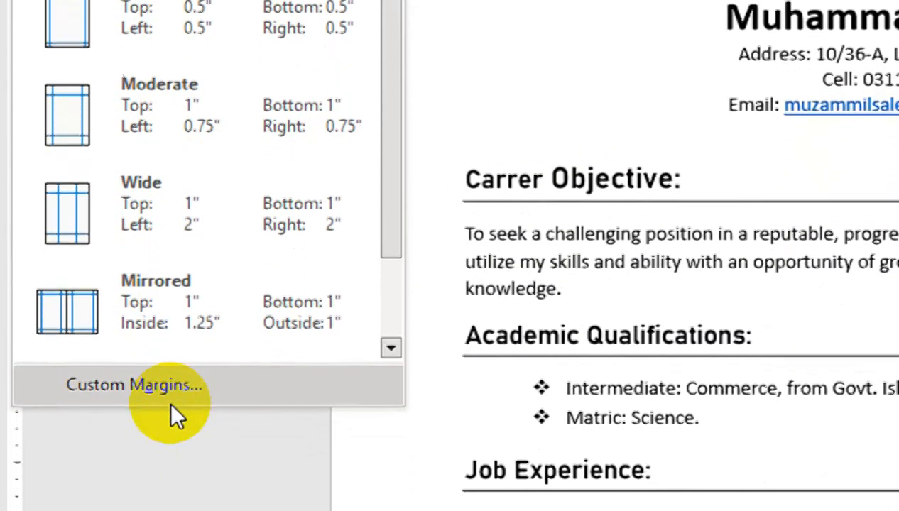
pyautogui.click(167, 392)
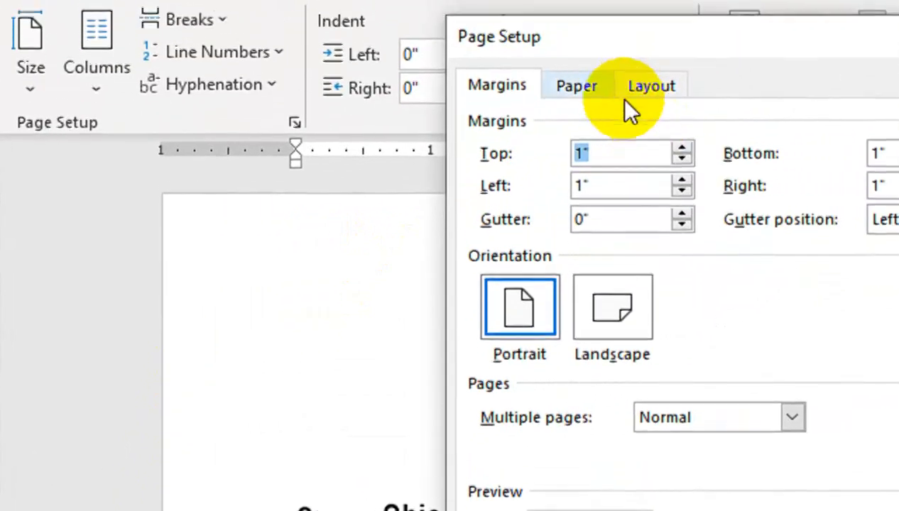
pyautogui.moveTo(571, 125); pyautogui.dragTo(702, 167)
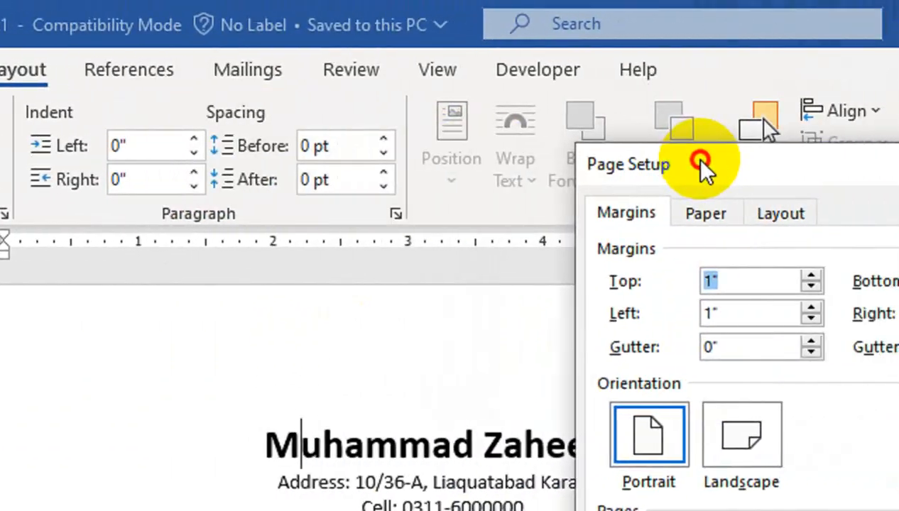
pyautogui.click(668, 286)
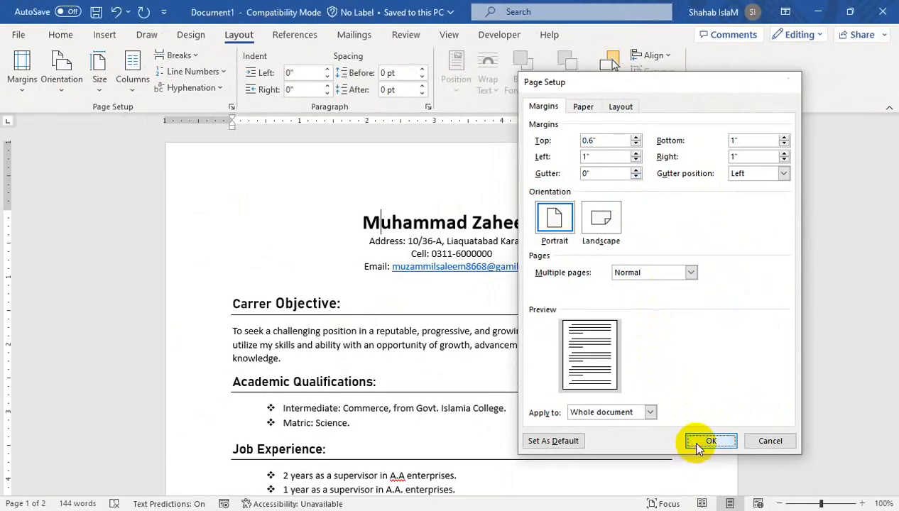
pyautogui.click(710, 441)
# - Set the document's bottom page margin to 0.7" in the custom margin settings
pyautogui.moveTo(889, 201); pyautogui.dragTo(892, 174)
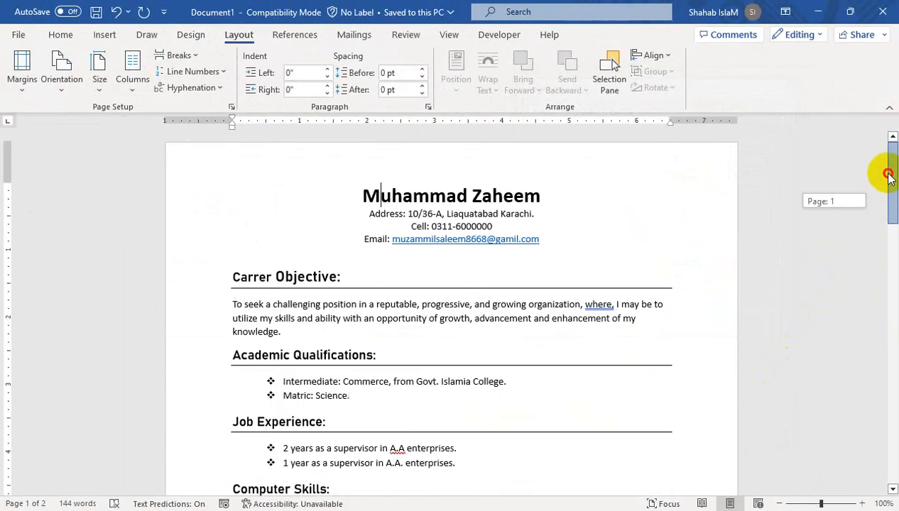
pyautogui.click(21, 85)
pyautogui.click(73, 406)
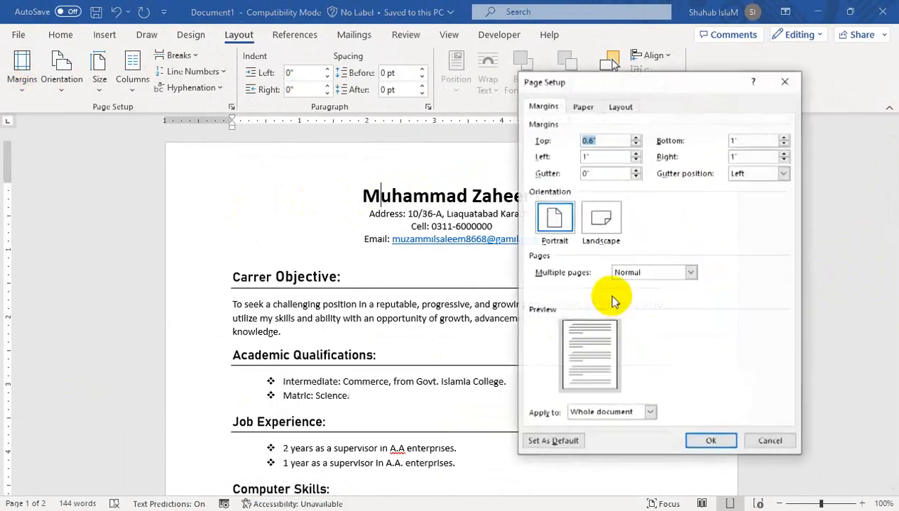
pyautogui.click(785, 144)
pyautogui.click(785, 144)
pyautogui.click(676, 140)
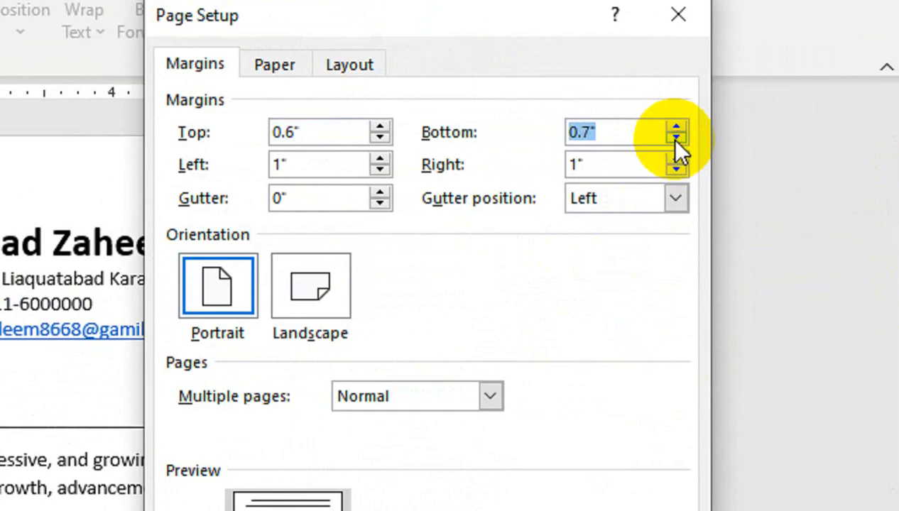
pyautogui.click(711, 441)
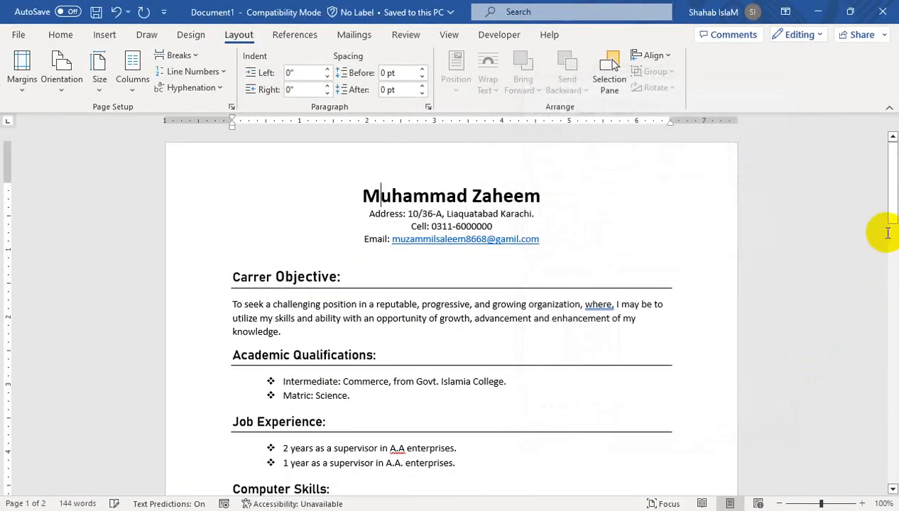
# - Delete the empty paragraph between the Domicile row and the "Reference" heading
pyautogui.moveTo(892, 181); pyautogui.dragTo(894, 297)
pyautogui.click(244, 271)
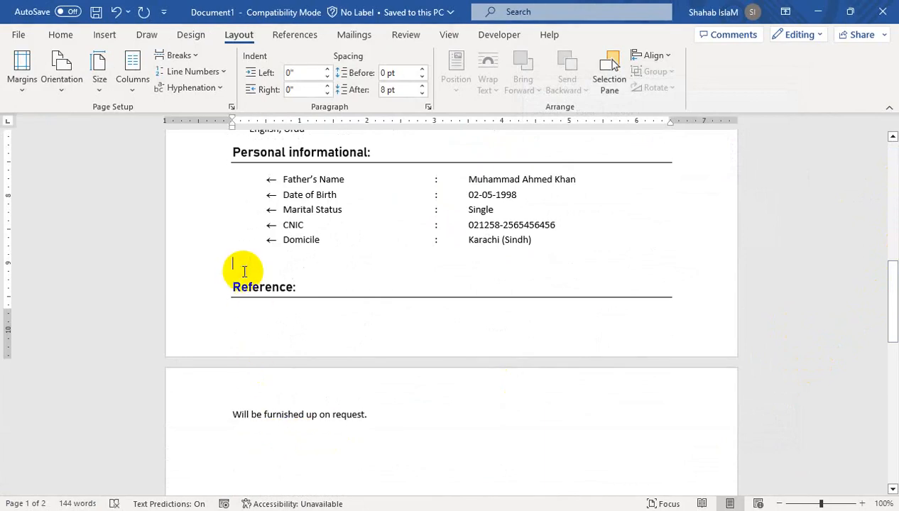
pyautogui.press('BackSpace')
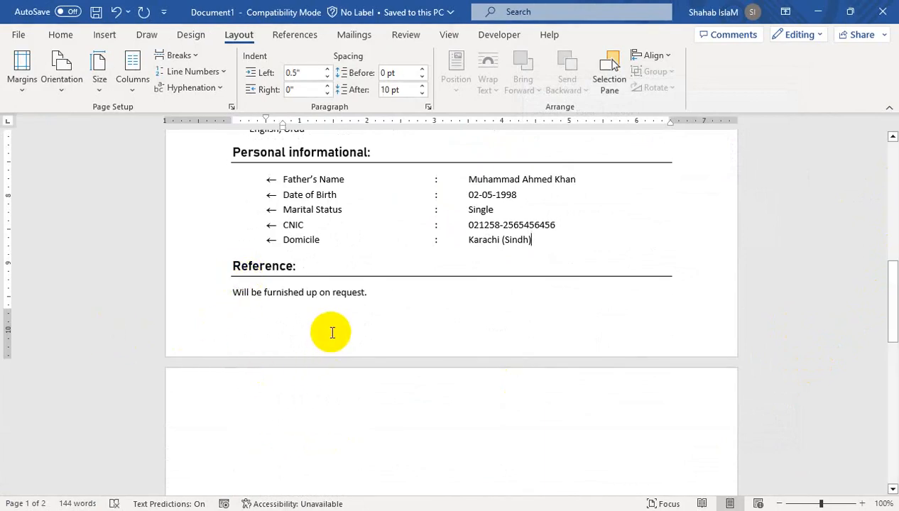
pyautogui.click(294, 421)
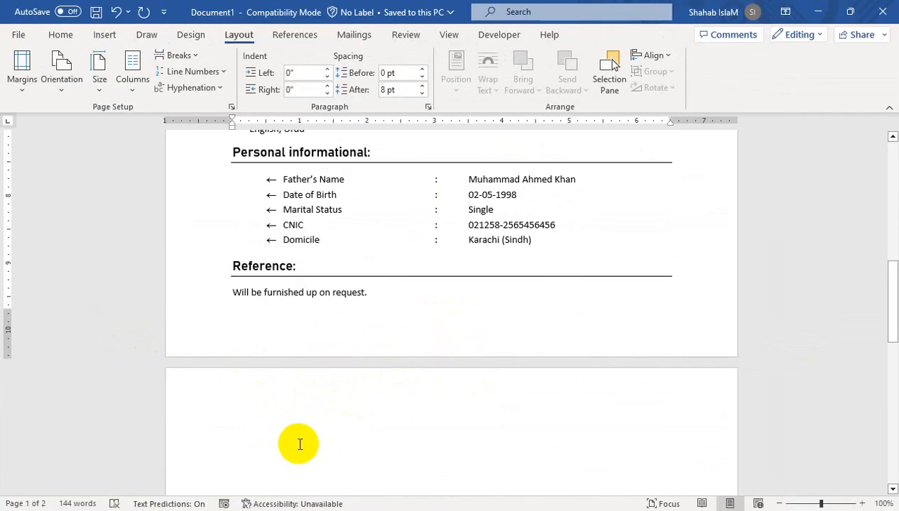
# - Open the print preview to check the finished resume's page layout
pyautogui.moveTo(893, 217); pyautogui.dragTo(894, 153)
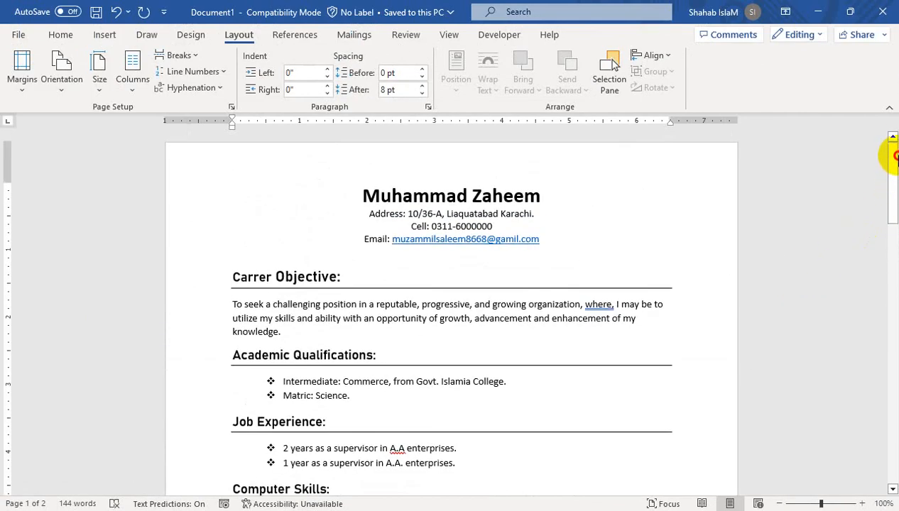
pyautogui.click(18, 34)
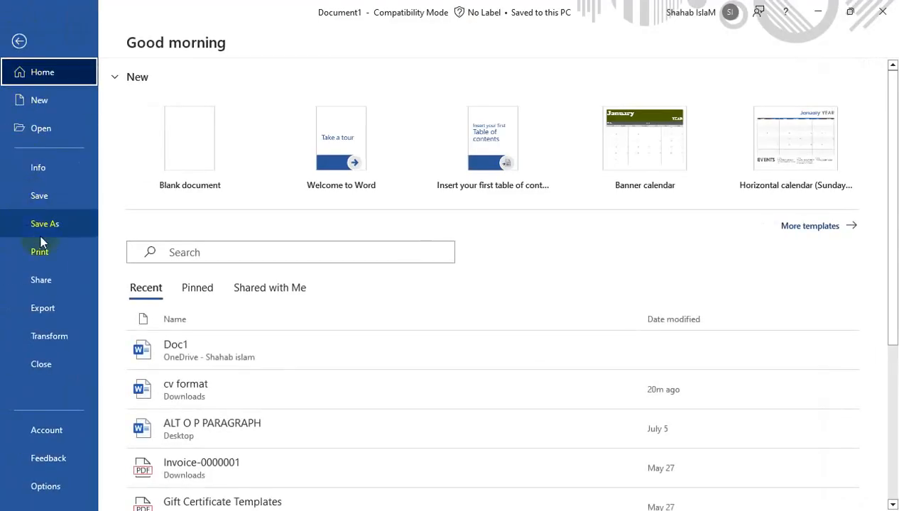
pyautogui.click(32, 252)
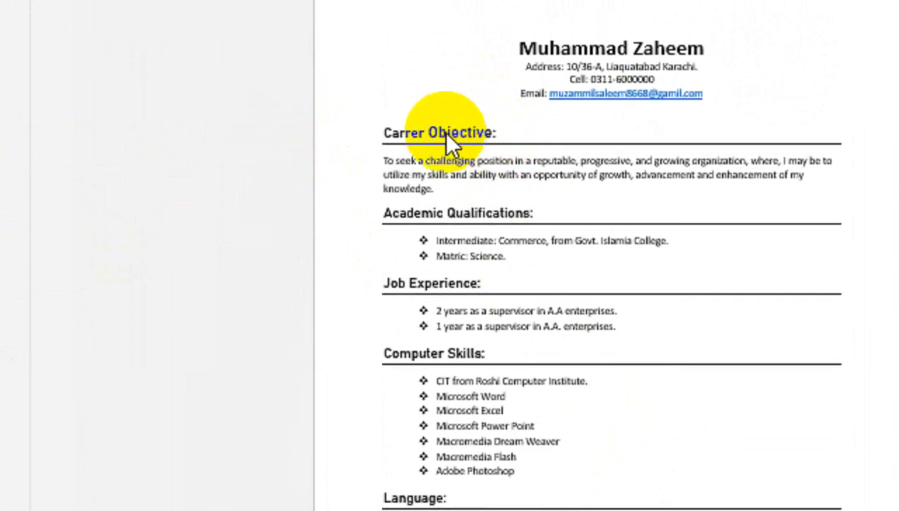
# - Review the whole resume in the print preview, from the name header down to the personal information section
pyautogui.scroll(-2, 517, 430)
pyautogui.scroll(-2, 517, 430)
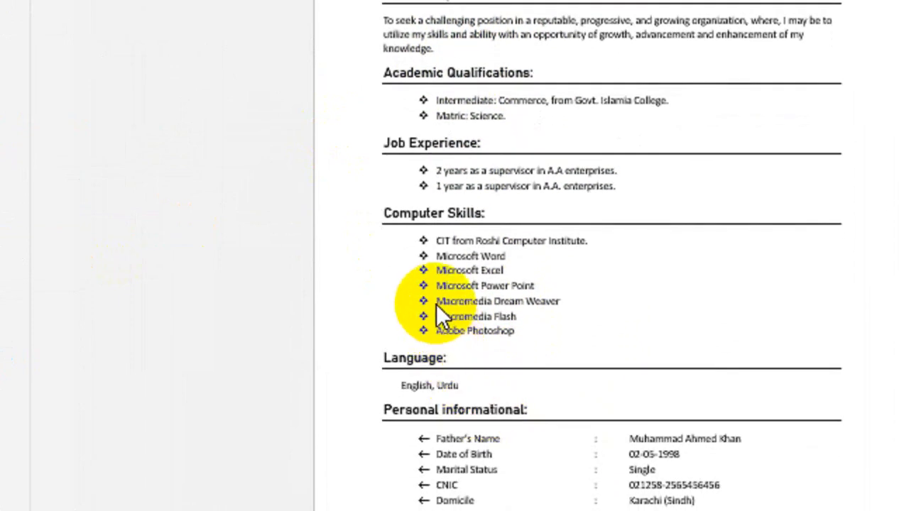
pyautogui.scroll(4, 440, 114)
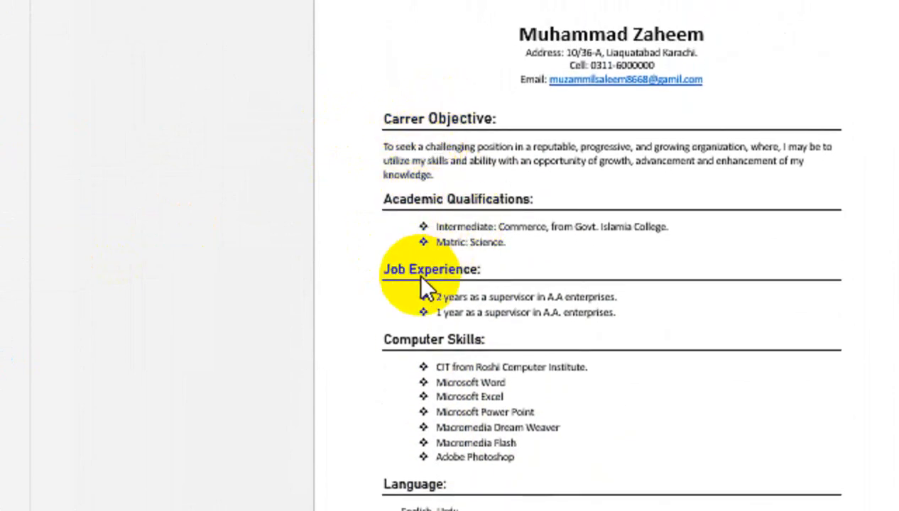
pyautogui.scroll(-5, 454, 384)
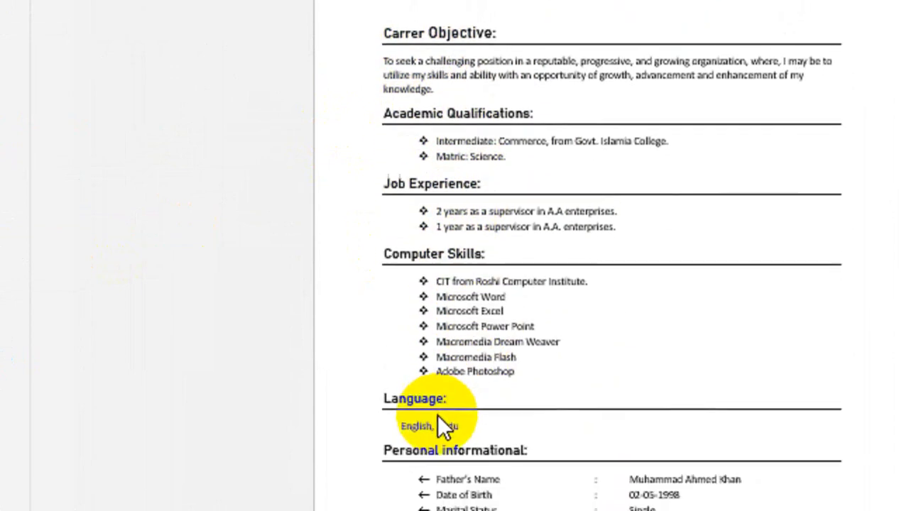
pyautogui.scroll(-4, 438, 408)
pyautogui.scroll(11, 417, 377)
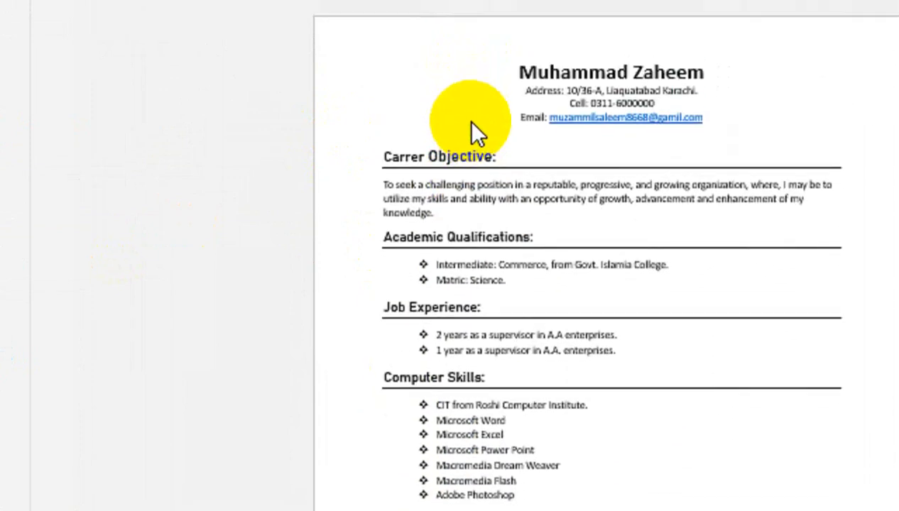
pyautogui.scroll(1, 498, 132)
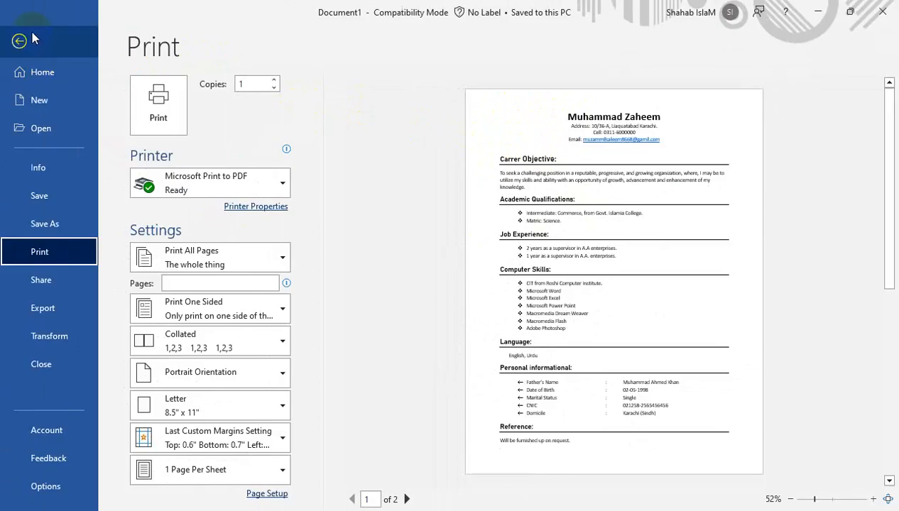
# - Return to the document and remove the blank second page following the "Reference" section
pyautogui.click(28, 32)
pyautogui.scroll(-15, 450, 182)
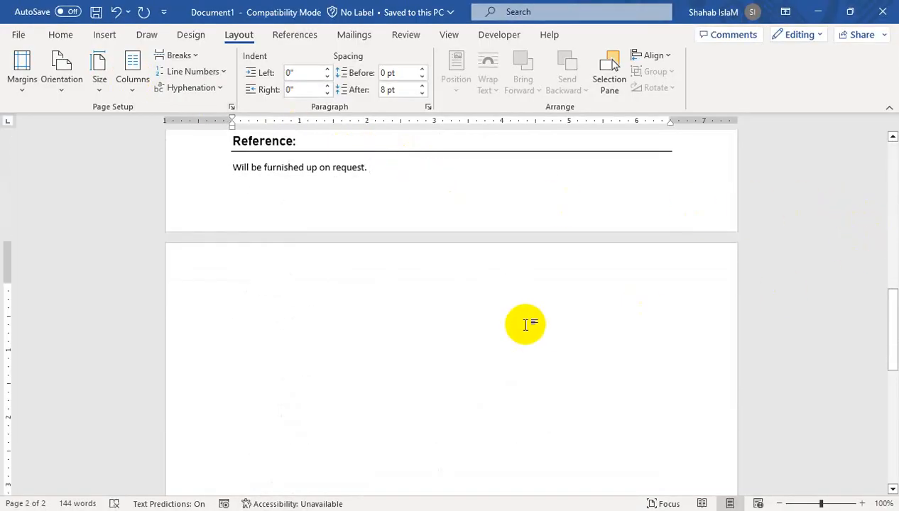
pyautogui.press('BackSpace')
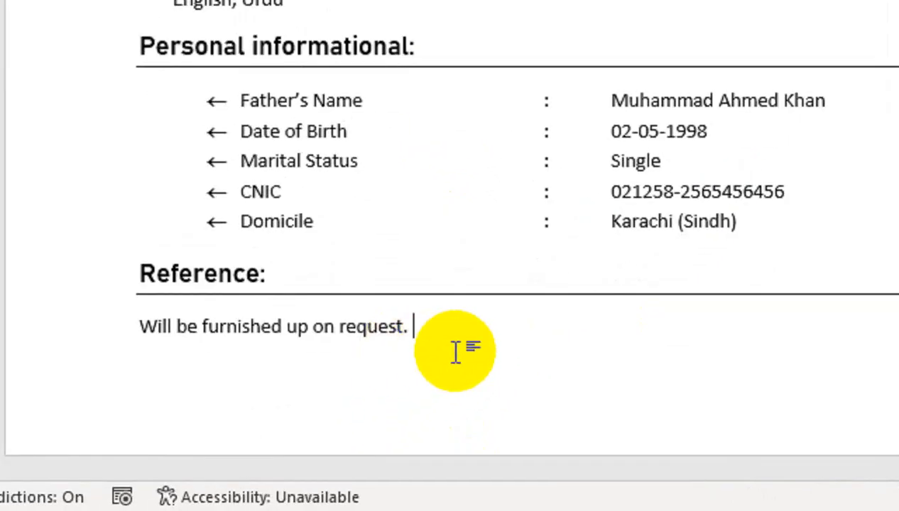
pyautogui.hotkey('ctrl', 'Return')
pyautogui.press('BackSpace')
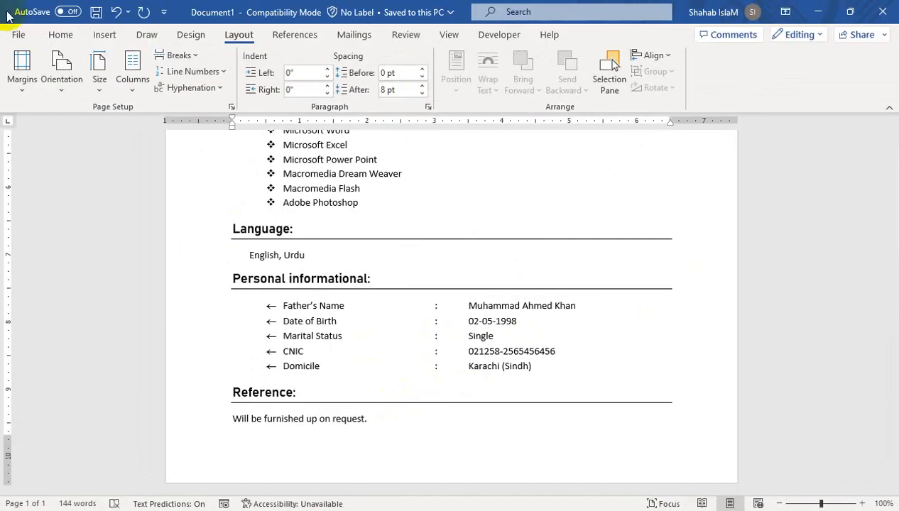
# - Check the resume's page layout in the print preview again, and return to the document
pyautogui.click(14, 34)
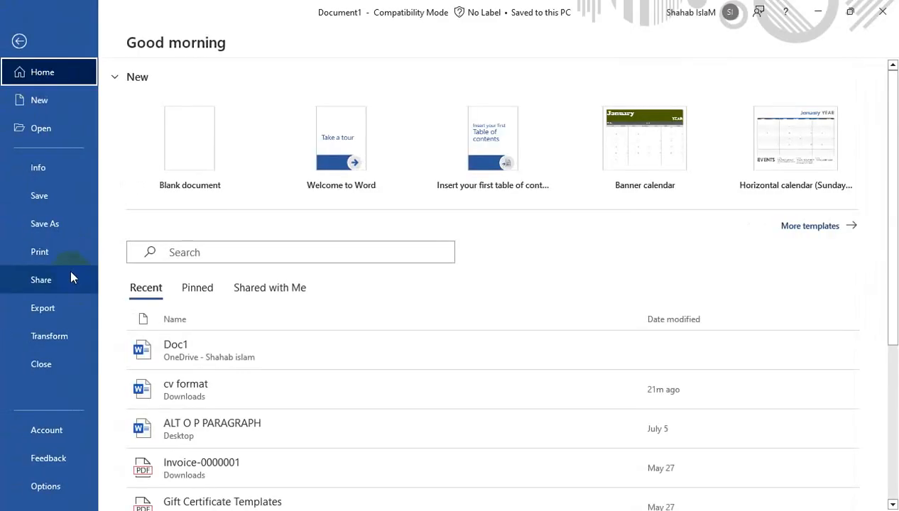
pyautogui.click(64, 253)
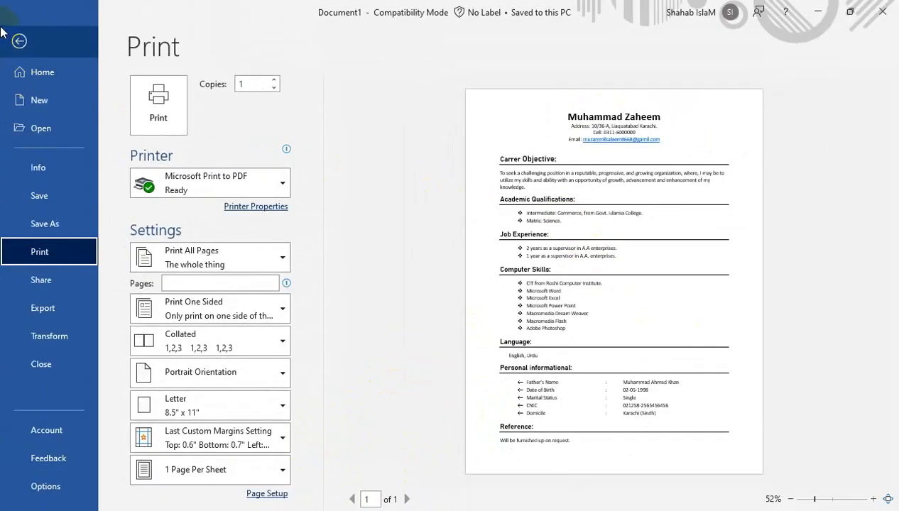
pyautogui.click(17, 39)
# - Draw an oval about 1.42" high and 1.54" wide to the right of the name and contact details
pyautogui.scroll(10, 889, 184)
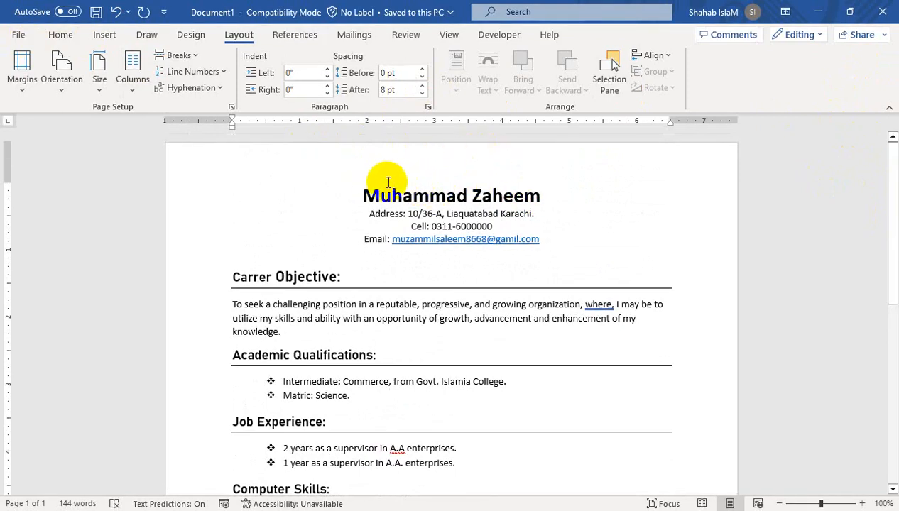
pyautogui.click(104, 35)
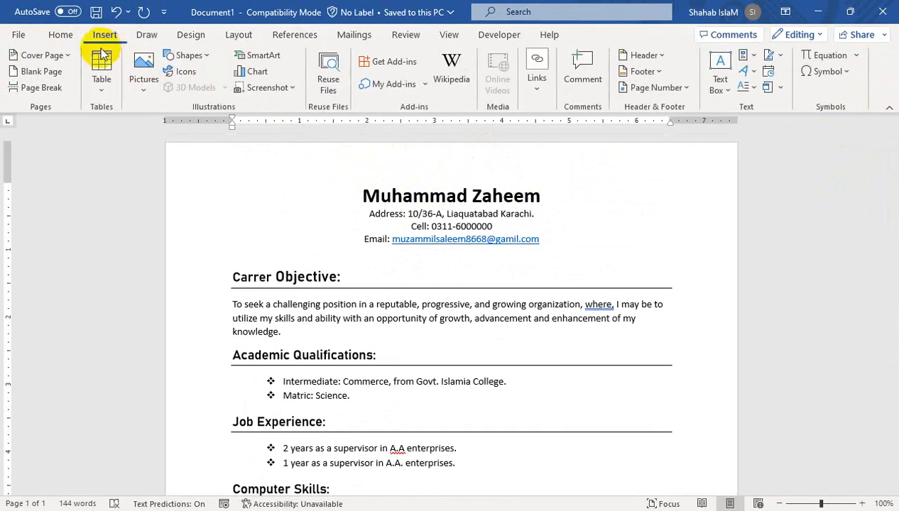
pyautogui.click(199, 56)
pyautogui.click(227, 90)
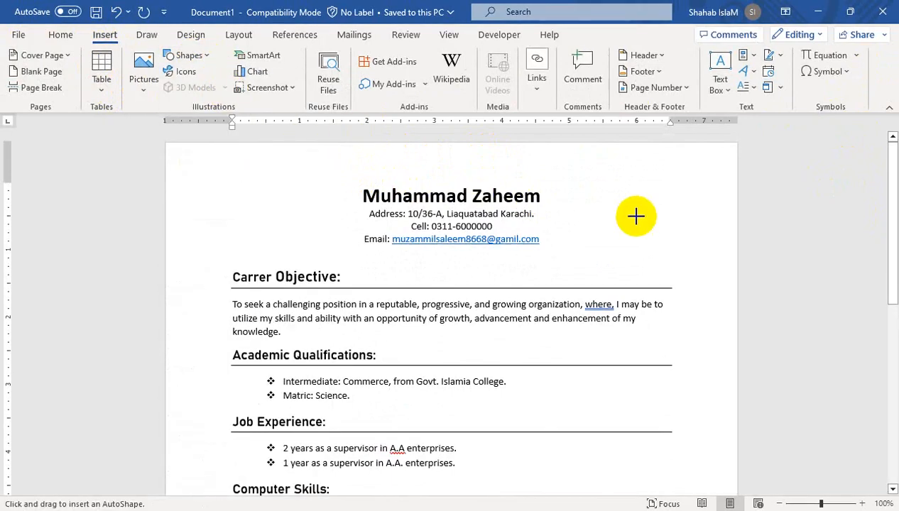
pyautogui.moveTo(596, 169); pyautogui.dragTo(710, 262)
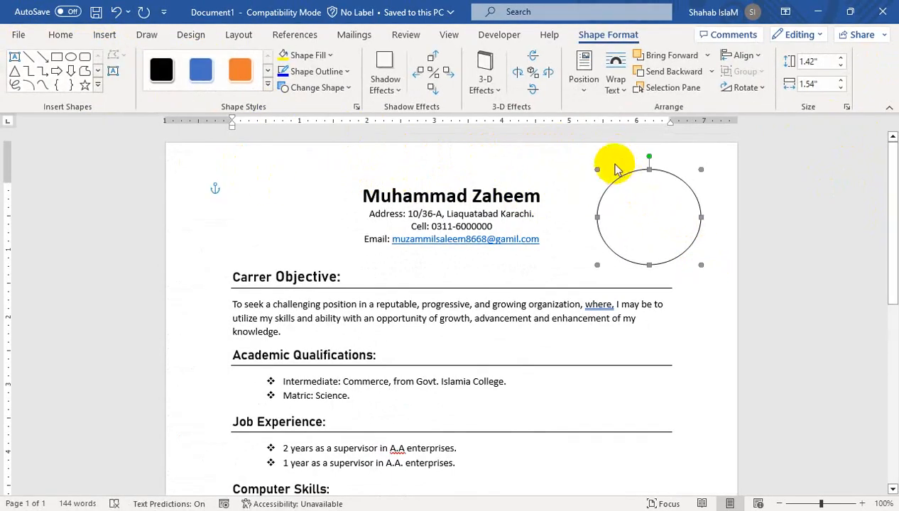
# - Fill the oval with the picture file "images (1)" from the computer's images folder
pyautogui.click(309, 54)
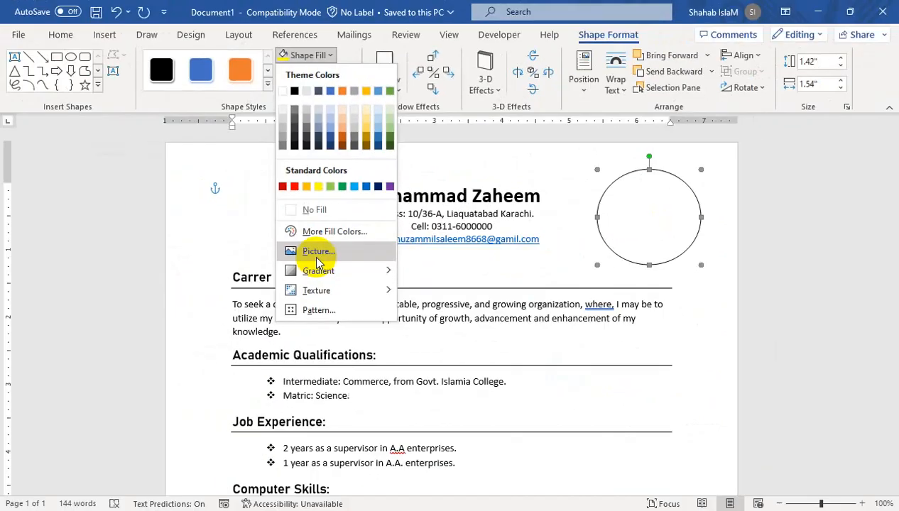
pyautogui.click(317, 256)
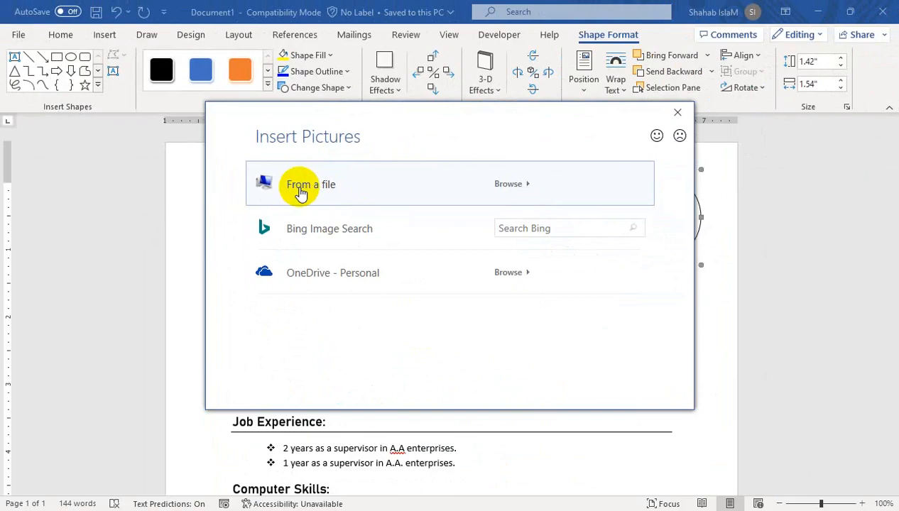
pyautogui.click(301, 191)
pyautogui.click(395, 126)
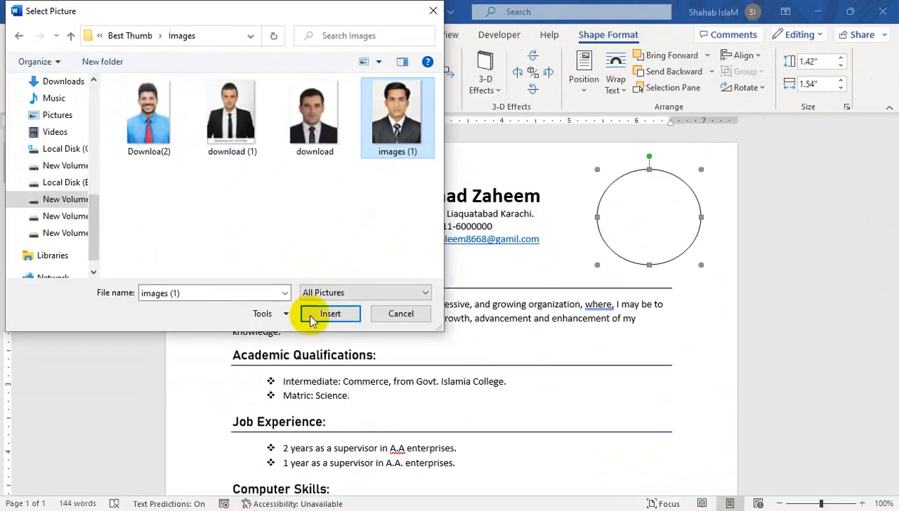
pyautogui.click(310, 320)
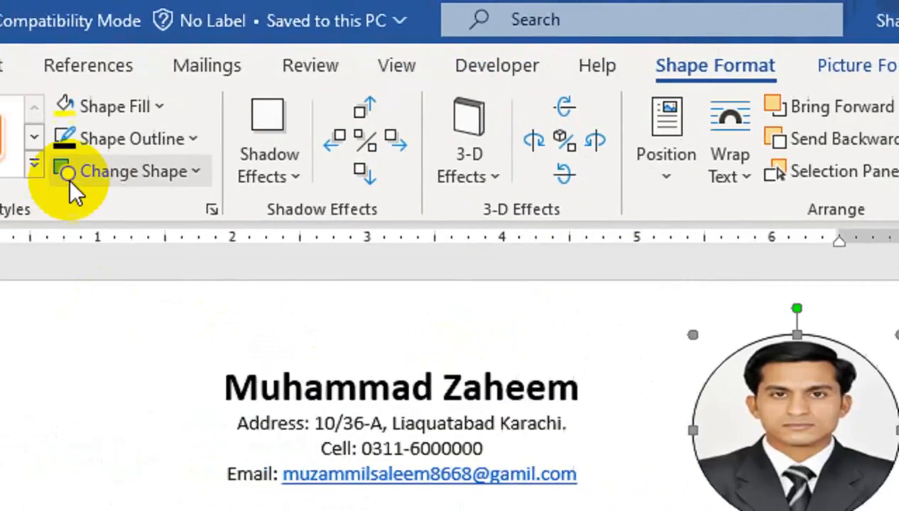
# - Remove the outline from the picture-filled oval
pyautogui.click(276, 142)
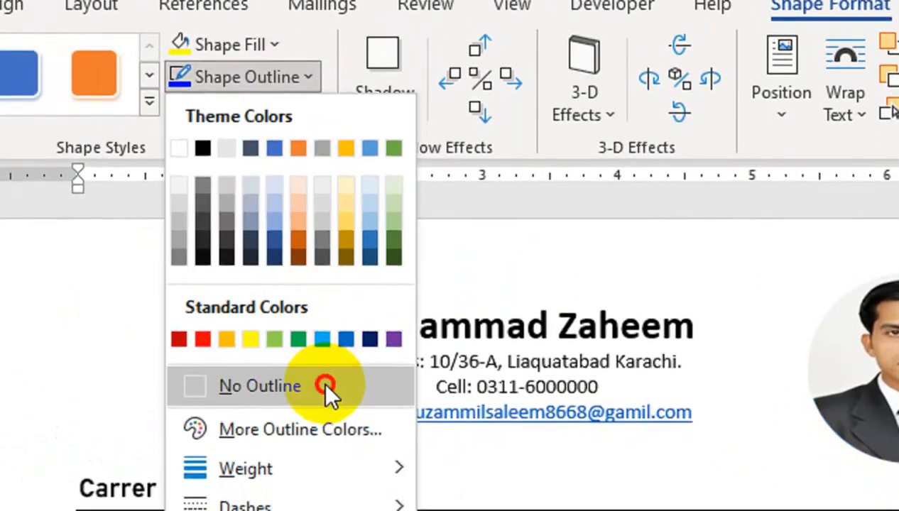
pyautogui.click(323, 386)
pyautogui.moveTo(578, 321); pyautogui.dragTo(553, 341)
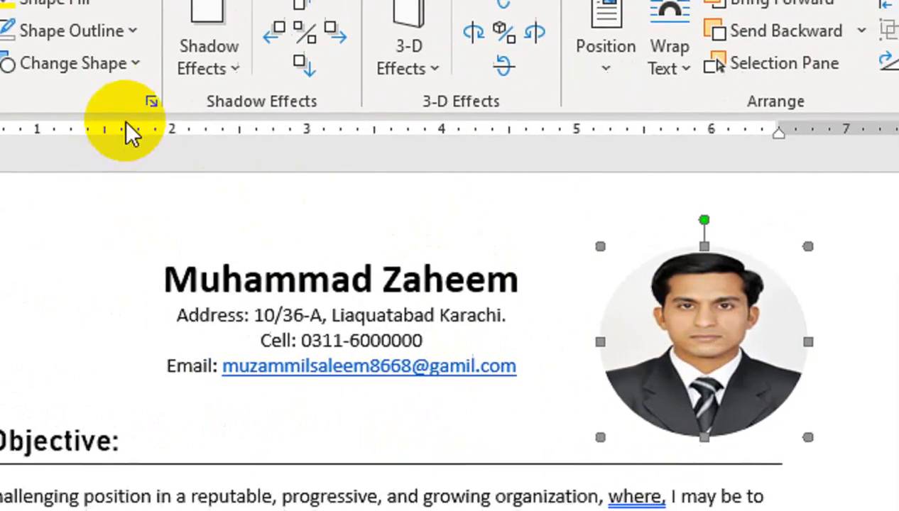
# - Give the photo oval a solid outline with a heavier line weight and a grey theme color
pyautogui.click(230, 133)
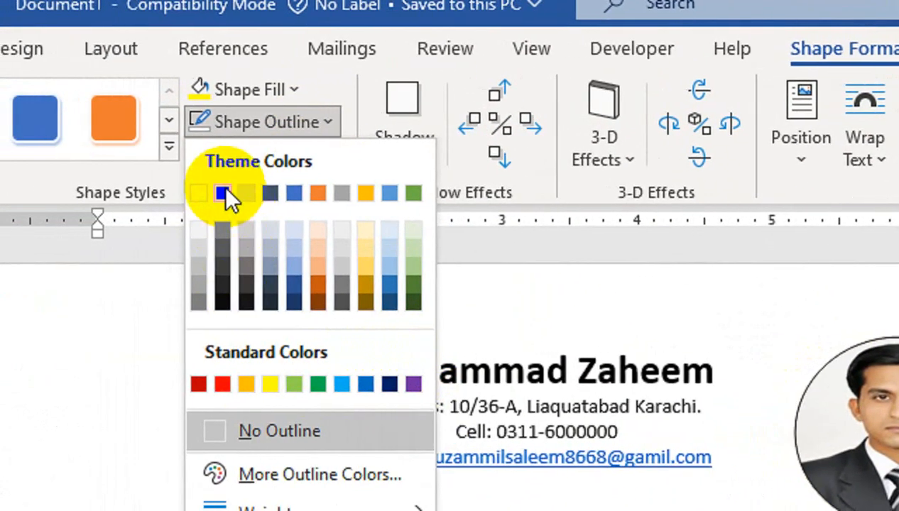
pyautogui.click(134, 194)
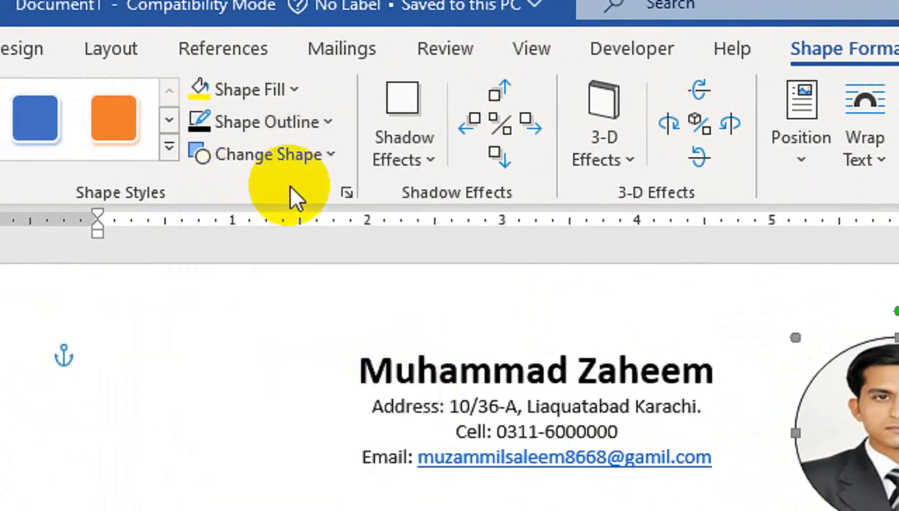
pyautogui.click(325, 123)
pyautogui.moveTo(402, 417)
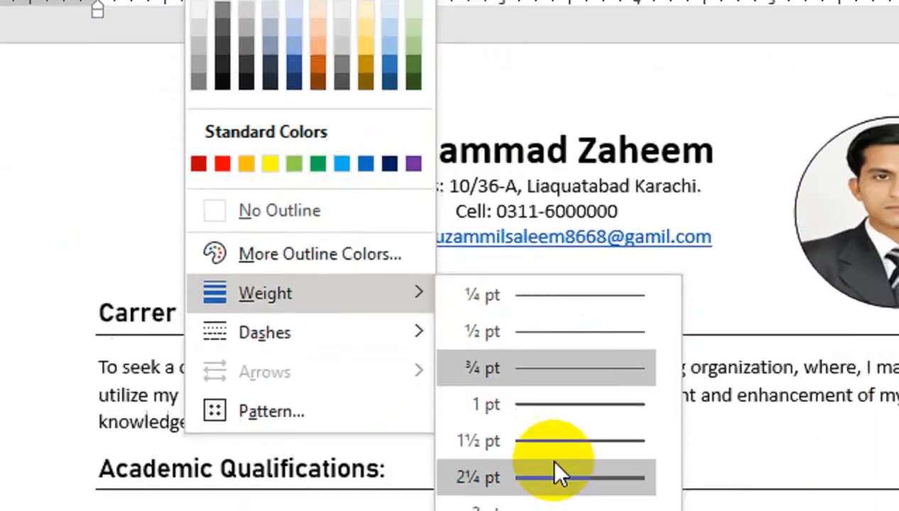
pyautogui.click(554, 499)
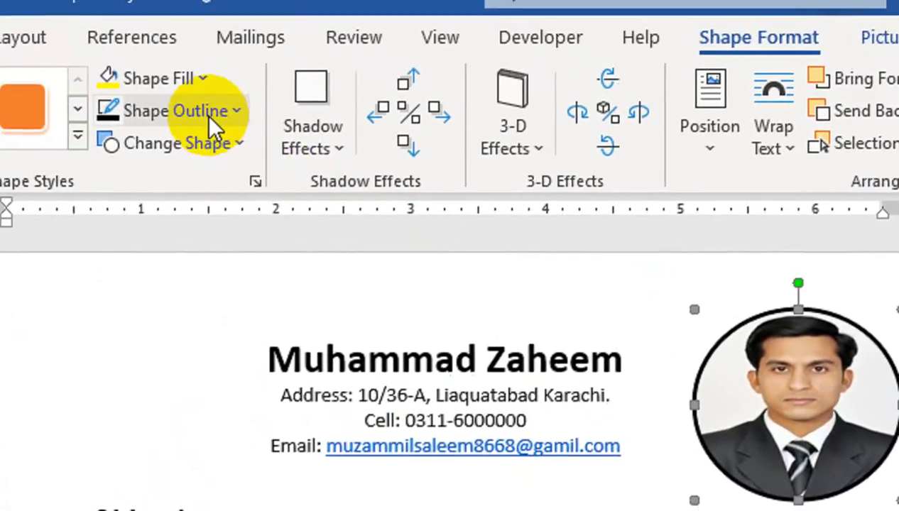
pyautogui.click(207, 116)
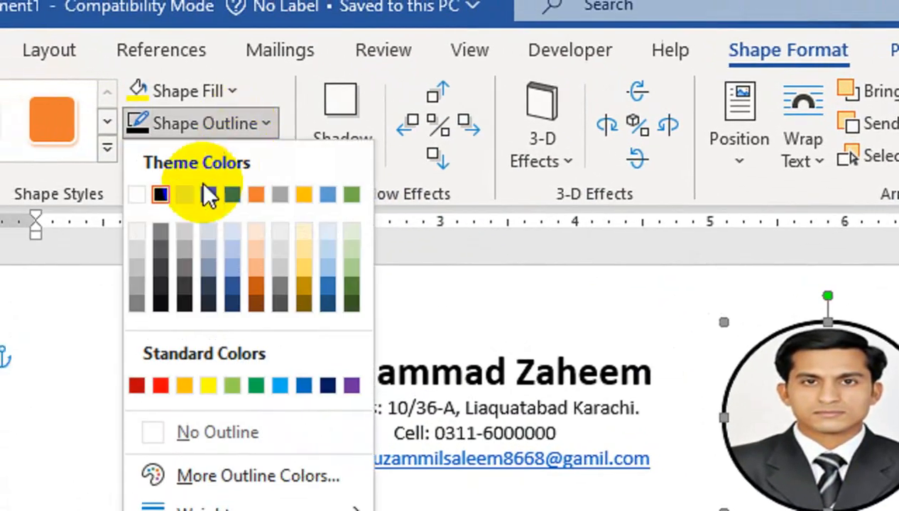
pyautogui.click(178, 247)
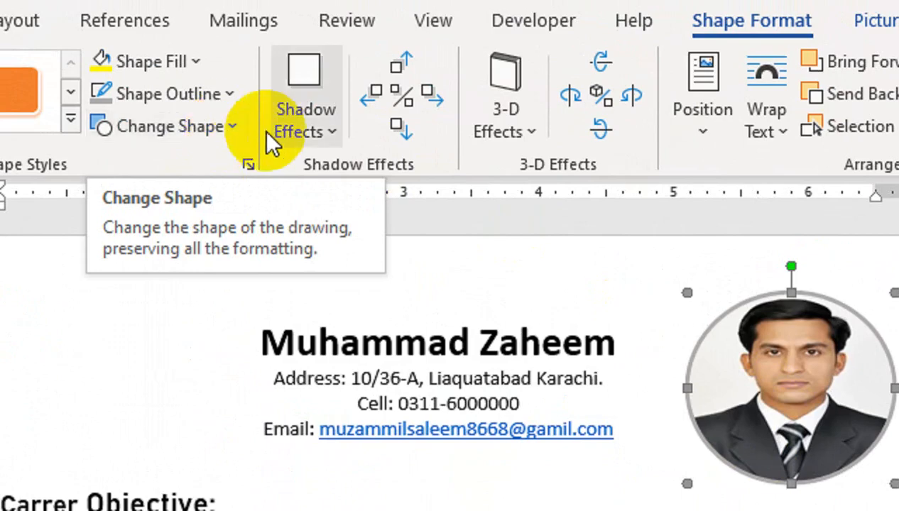
# - Apply the second Parallel 3-D effect to the photo oval and deselect it
pyautogui.click(536, 124)
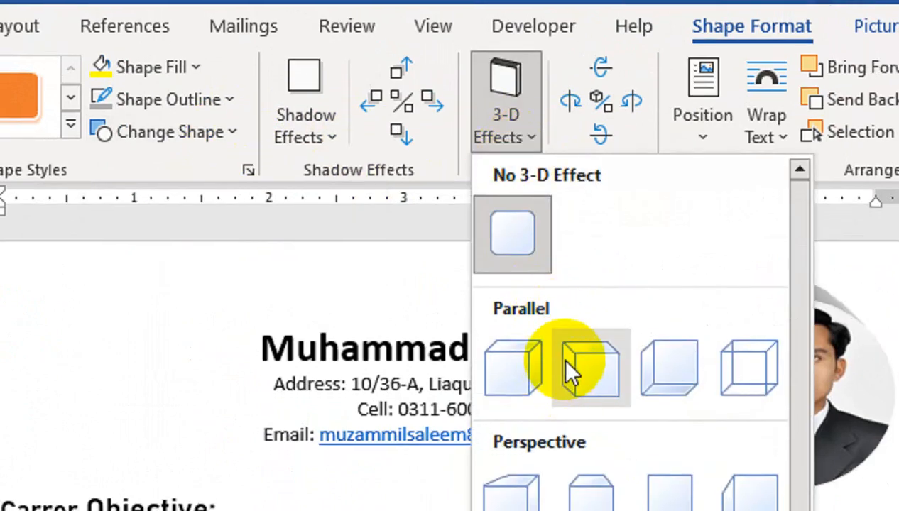
pyautogui.click(564, 353)
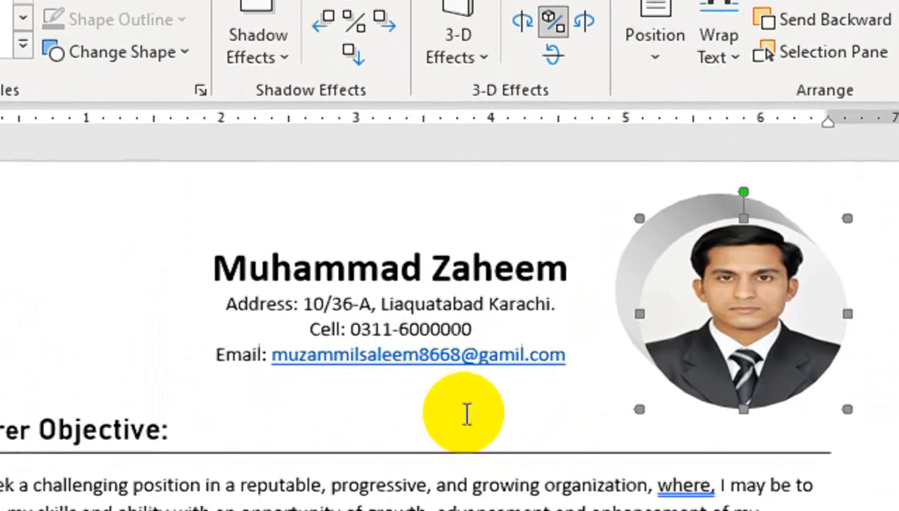
pyautogui.click(536, 483)
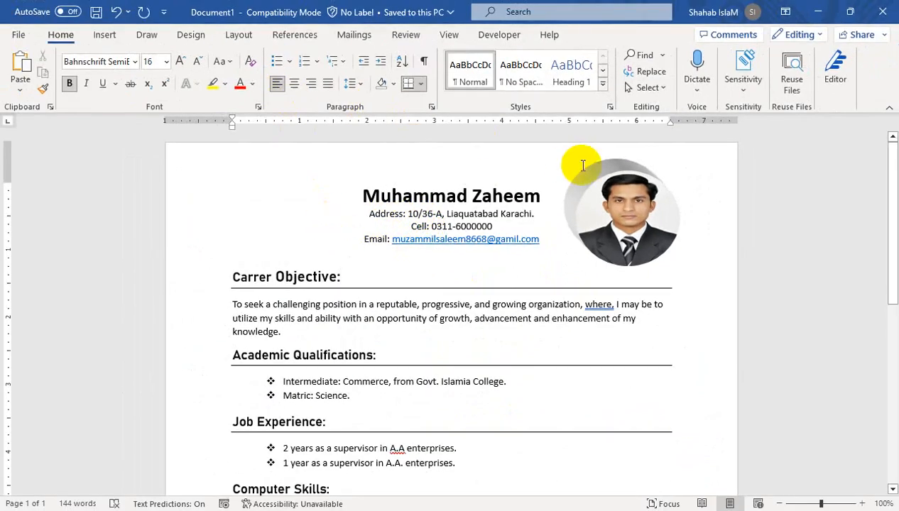
# - Apply the second Drop Shadow style to the photo oval, casting the shadow toward its upper right
pyautogui.click(615, 222)
pyautogui.click(662, 36)
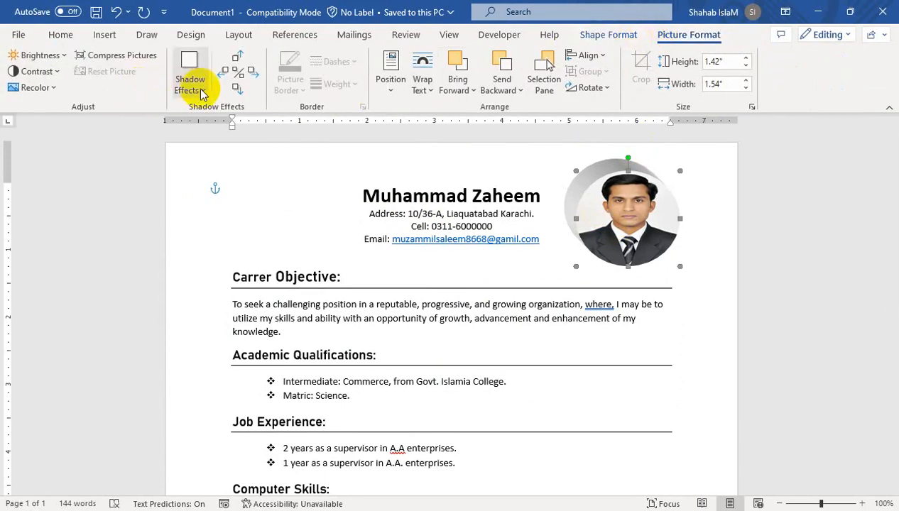
pyautogui.click(204, 93)
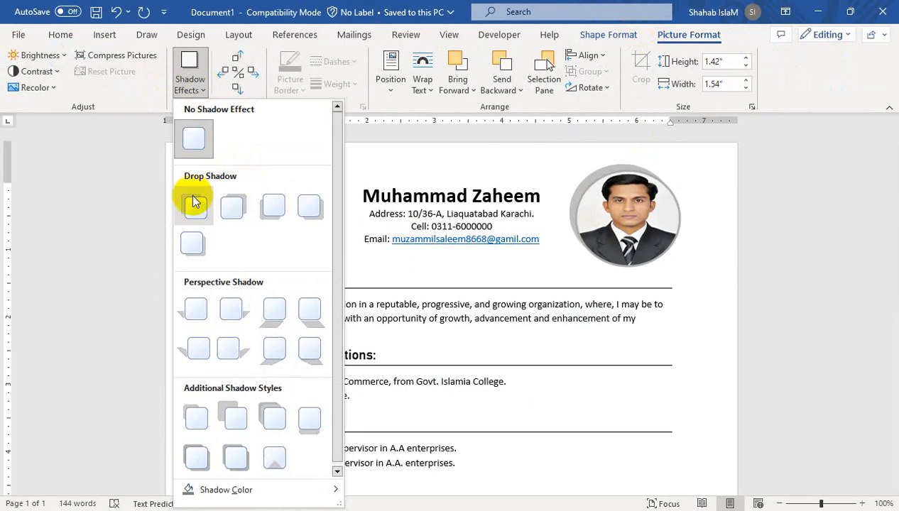
pyautogui.click(243, 207)
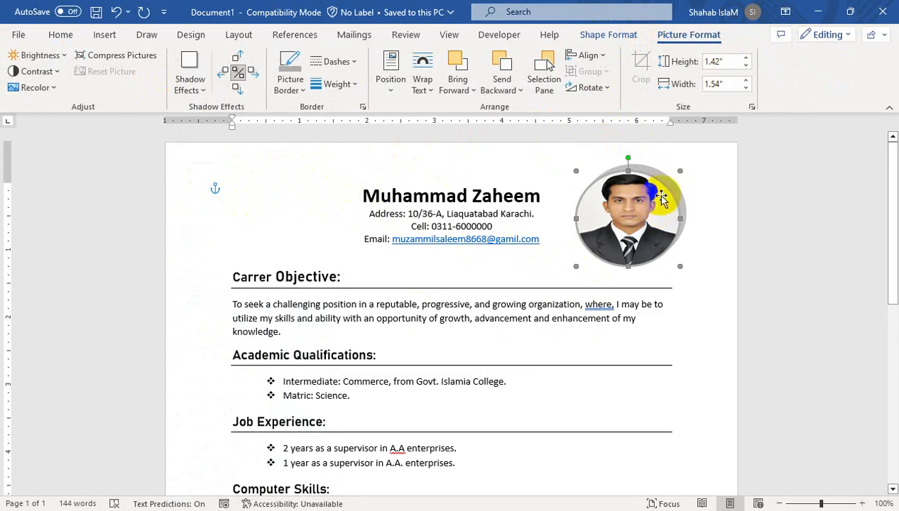
# - Try to change the photo oval's shape to a rectangle and deselect it
pyautogui.click(608, 35)
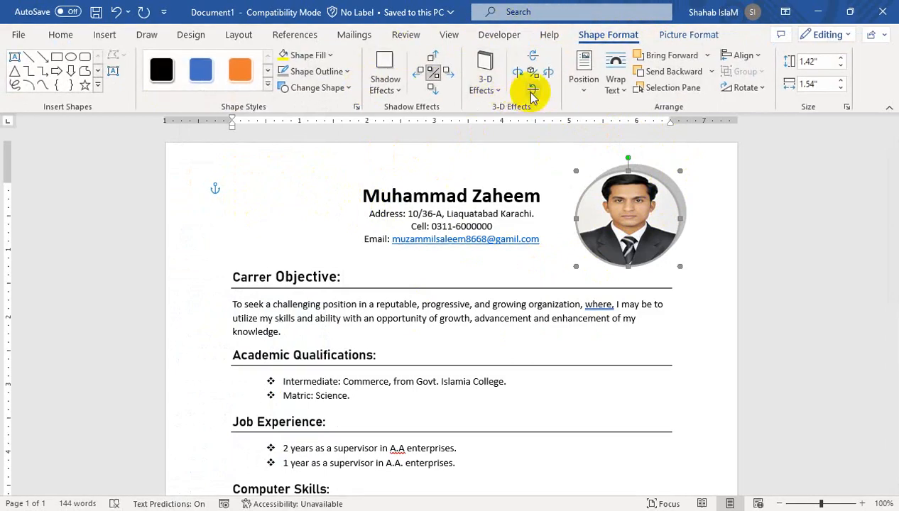
pyautogui.click(387, 77)
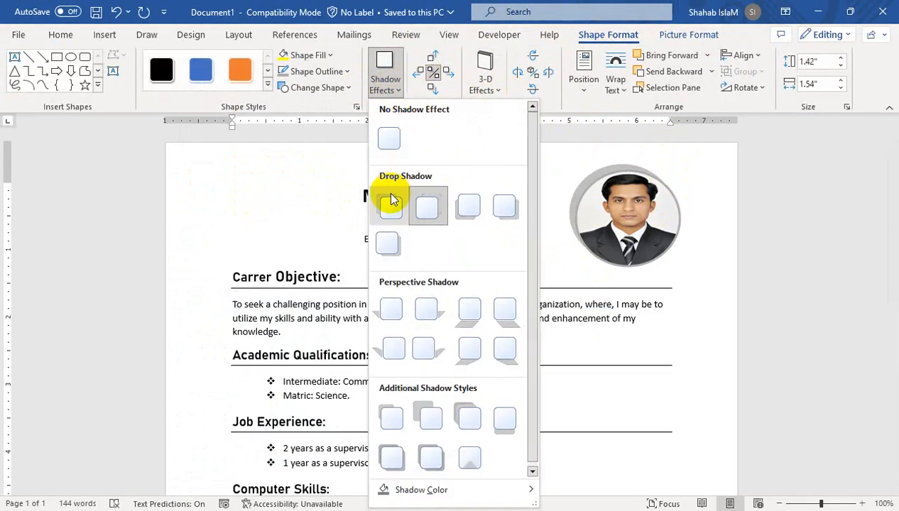
pyautogui.click(342, 87)
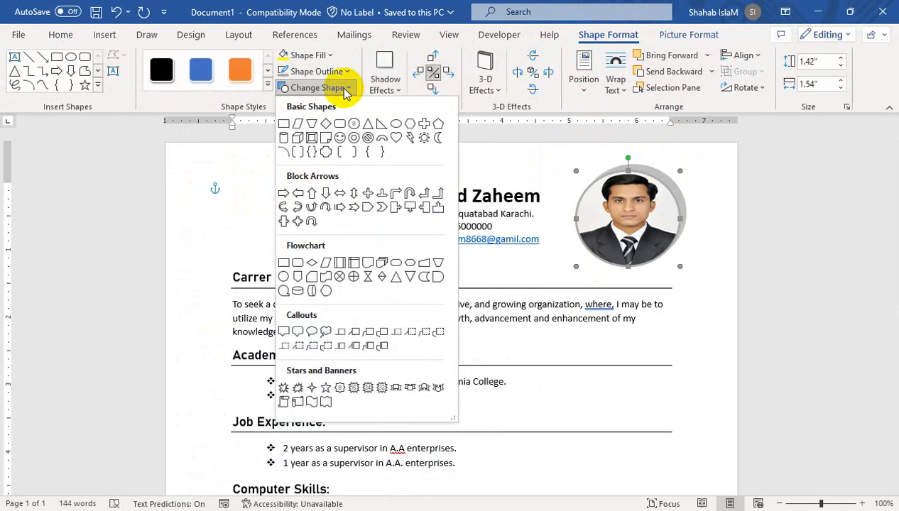
pyautogui.click(344, 93)
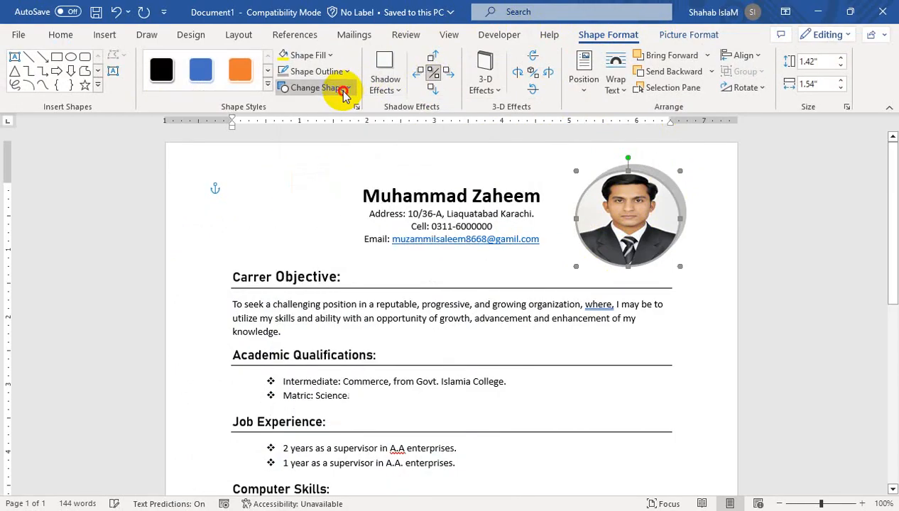
pyautogui.doubleClick(344, 91)
pyautogui.click(326, 93)
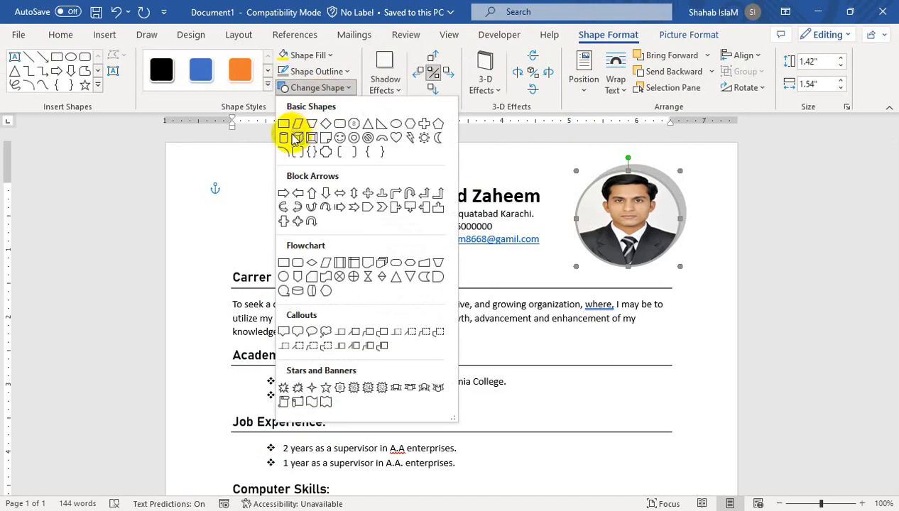
pyautogui.click(289, 125)
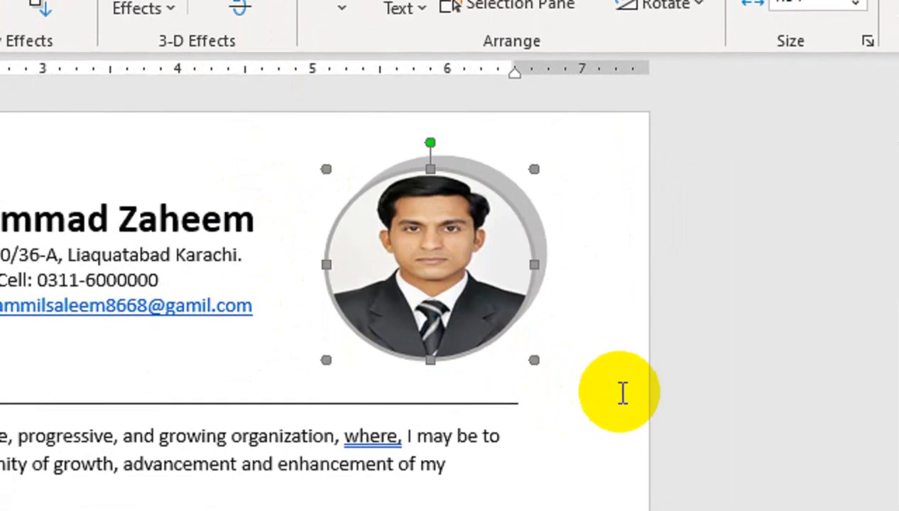
pyautogui.click(553, 411)
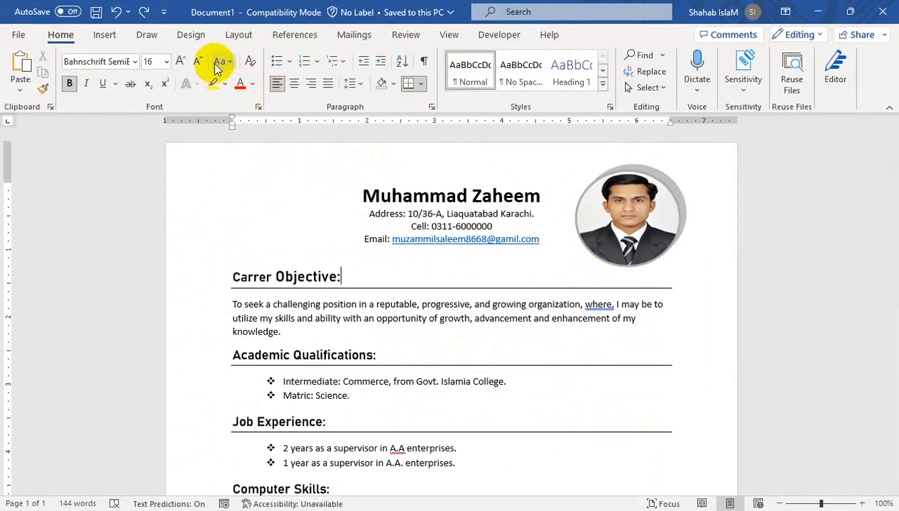
# - Set up a custom text watermark for the page with the text CV
pyautogui.click(198, 33)
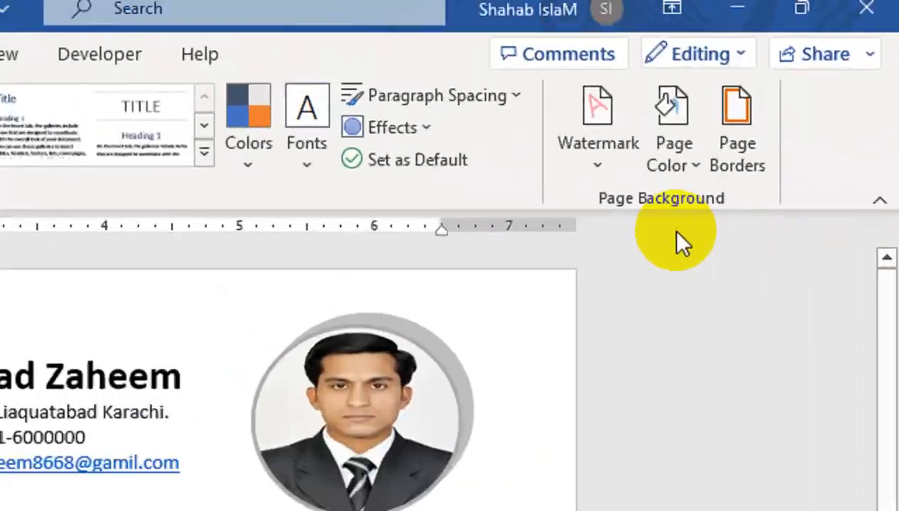
pyautogui.click(739, 92)
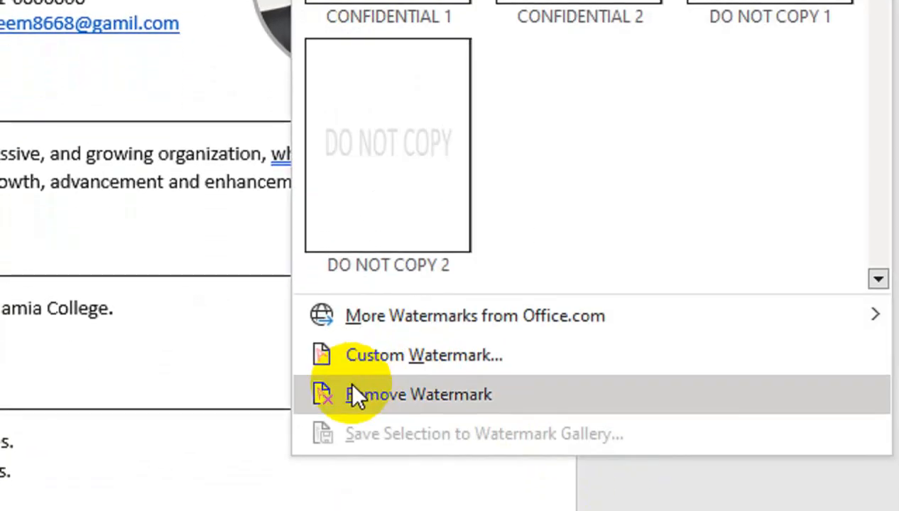
pyautogui.click(350, 392)
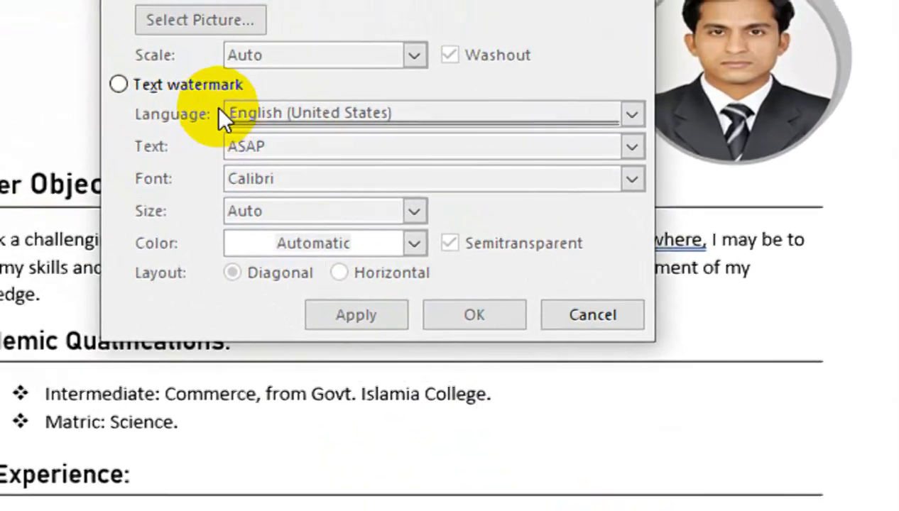
pyautogui.click(186, 87)
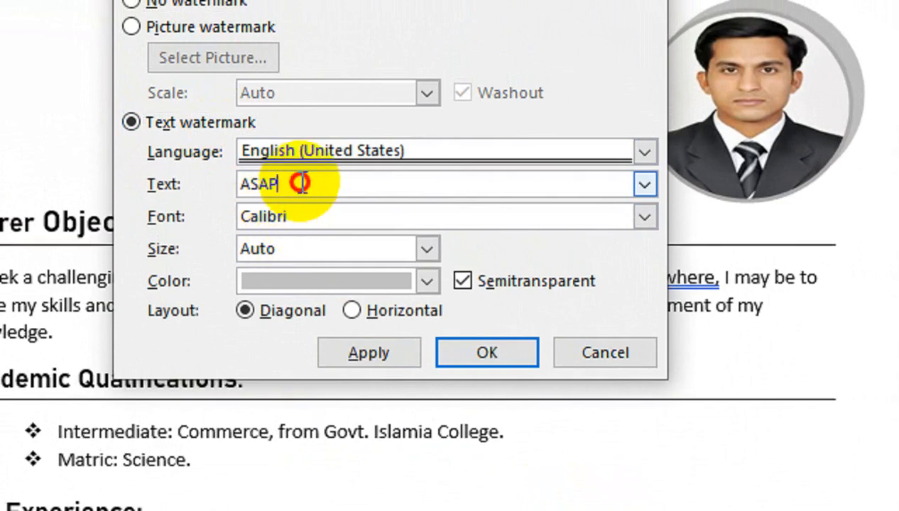
pyautogui.doubleClick(299, 183)
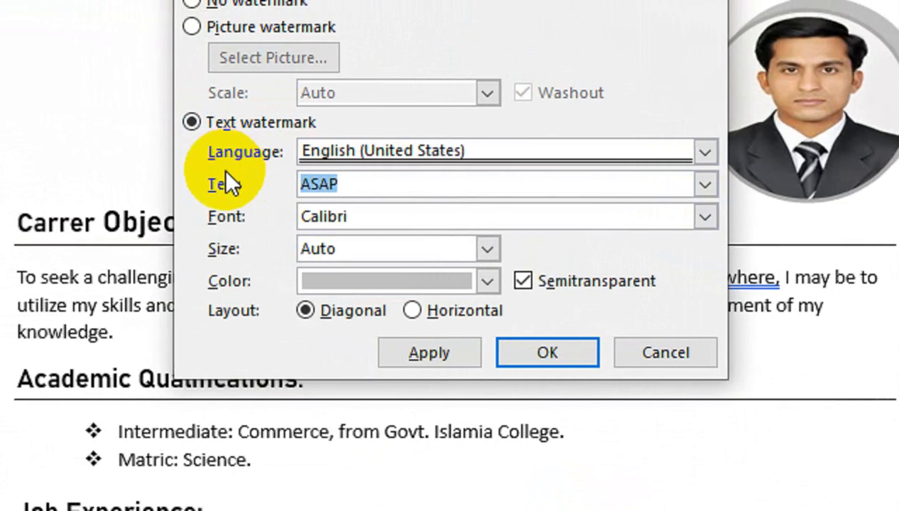
pyautogui.write('CV')
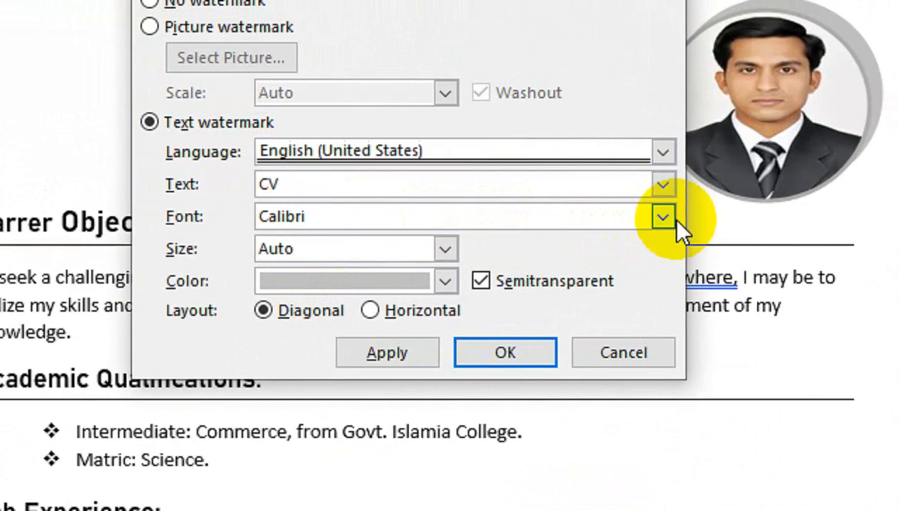
# - Set the CV watermark's font to Arial Black and apply it to the page
pyautogui.click(662, 217)
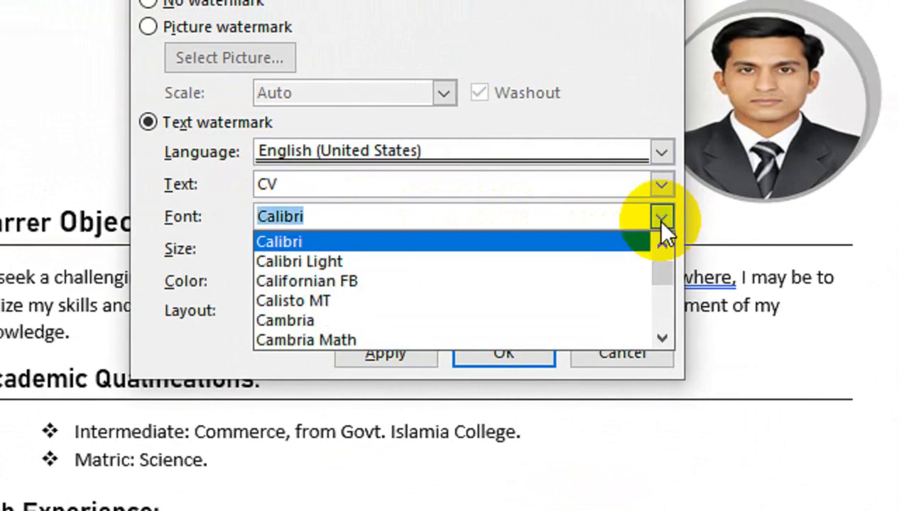
pyautogui.moveTo(660, 283); pyautogui.dragTo(665, 262)
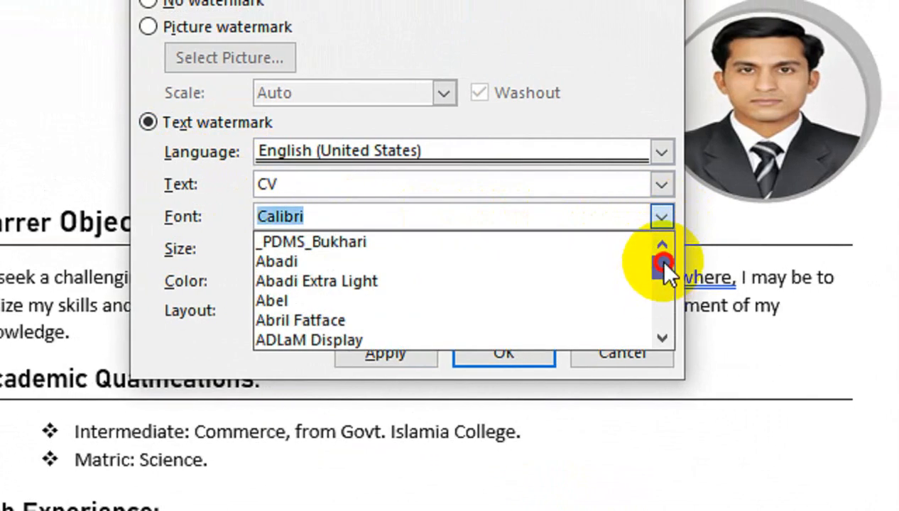
pyautogui.click(663, 338)
pyautogui.click(670, 339)
pyautogui.click(669, 339)
pyautogui.click(669, 339)
pyautogui.click(670, 339)
pyautogui.click(670, 339)
pyautogui.click(670, 339)
pyautogui.click(669, 340)
pyautogui.click(670, 340)
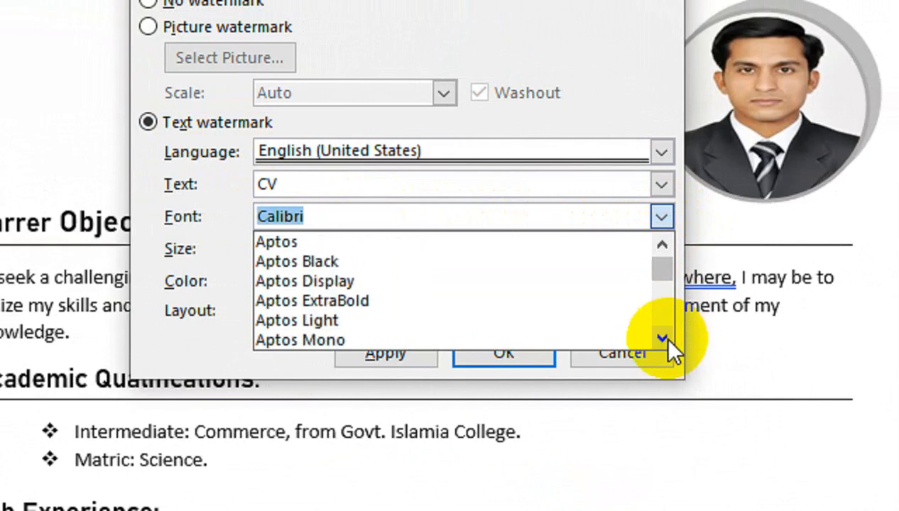
pyautogui.click(662, 338)
pyautogui.click(661, 338)
pyautogui.click(662, 338)
pyautogui.click(662, 338)
pyautogui.click(662, 338)
pyautogui.click(662, 338)
pyautogui.click(661, 338)
pyautogui.click(662, 338)
pyautogui.click(662, 338)
pyautogui.click(662, 338)
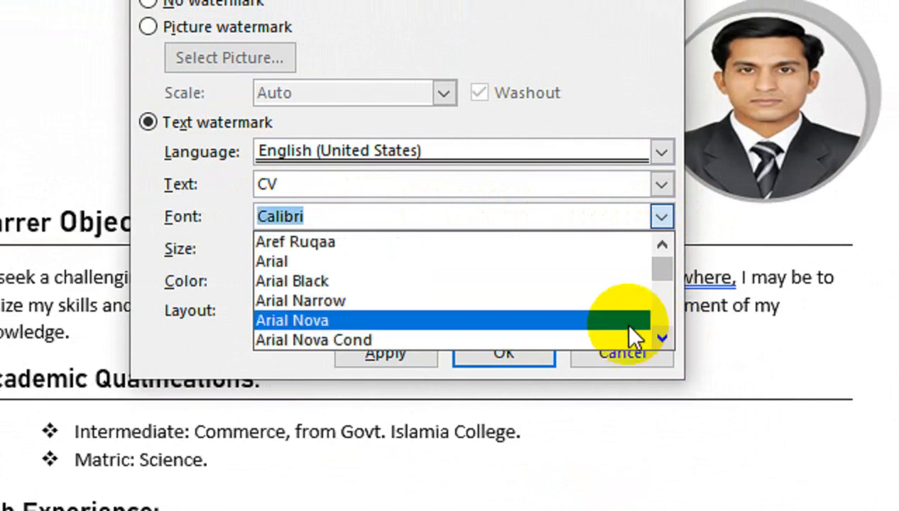
pyautogui.click(448, 280)
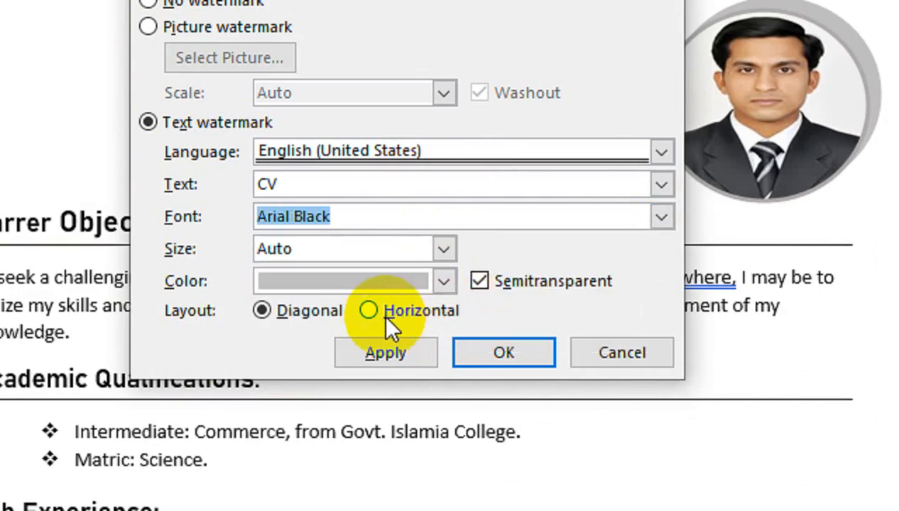
pyautogui.click(385, 353)
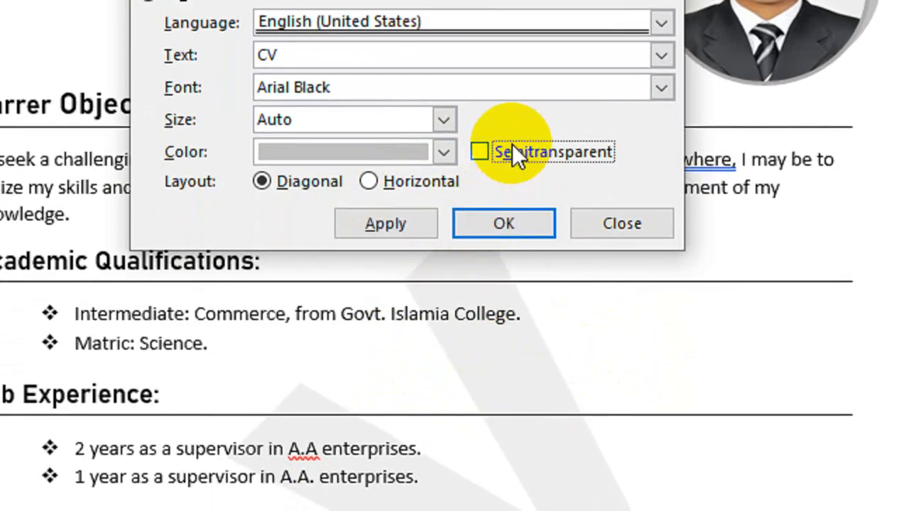
# - Apply the CV watermark with the semitransparent option turned off and close the watermark settings
pyautogui.click(426, 222)
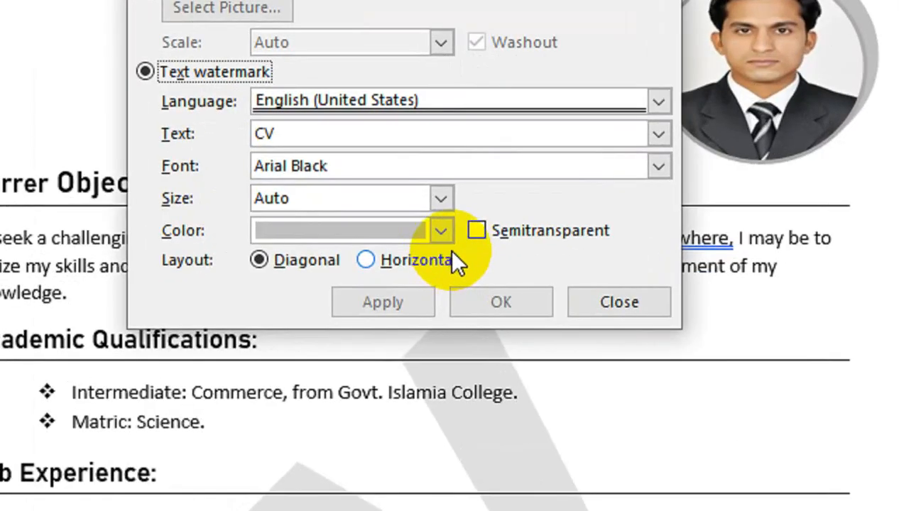
pyautogui.click(467, 306)
pyautogui.click(467, 306)
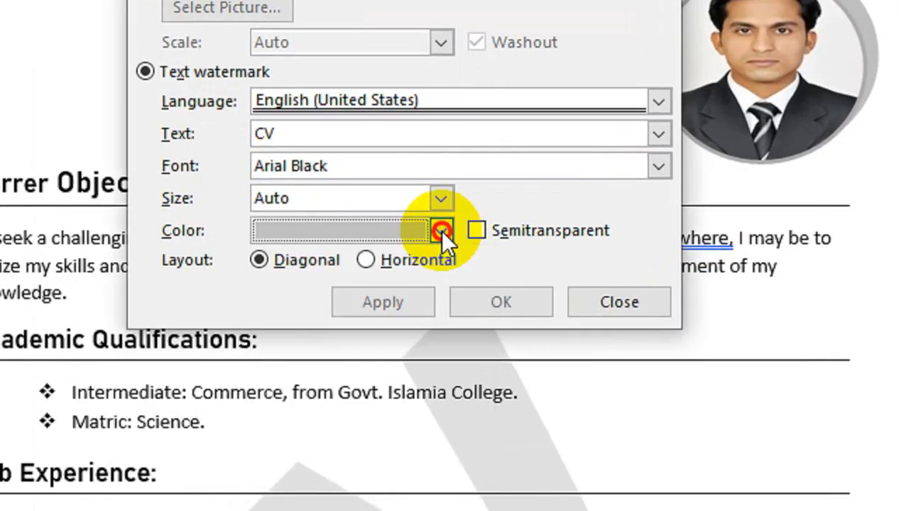
pyautogui.click(594, 311)
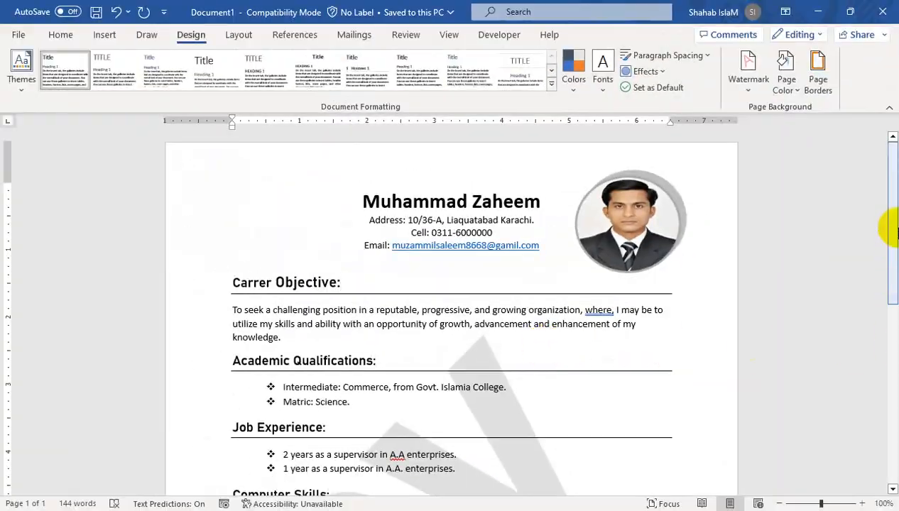
# - Review the watermarked resume down the page and in its print preview, and return to the document
pyautogui.moveTo(893, 217); pyautogui.dragTo(893, 301)
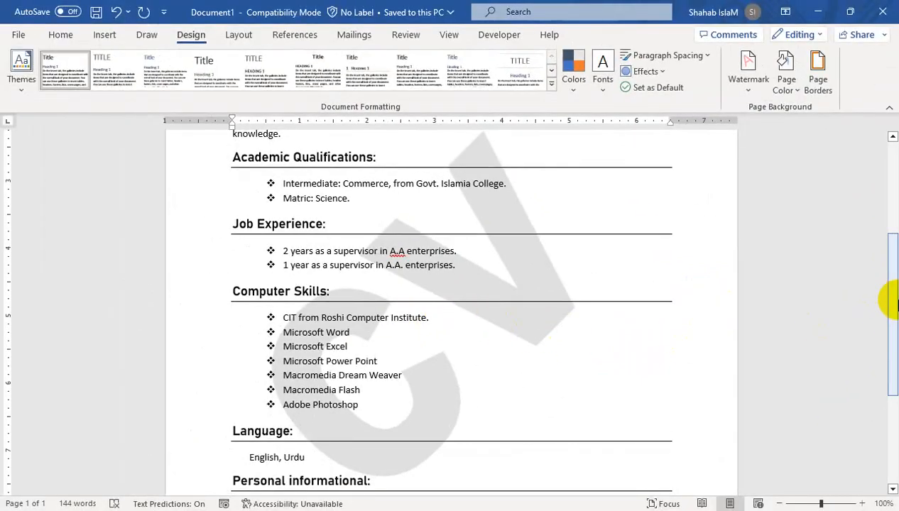
pyautogui.moveTo(893, 301); pyautogui.dragTo(893, 206)
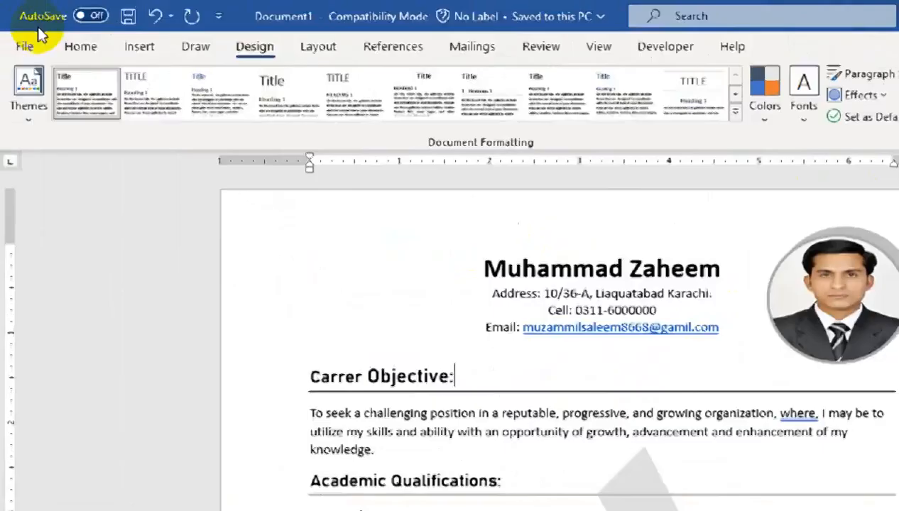
pyautogui.click(19, 34)
pyautogui.click(142, 454)
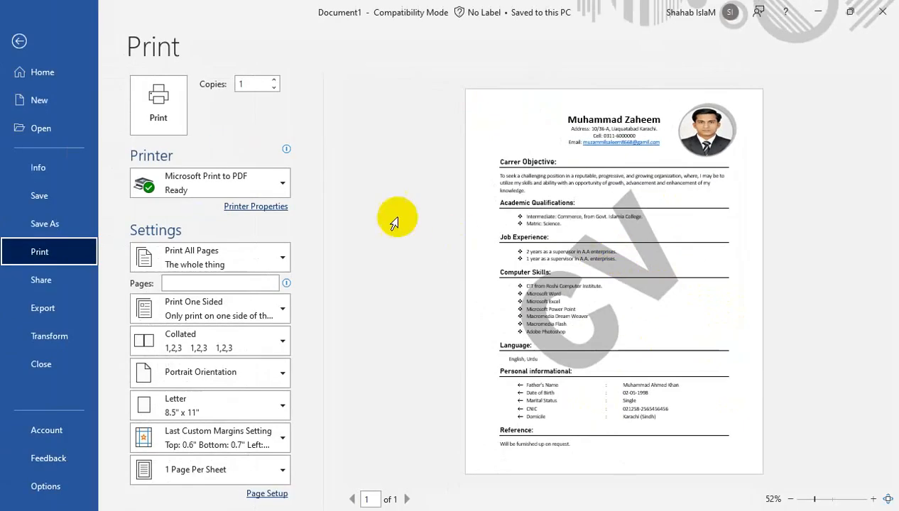
pyautogui.click(19, 41)
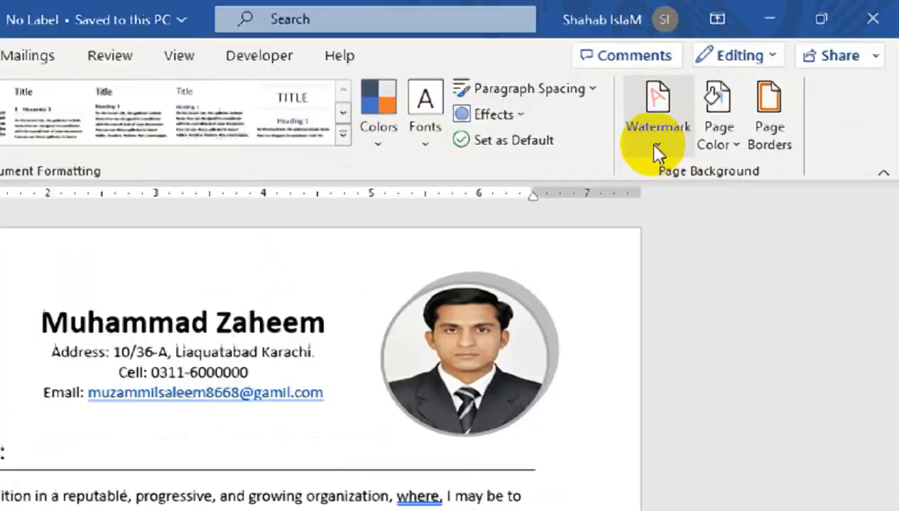
# - Reopen the custom watermark settings and apply size 44 to the CV watermark
pyautogui.click(690, 96)
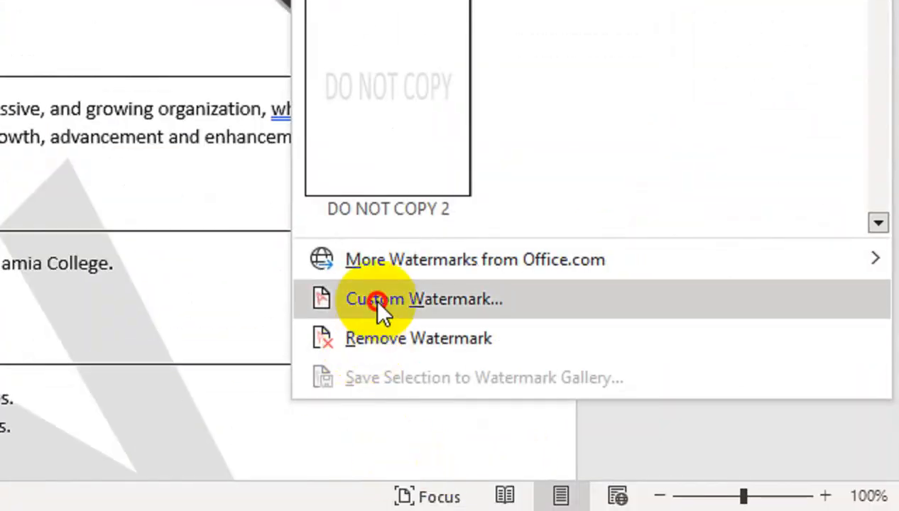
pyautogui.click(374, 298)
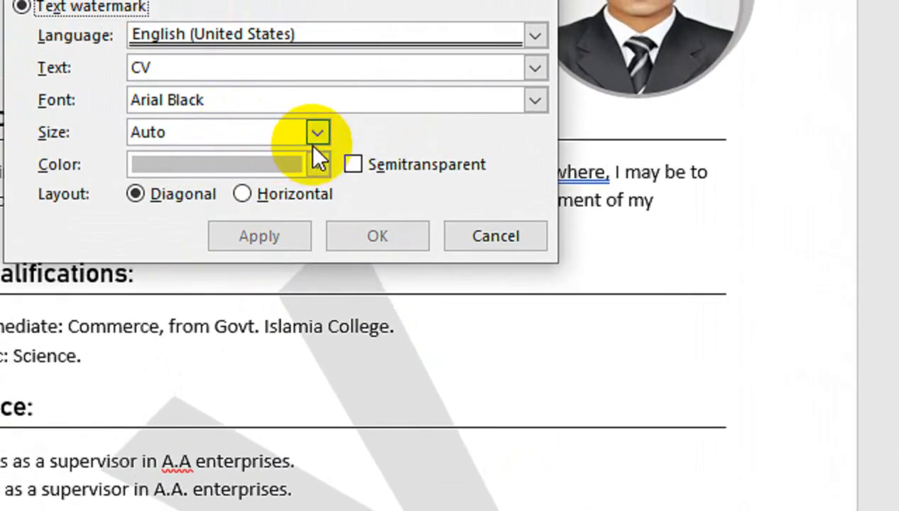
pyautogui.click(316, 100)
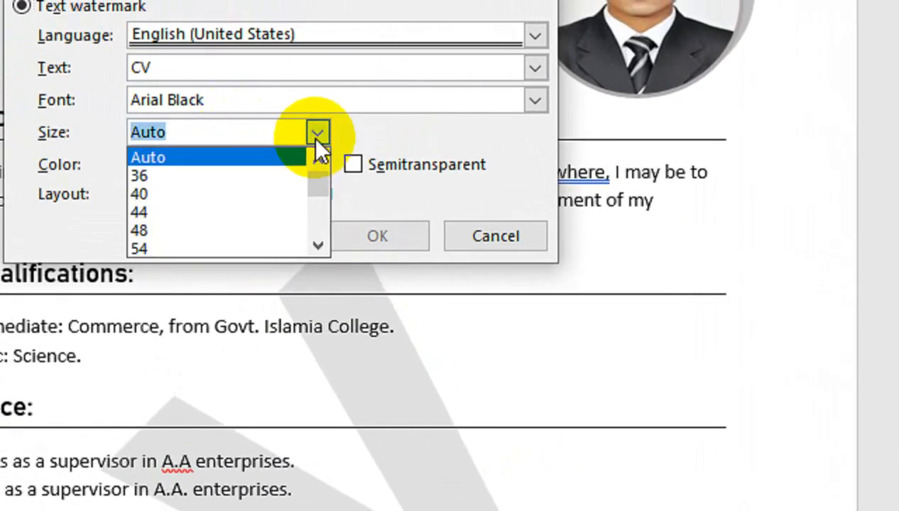
pyautogui.click(251, 208)
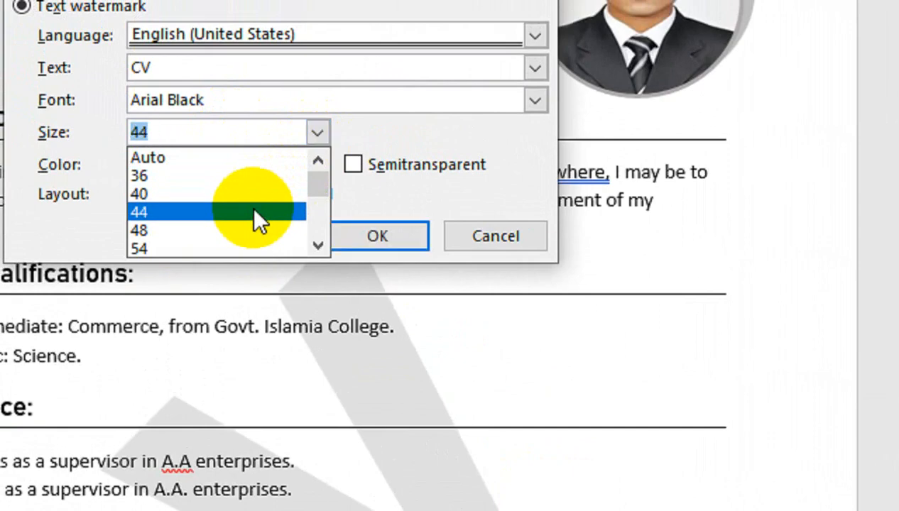
pyautogui.click(310, 241)
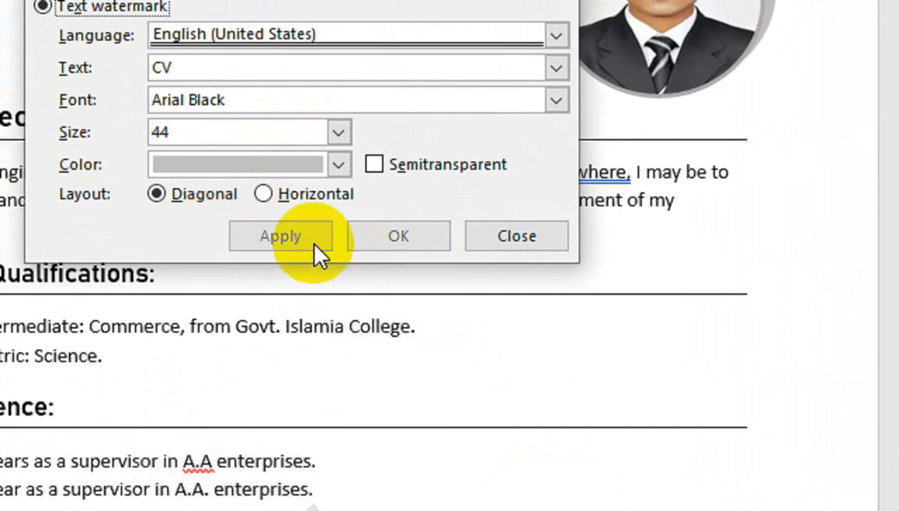
# - Set the CV watermark's size to 66 and apply it
pyautogui.click(338, 134)
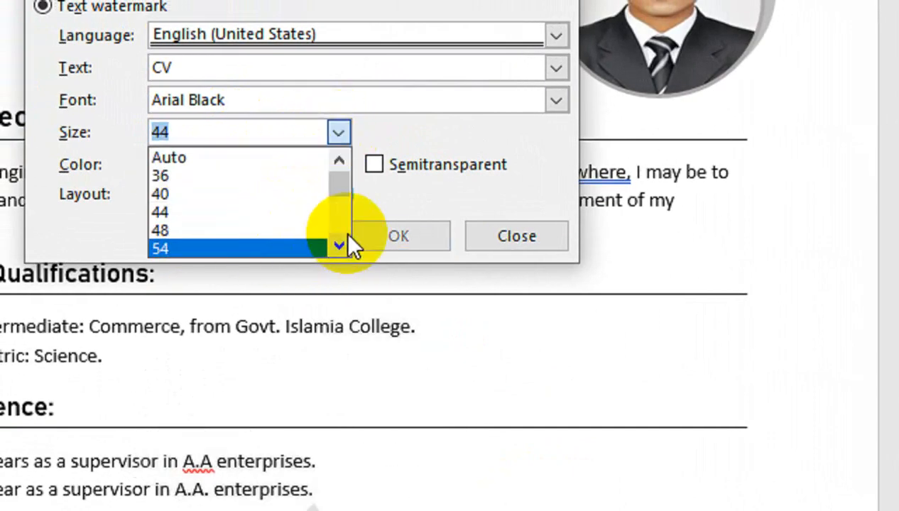
pyautogui.click(339, 245)
pyautogui.click(339, 245)
pyautogui.click(340, 245)
pyautogui.click(291, 196)
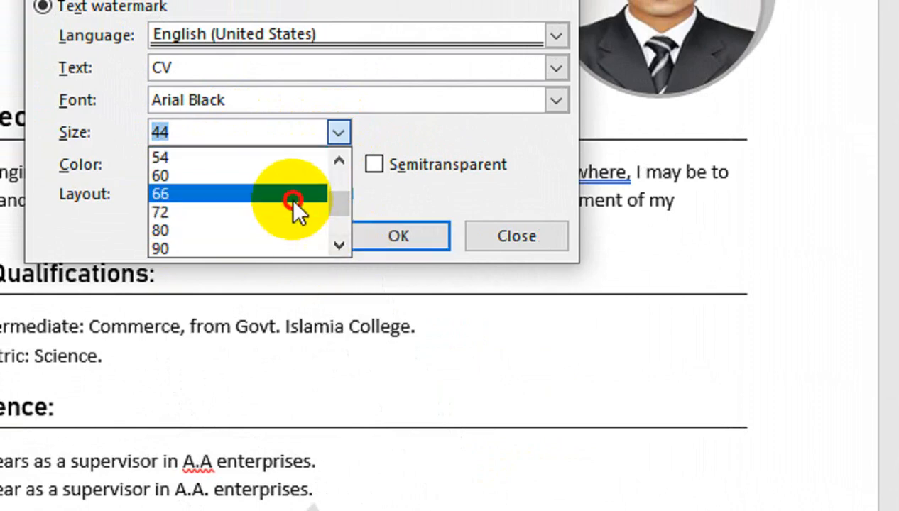
pyautogui.click(320, 236)
pyautogui.click(338, 152)
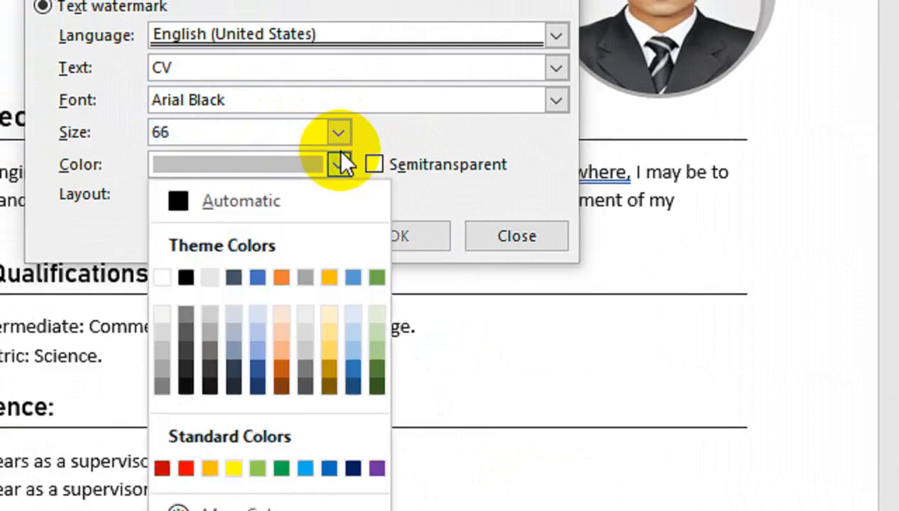
pyautogui.click(350, 141)
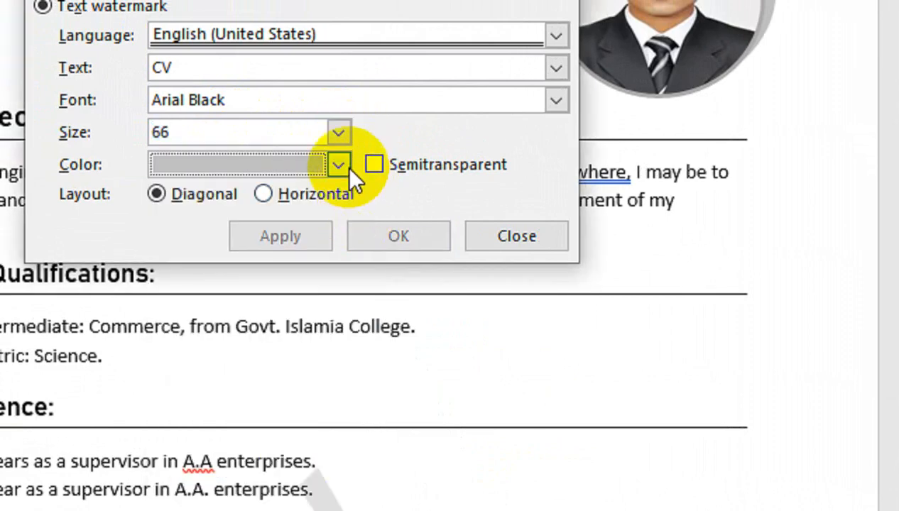
# - Set the CV watermark's size to 120 and apply it
pyautogui.click(338, 133)
pyautogui.moveTo(334, 204); pyautogui.dragTo(332, 223)
pyautogui.click(281, 231)
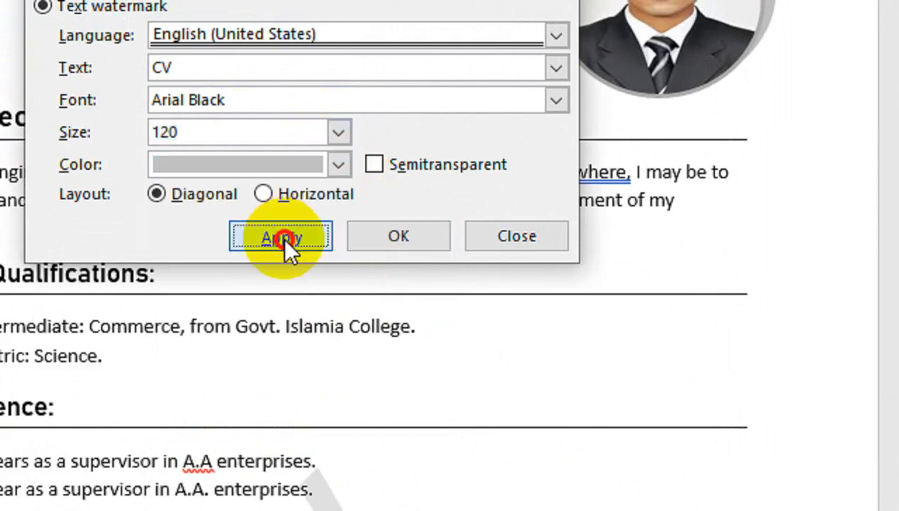
pyautogui.click(281, 237)
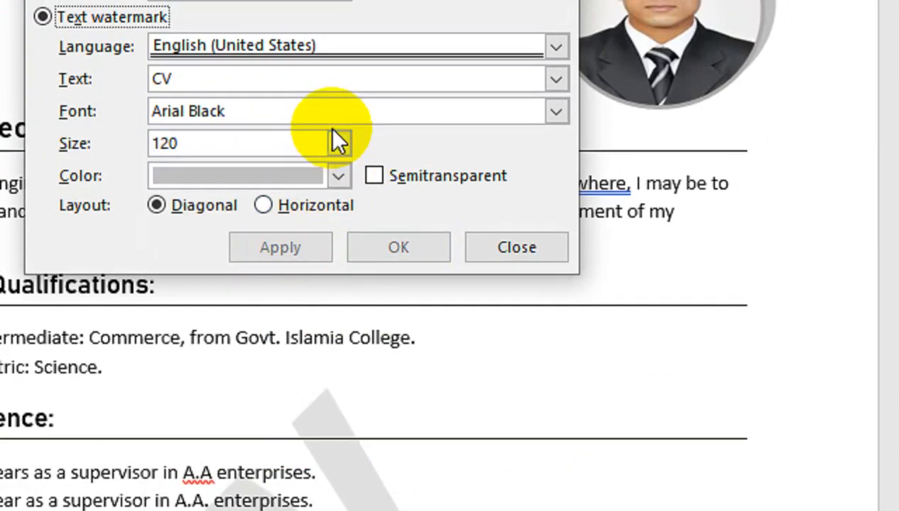
# - Apply size 144 to the CV watermark, close the watermark settings and check the result on the page
pyautogui.click(338, 133)
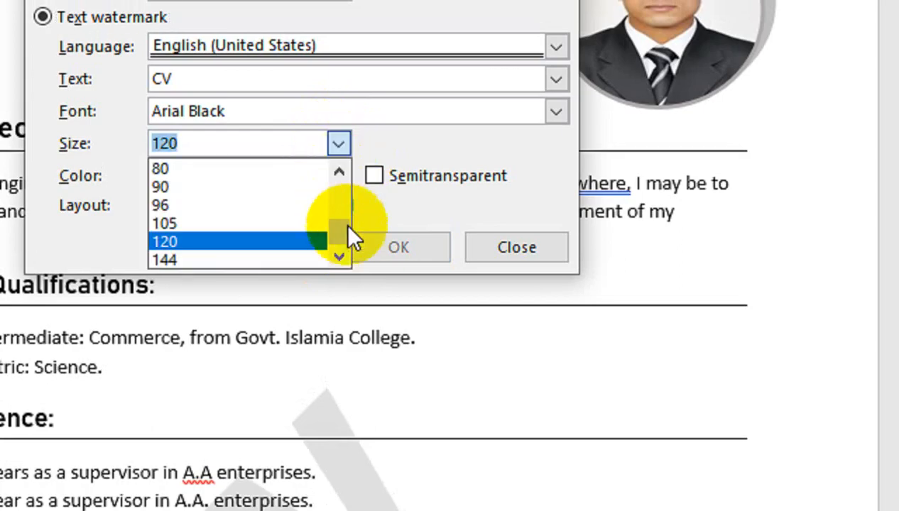
pyautogui.click(311, 259)
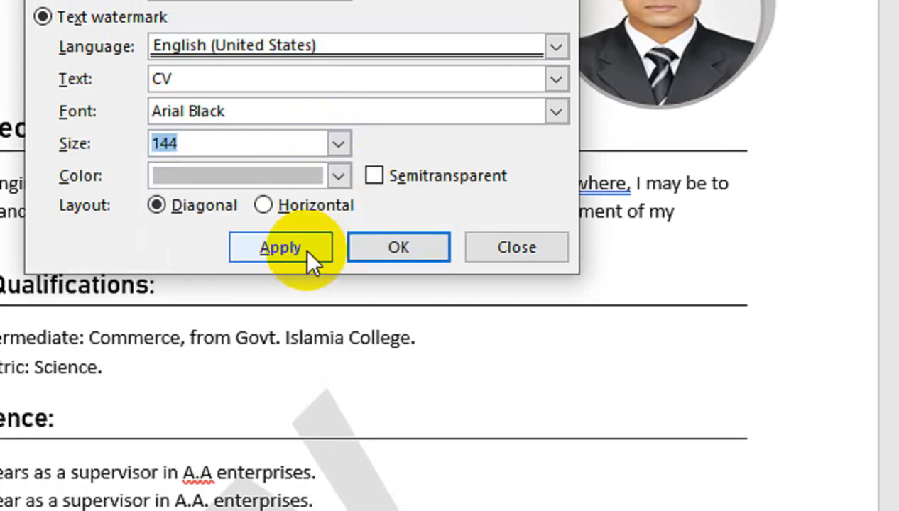
pyautogui.click(305, 250)
pyautogui.click(525, 249)
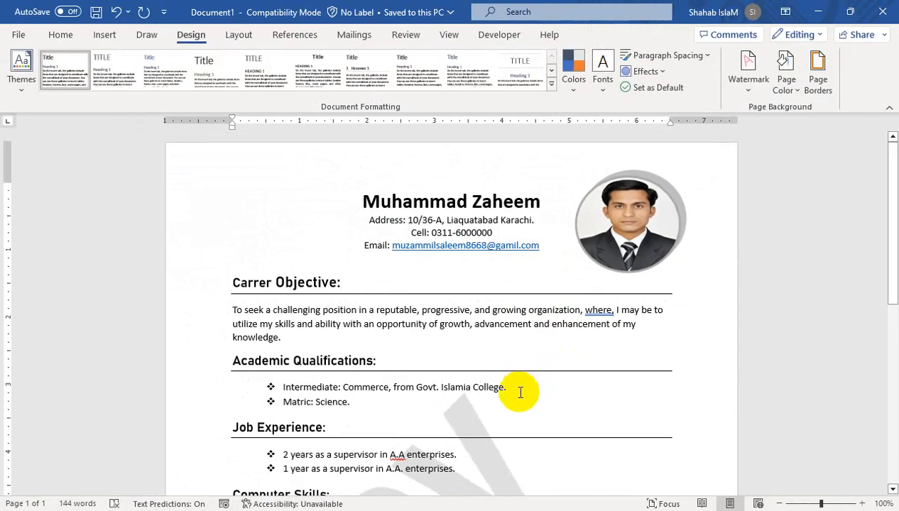
pyautogui.moveTo(896, 192)
pyautogui.mouseDown()
pyautogui.moveTo(896, 259)
pyautogui.moveTo(896, 177)
pyautogui.mouseUp()
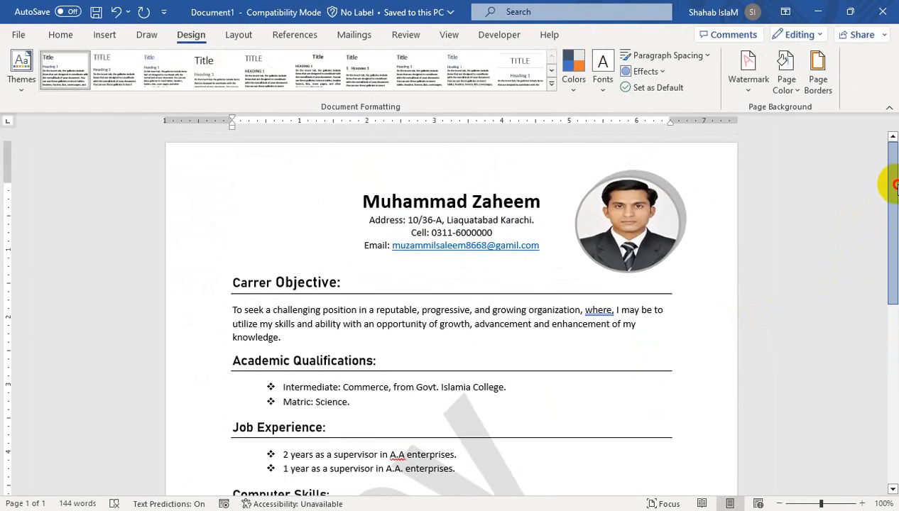
# - Start a WordArt in the slanted purple gradient style with the text CV
pyautogui.click(105, 34)
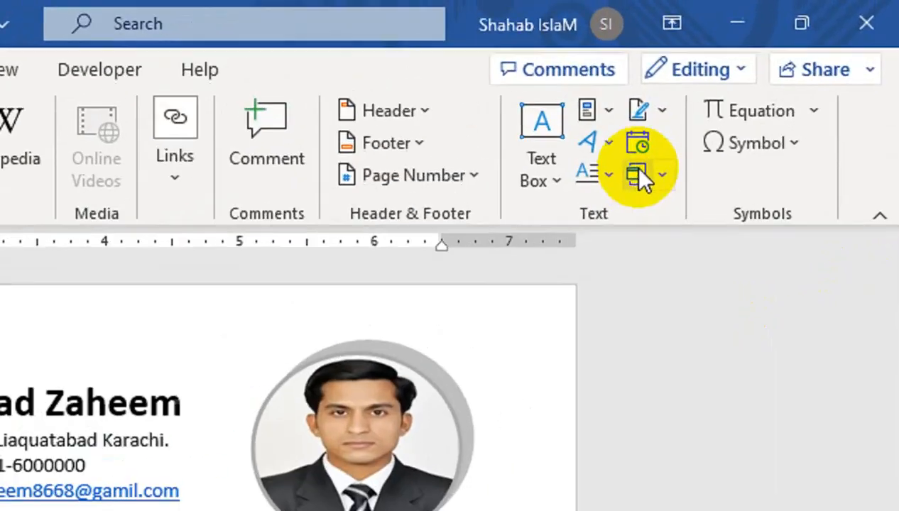
pyautogui.click(746, 71)
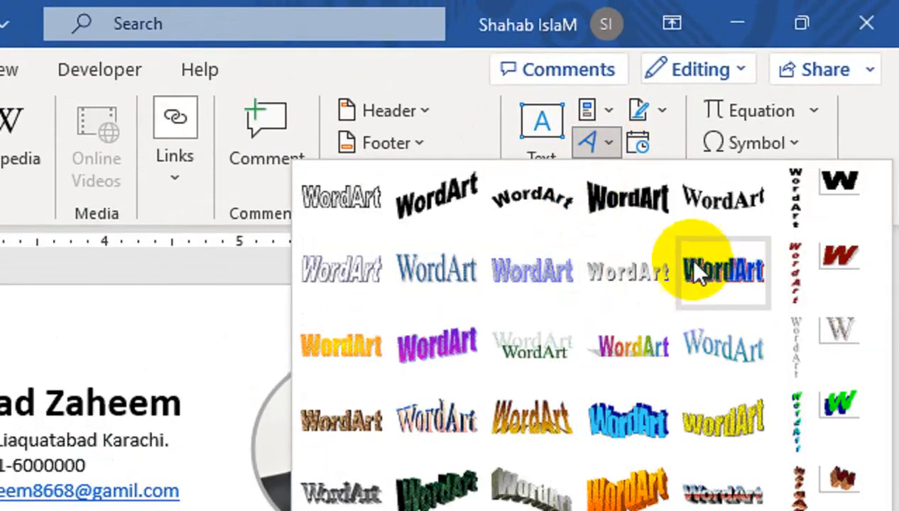
pyautogui.click(454, 341)
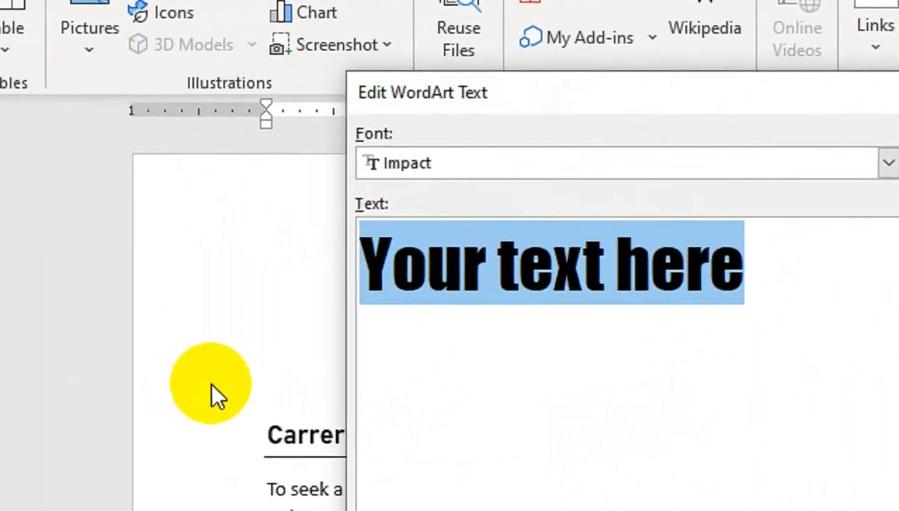
pyautogui.write('CV')
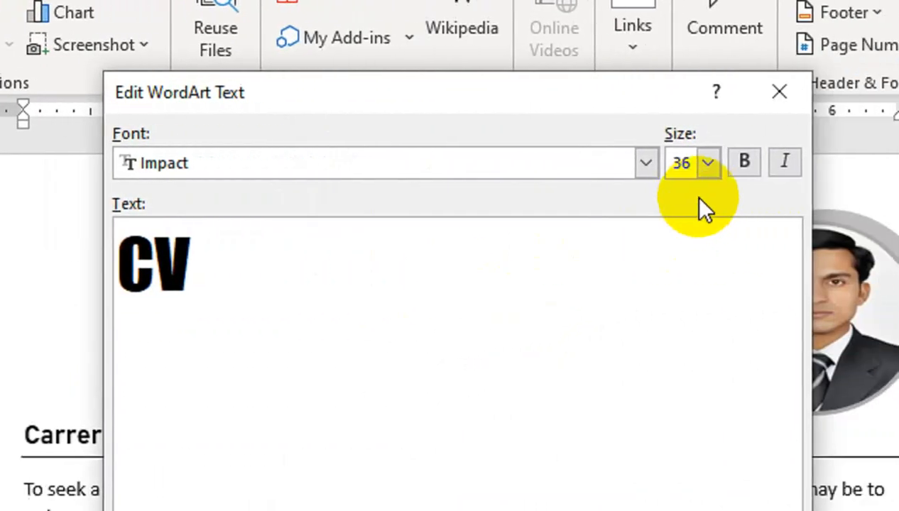
# - Set the CV WordArt's font size to 80 and insert it into the resume
pyautogui.click(708, 163)
pyautogui.click(668, 321)
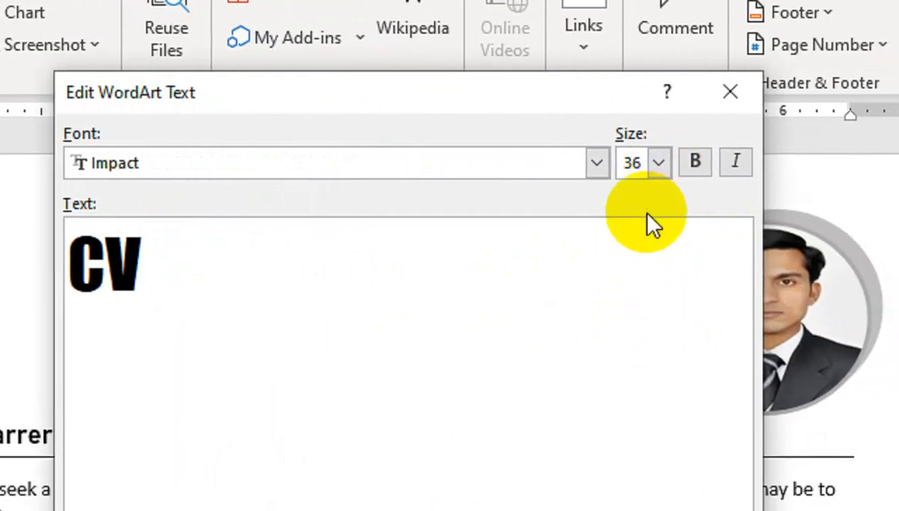
pyautogui.click(659, 163)
pyautogui.scroll(-2, 661, 321)
pyautogui.scroll(-2, 660, 321)
pyautogui.click(645, 294)
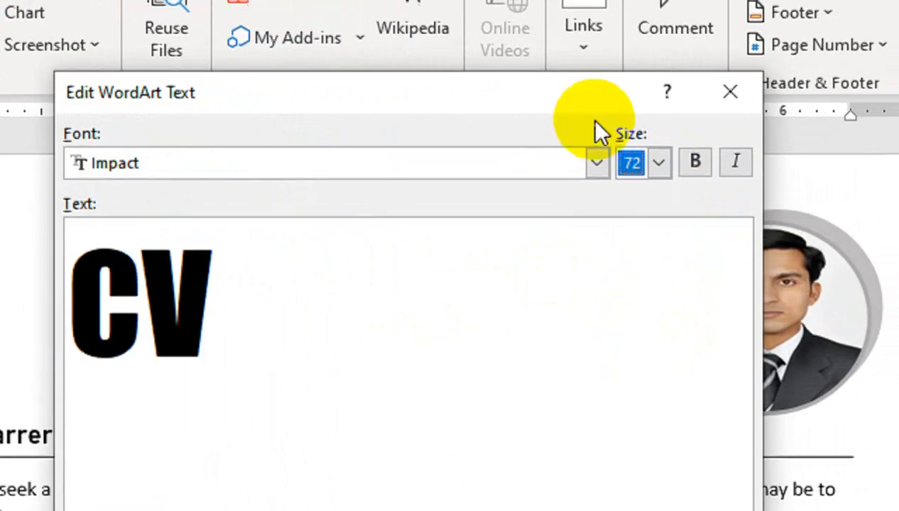
pyautogui.click(658, 163)
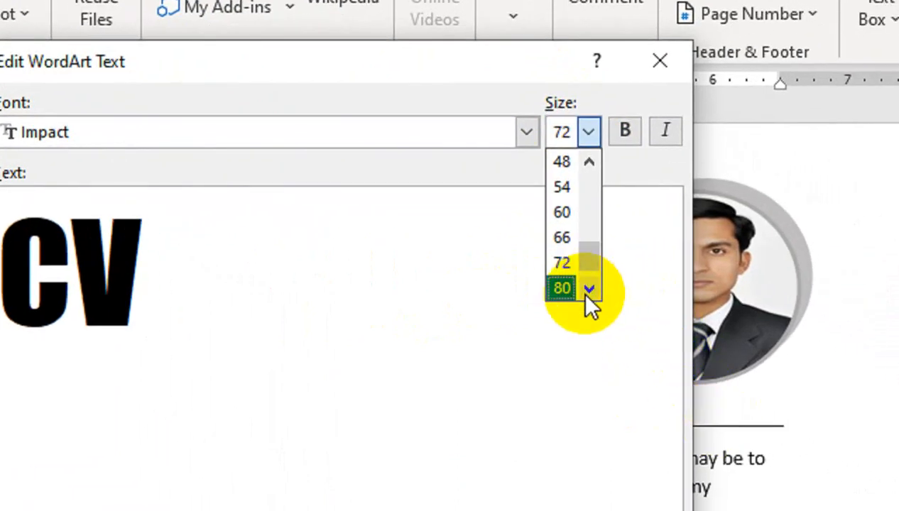
pyautogui.click(588, 290)
pyautogui.click(568, 288)
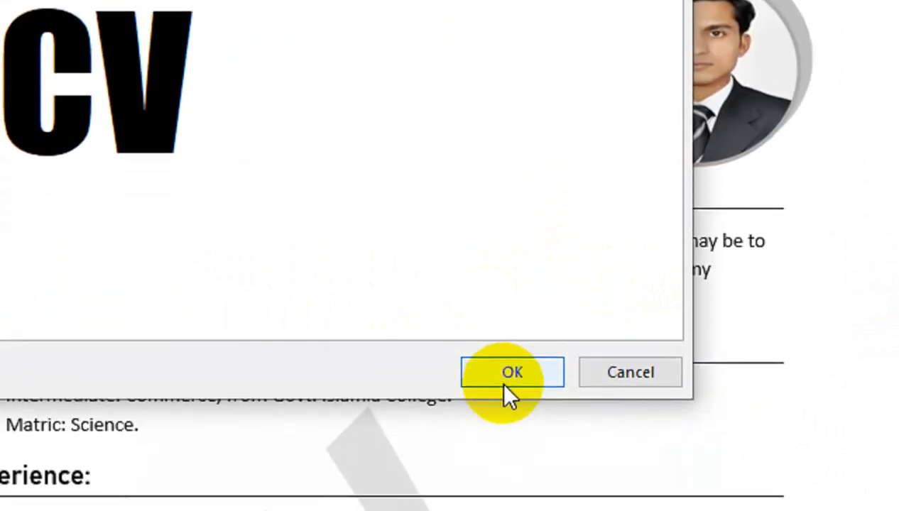
pyautogui.click(506, 388)
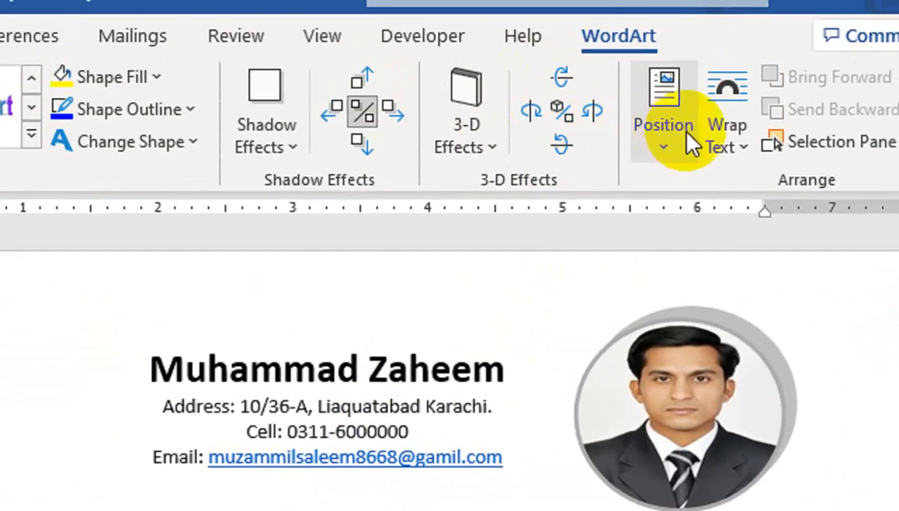
# - Place the CV WordArt behind the text and enlarge it across the page to about 3.66" high and 4.85" wide
pyautogui.click(731, 138)
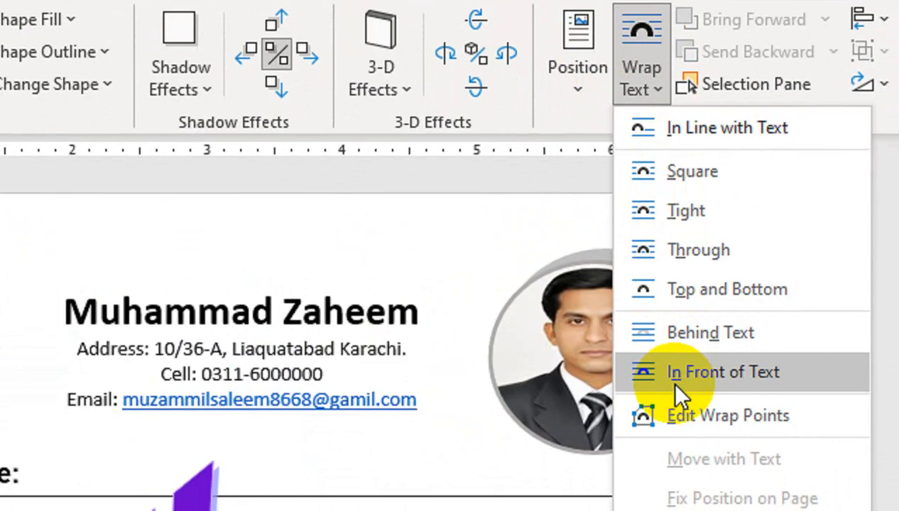
pyautogui.click(679, 339)
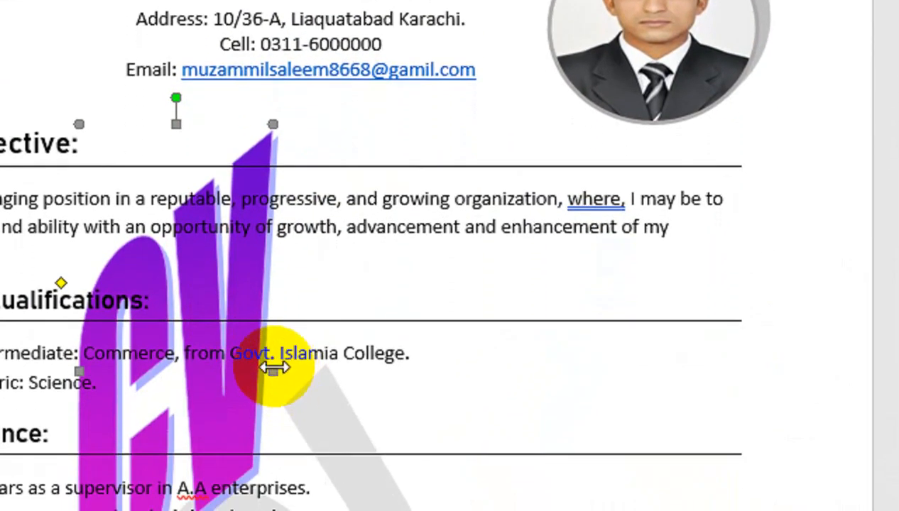
pyautogui.moveTo(273, 367); pyautogui.dragTo(572, 323)
pyautogui.moveTo(569, 370); pyautogui.dragTo(760, 349)
pyautogui.moveTo(382, 365); pyautogui.dragTo(279, 321)
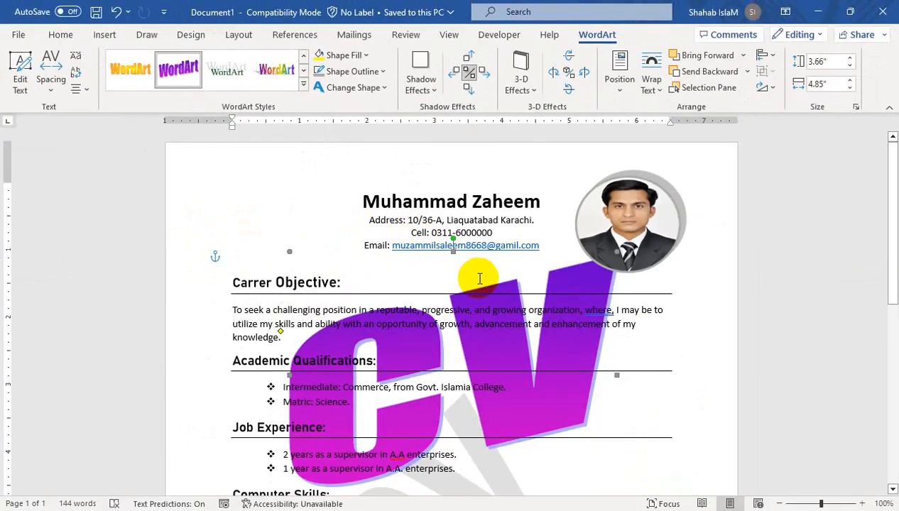
# - Set the fill transparency of the CV WordArt to 90%
pyautogui.rightClick(529, 418)
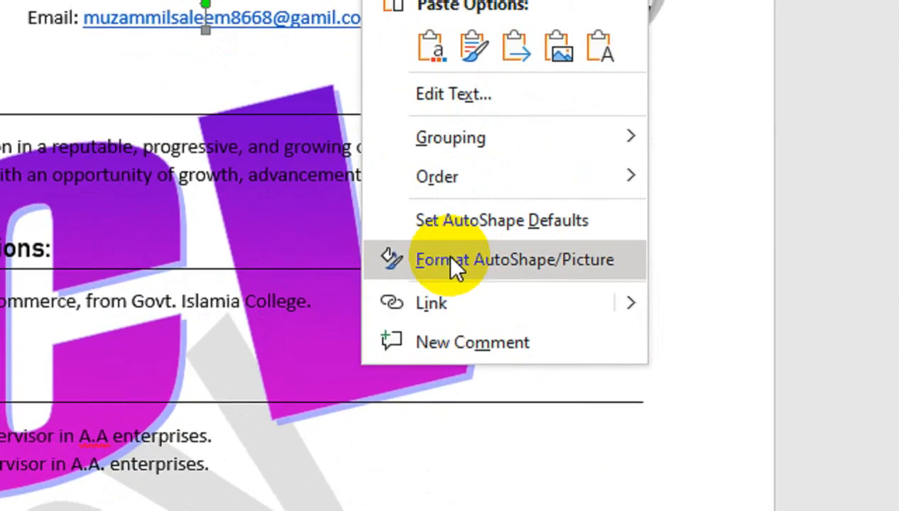
pyautogui.click(578, 367)
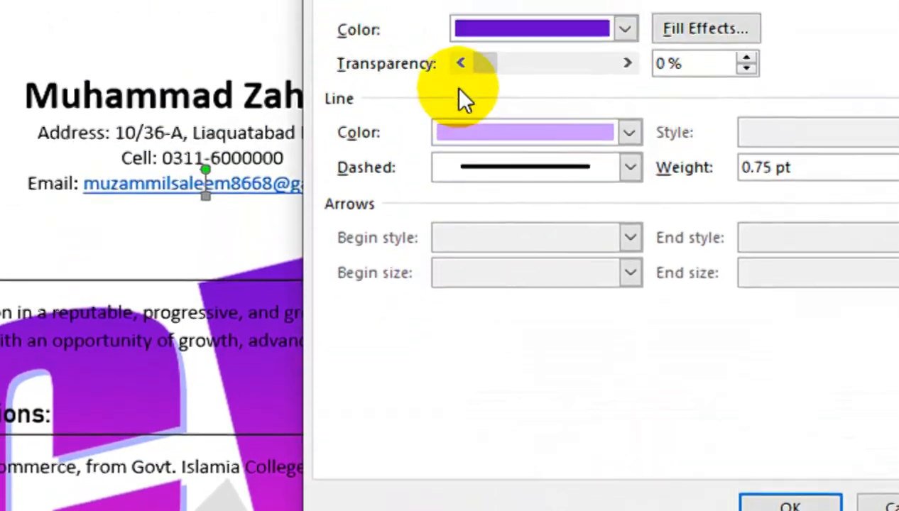
pyautogui.moveTo(483, 129); pyautogui.dragTo(585, 136)
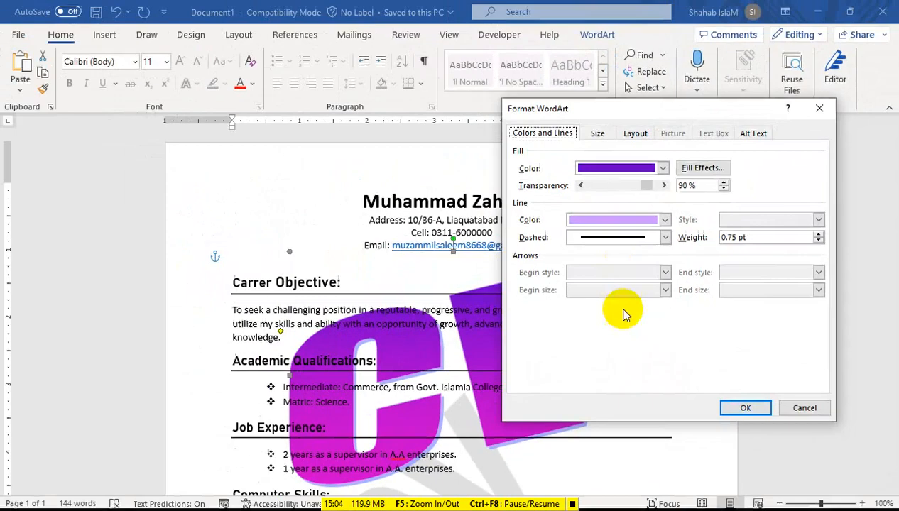
pyautogui.click(742, 409)
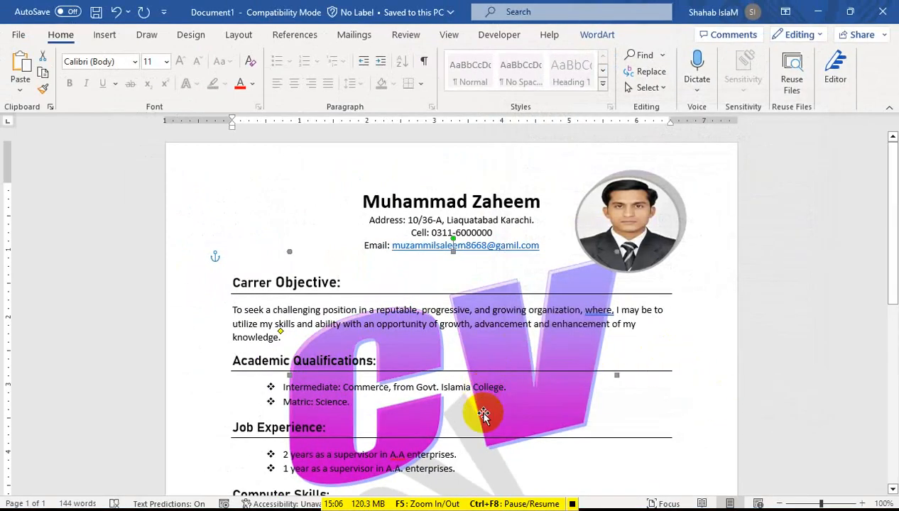
pyautogui.click(599, 34)
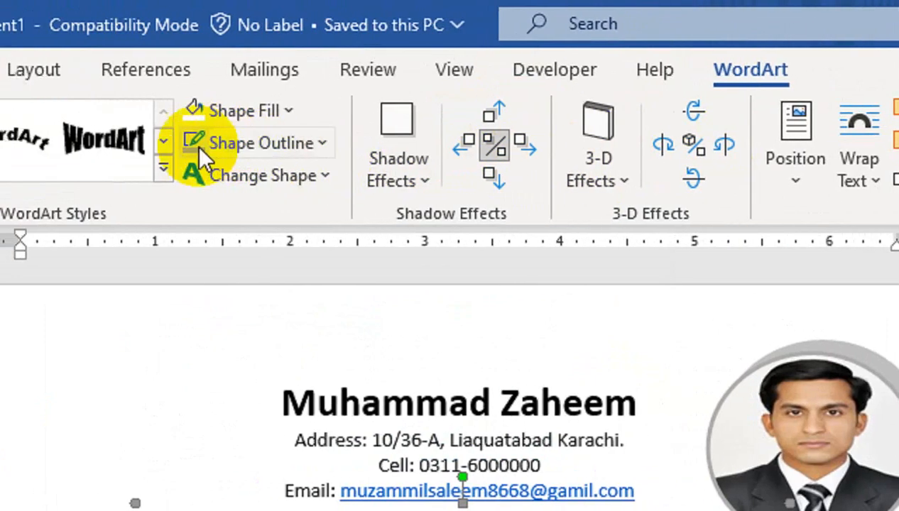
pyautogui.click(317, 170)
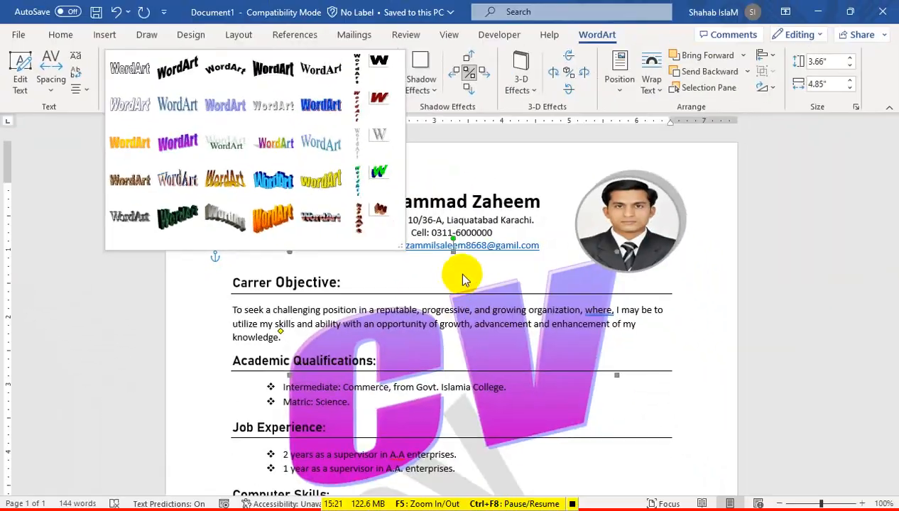
pyautogui.click(462, 279)
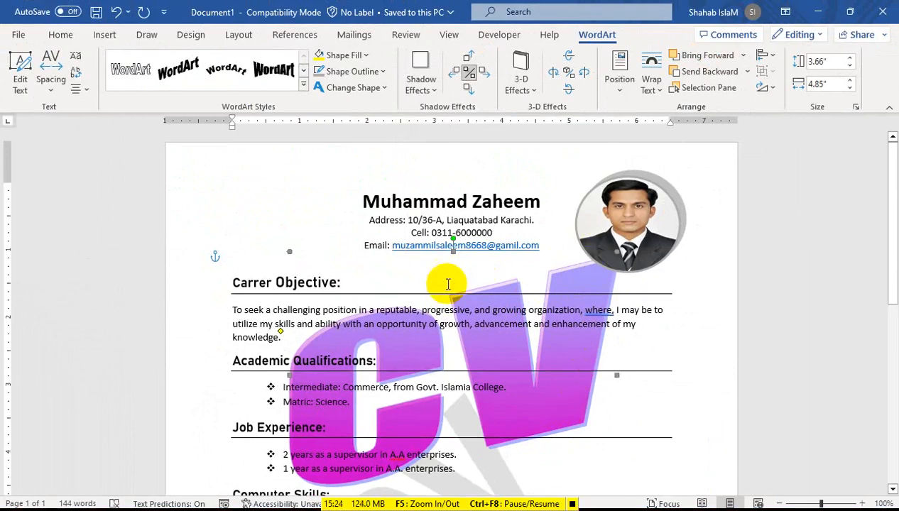
# - Shrink the CV WordArt to about 2.15" high and 2.38" wide and move it beside the name and contact details
pyautogui.moveTo(398, 316); pyautogui.dragTo(484, 355)
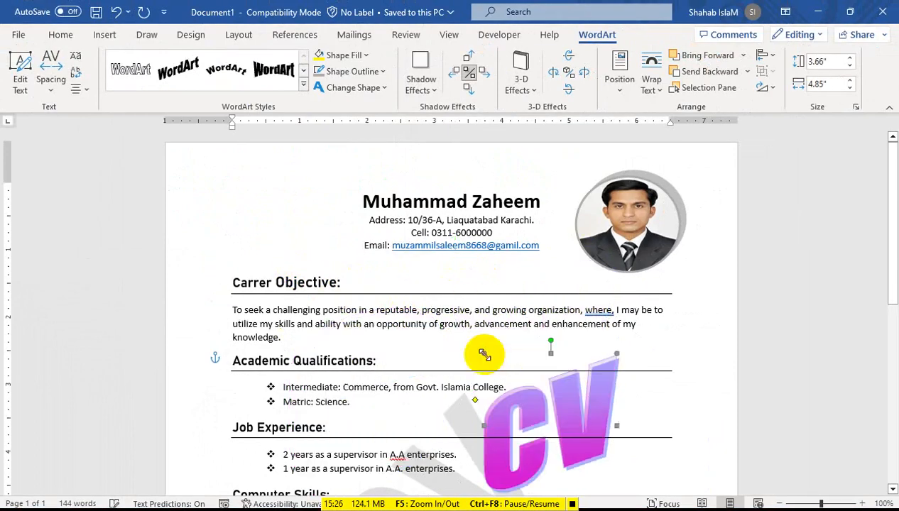
pyautogui.moveTo(605, 452); pyautogui.dragTo(304, 236)
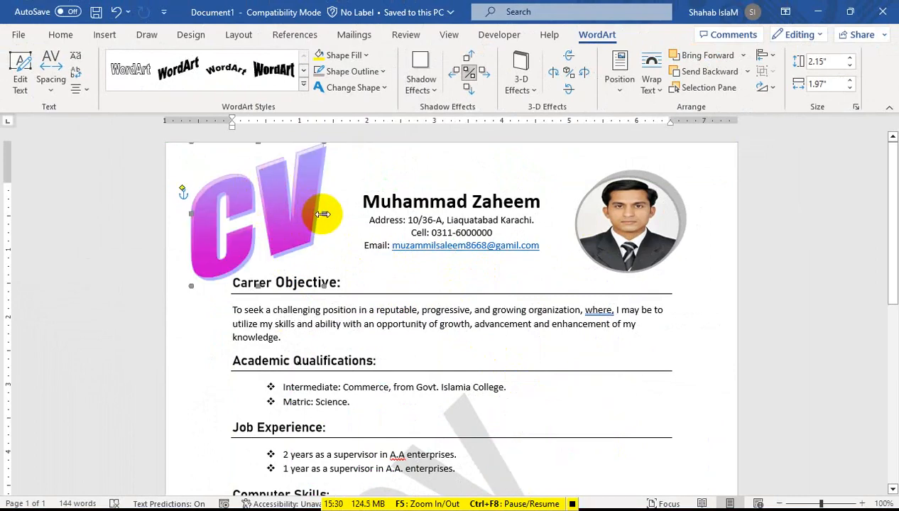
pyautogui.moveTo(339, 213); pyautogui.dragTo(348, 210)
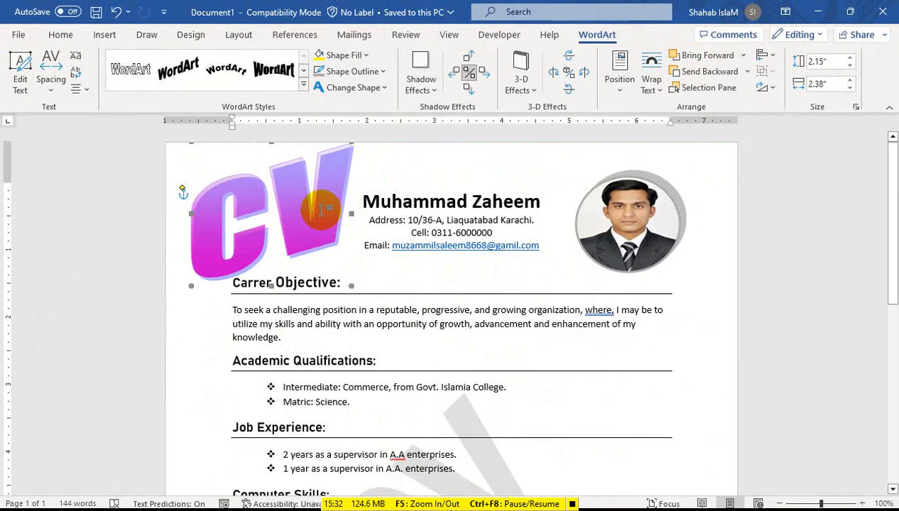
pyautogui.click(17, 90)
pyautogui.click(612, 147)
pyautogui.click(612, 146)
pyautogui.click(532, 375)
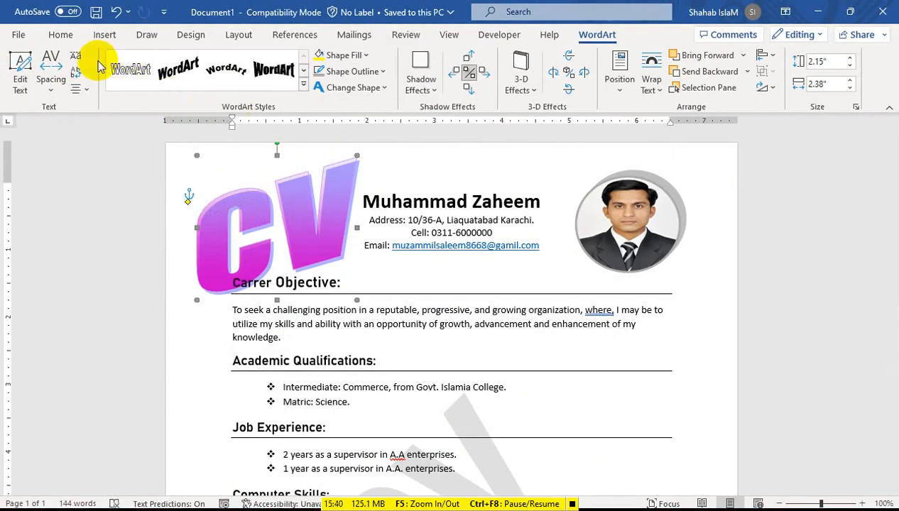
# - Reduce the CV WordArt to about 1.38" by 1.85" and position it just above the career objective heading
pyautogui.moveTo(359, 154); pyautogui.dragTo(324, 207)
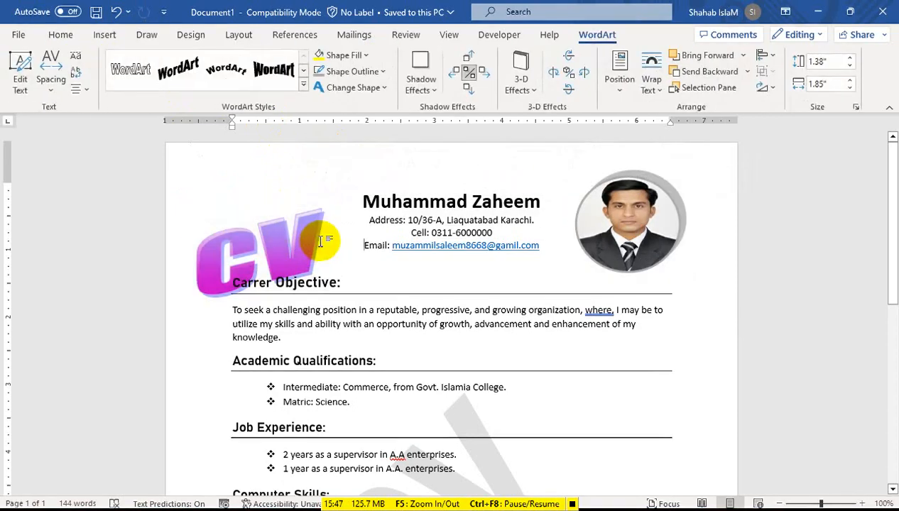
pyautogui.click(300, 241)
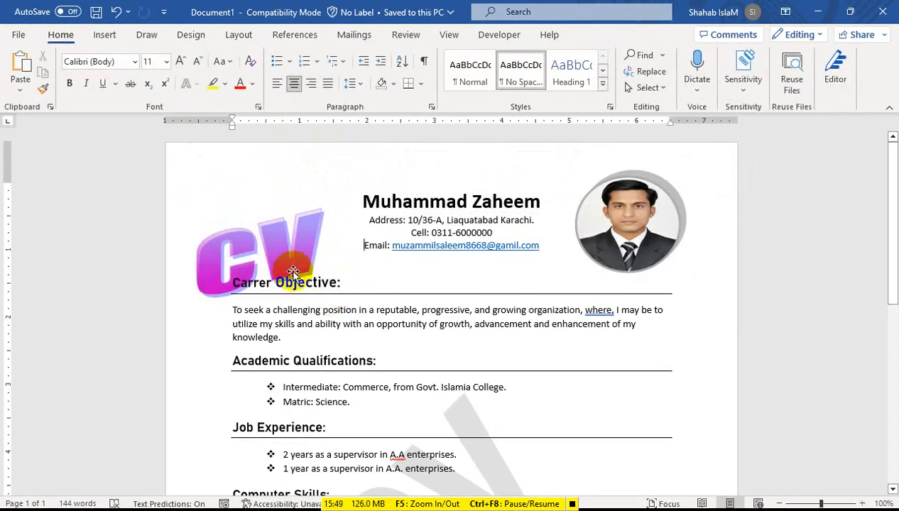
pyautogui.moveTo(279, 249); pyautogui.dragTo(284, 233)
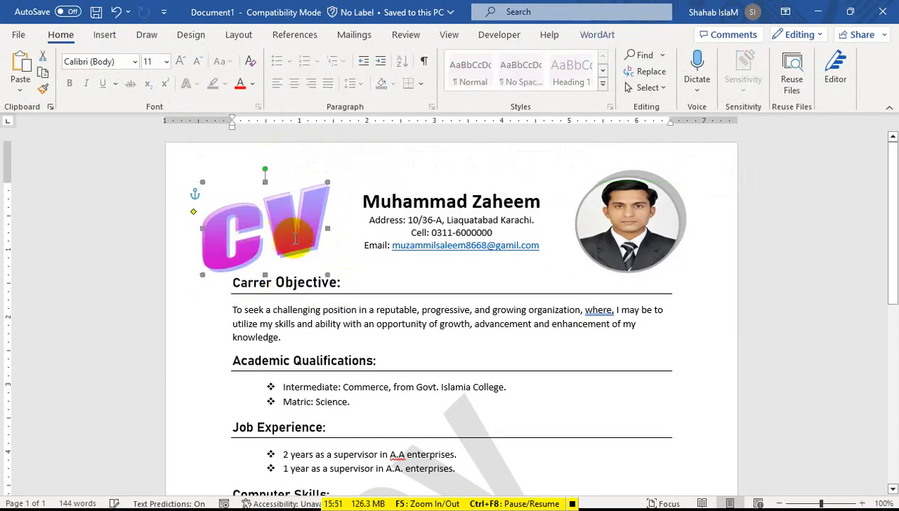
pyautogui.click(360, 301)
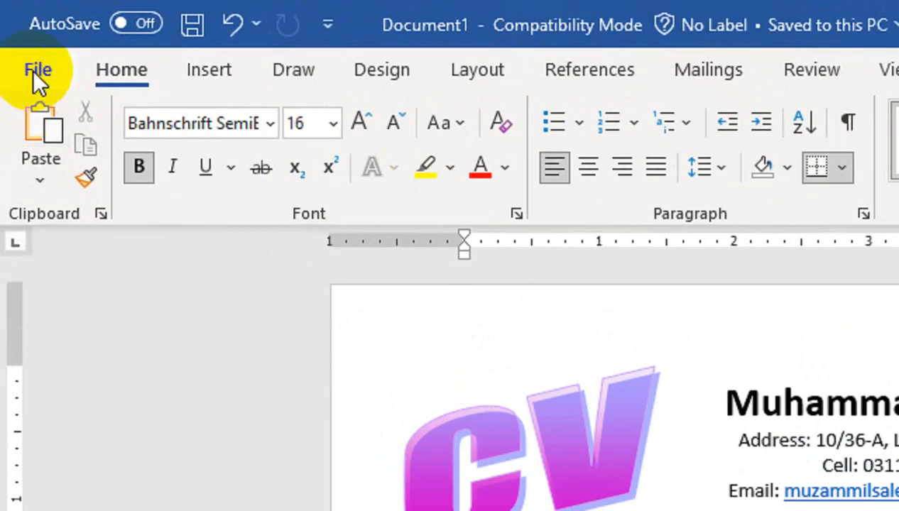
# - Review the resume's print preview, the available printers and paper sizes, and return to the document
pyautogui.click(18, 34)
pyautogui.click(112, 393)
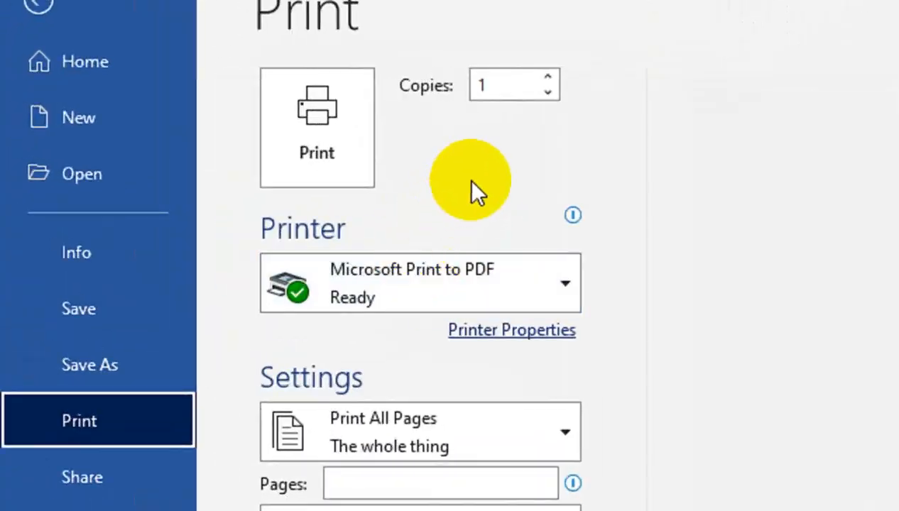
pyautogui.click(568, 295)
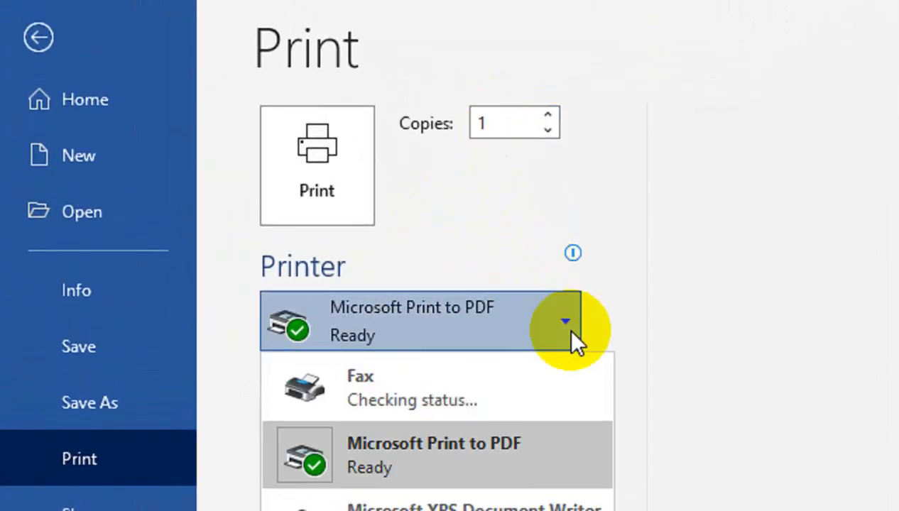
pyautogui.click(572, 333)
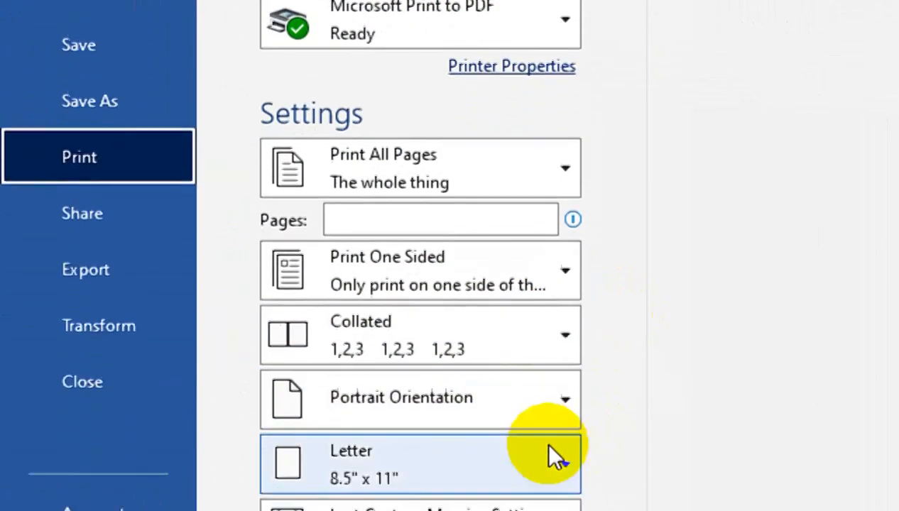
pyautogui.click(557, 418)
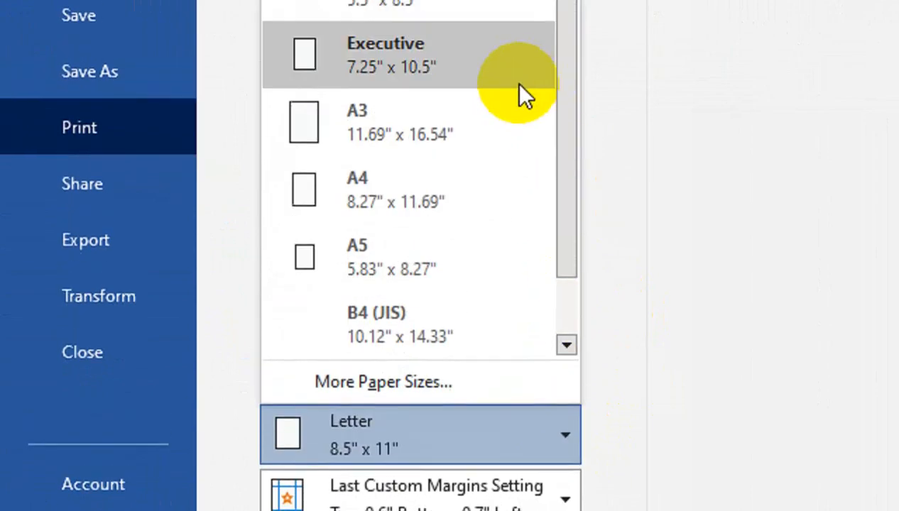
pyautogui.click(597, 165)
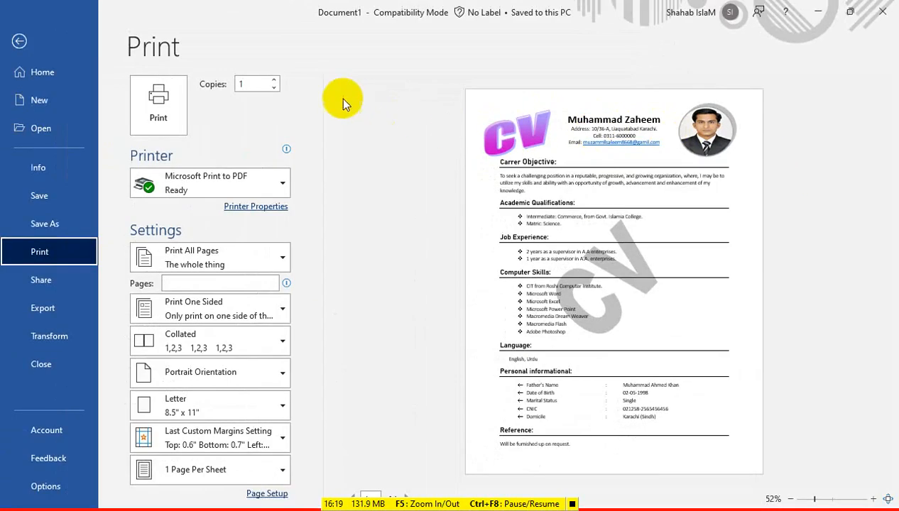
pyautogui.click(19, 40)
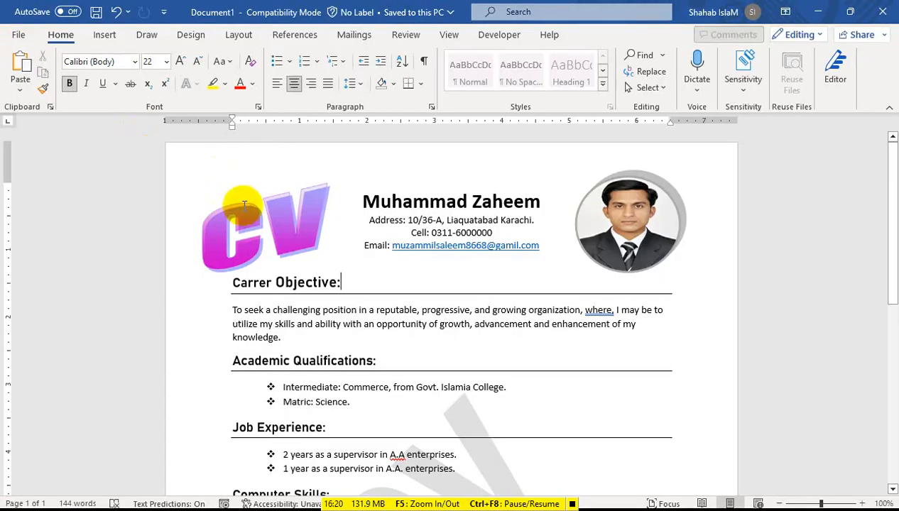
# - Switch to the browser window showing the YouTube channel's videos page
pyautogui.hotkey('alt', 'Tab')
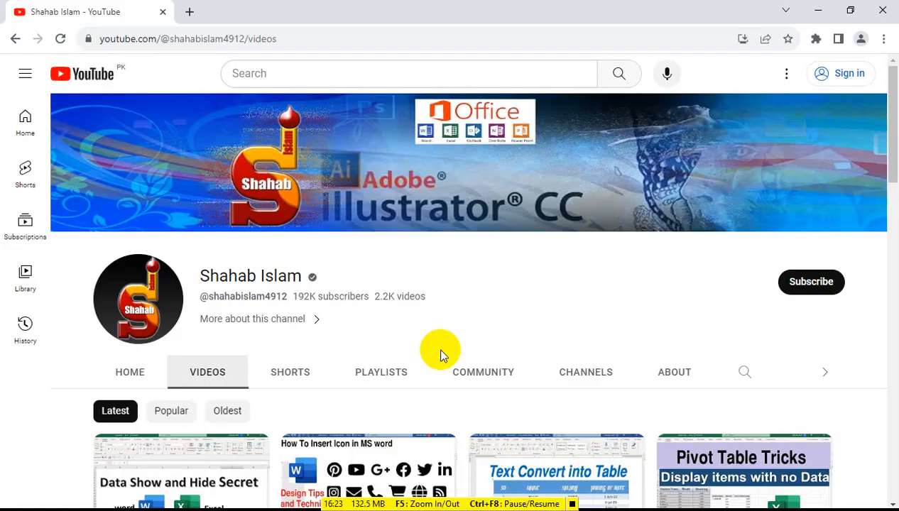